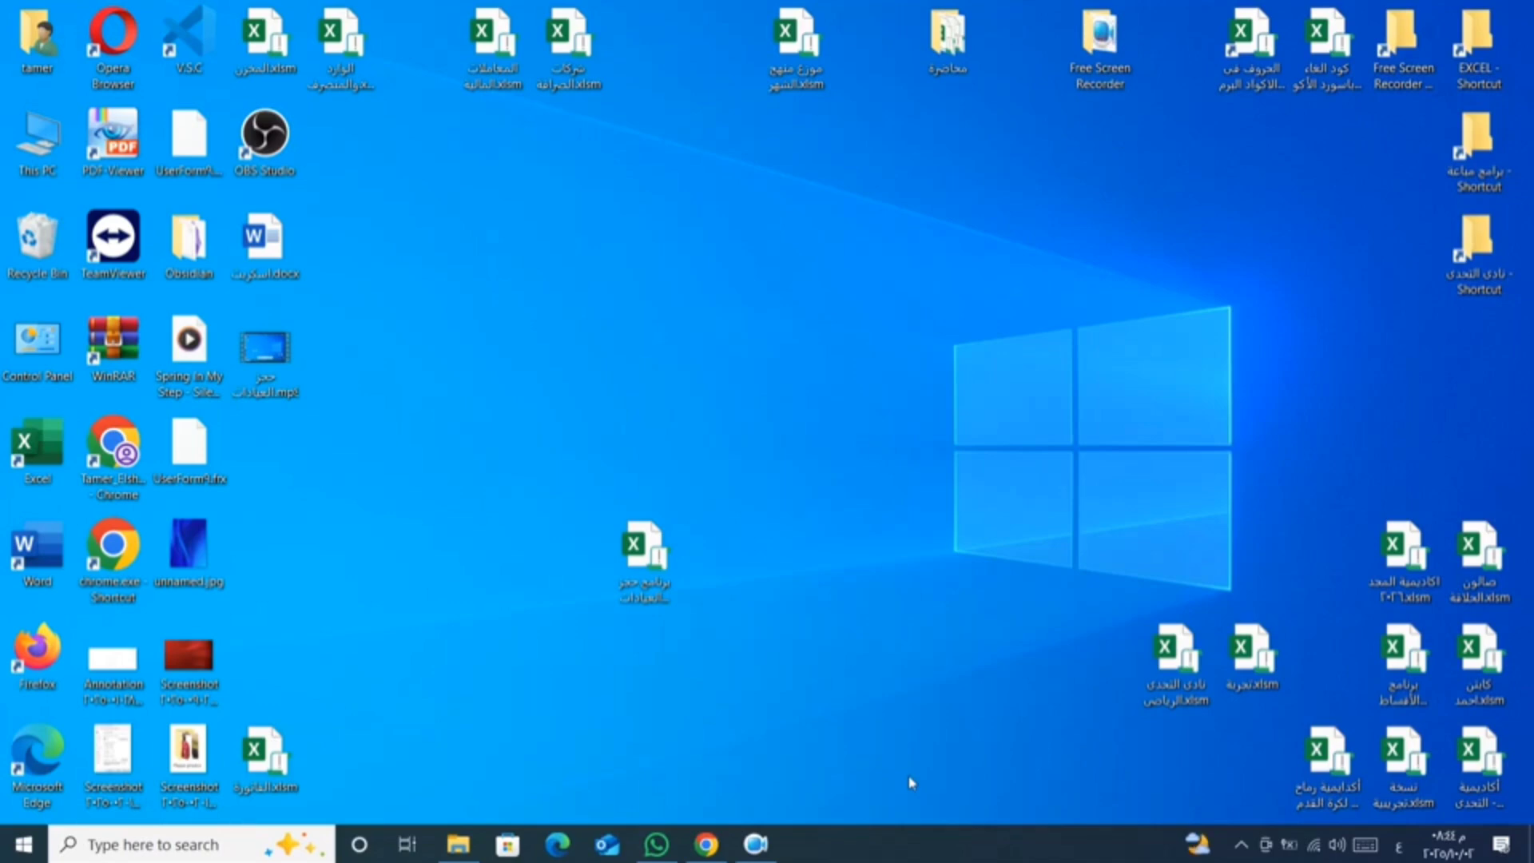
Step: Open the clinic booking .xlsm workbook from the desktop to bring up the appointment form
{"action": "left_click", "coordinate": [644, 572]}
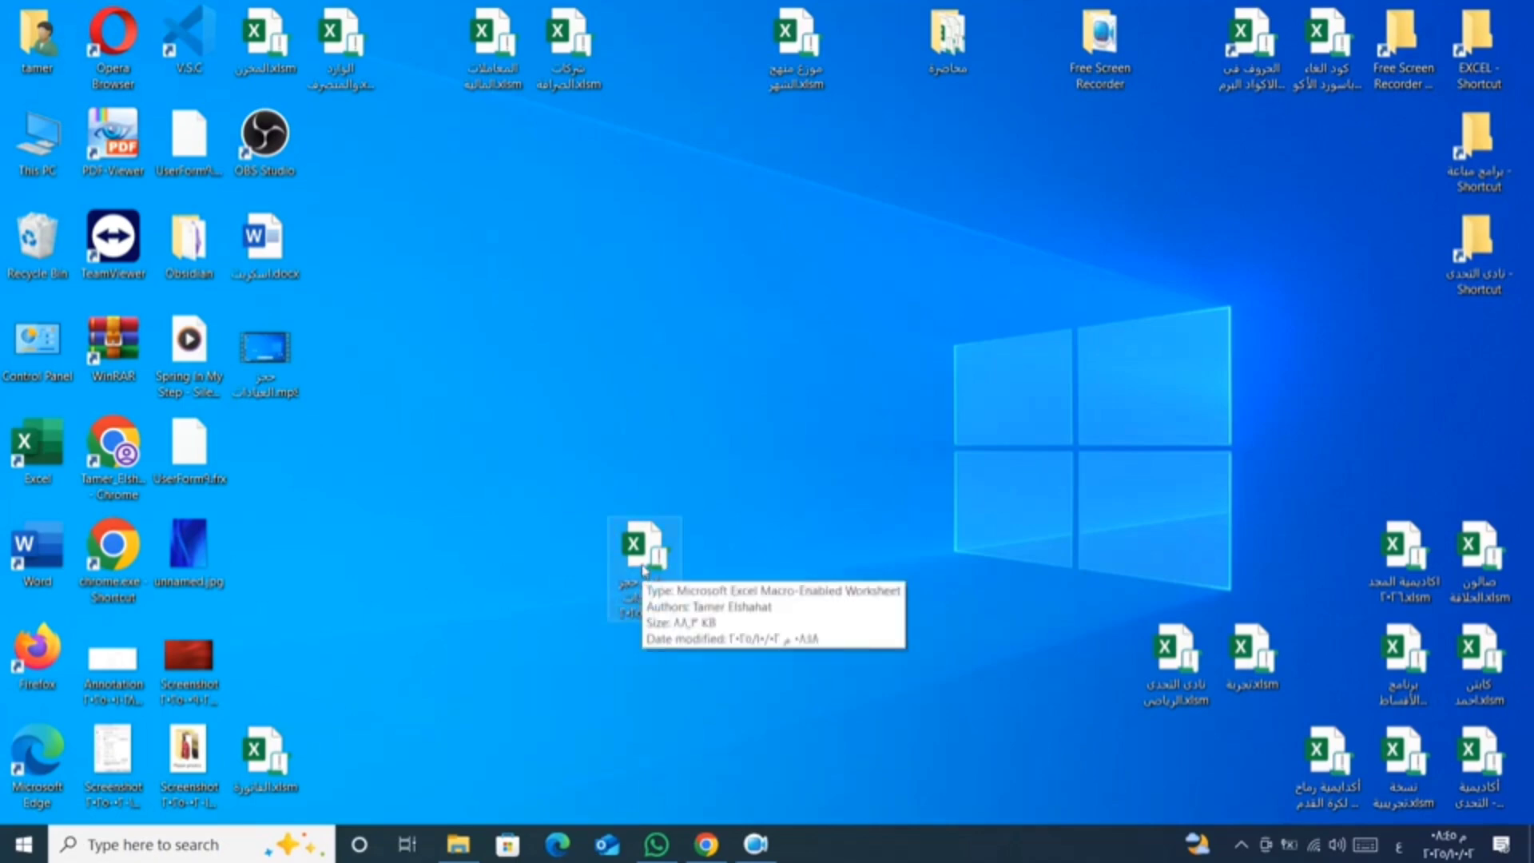
{"action": "double_click", "coordinate": [643, 569]}
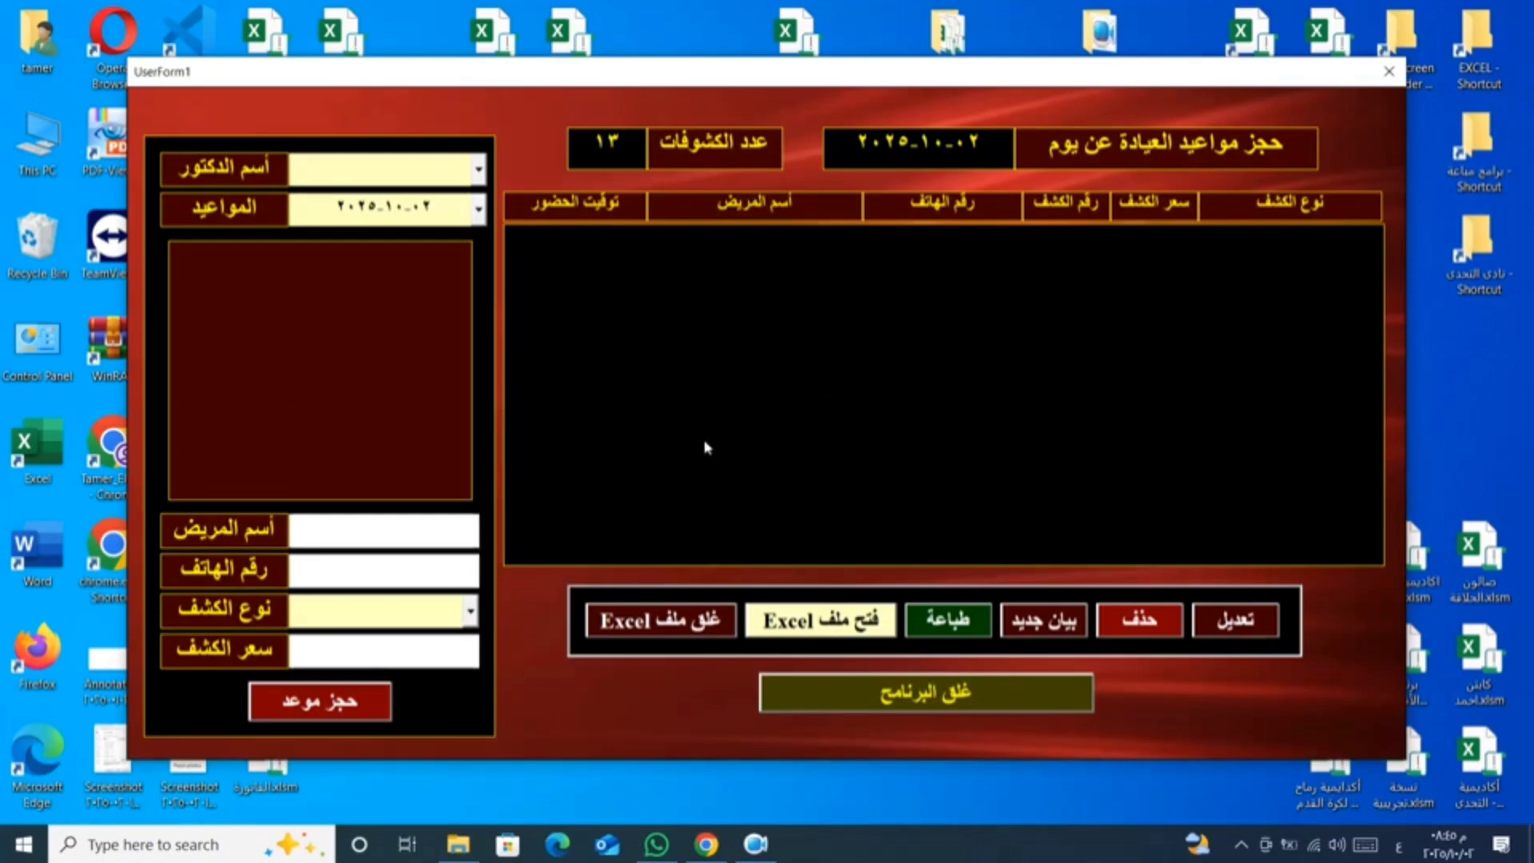
Step: Show the first doctor's 2025-10-02 bookings, then switch to a doctor with zero appointments
{"action": "left_click", "coordinate": [479, 170]}
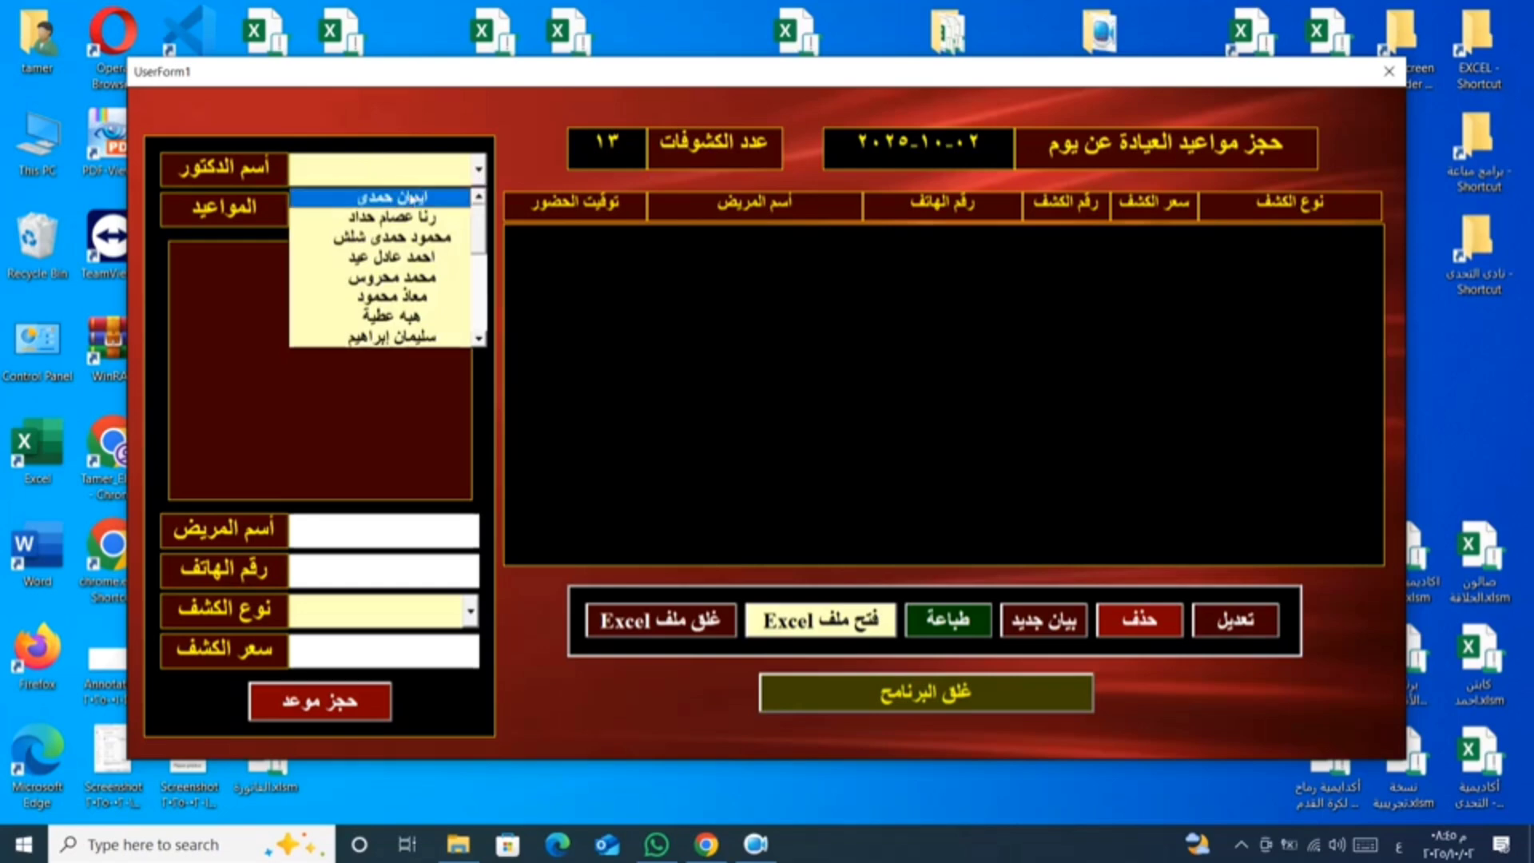
{"action": "left_click", "coordinate": [407, 196]}
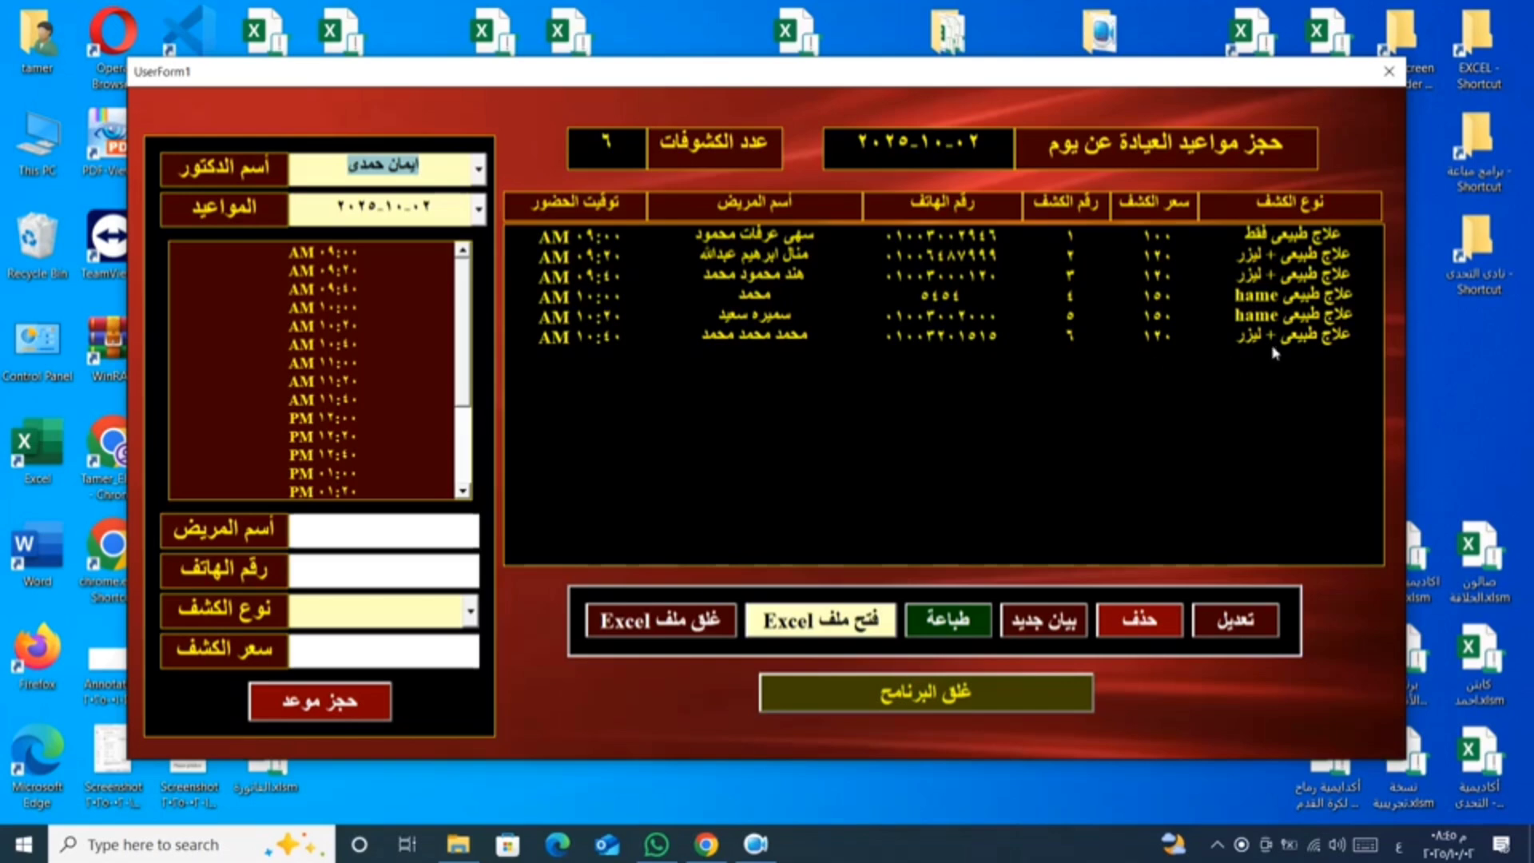
{"action": "left_click", "coordinate": [478, 169]}
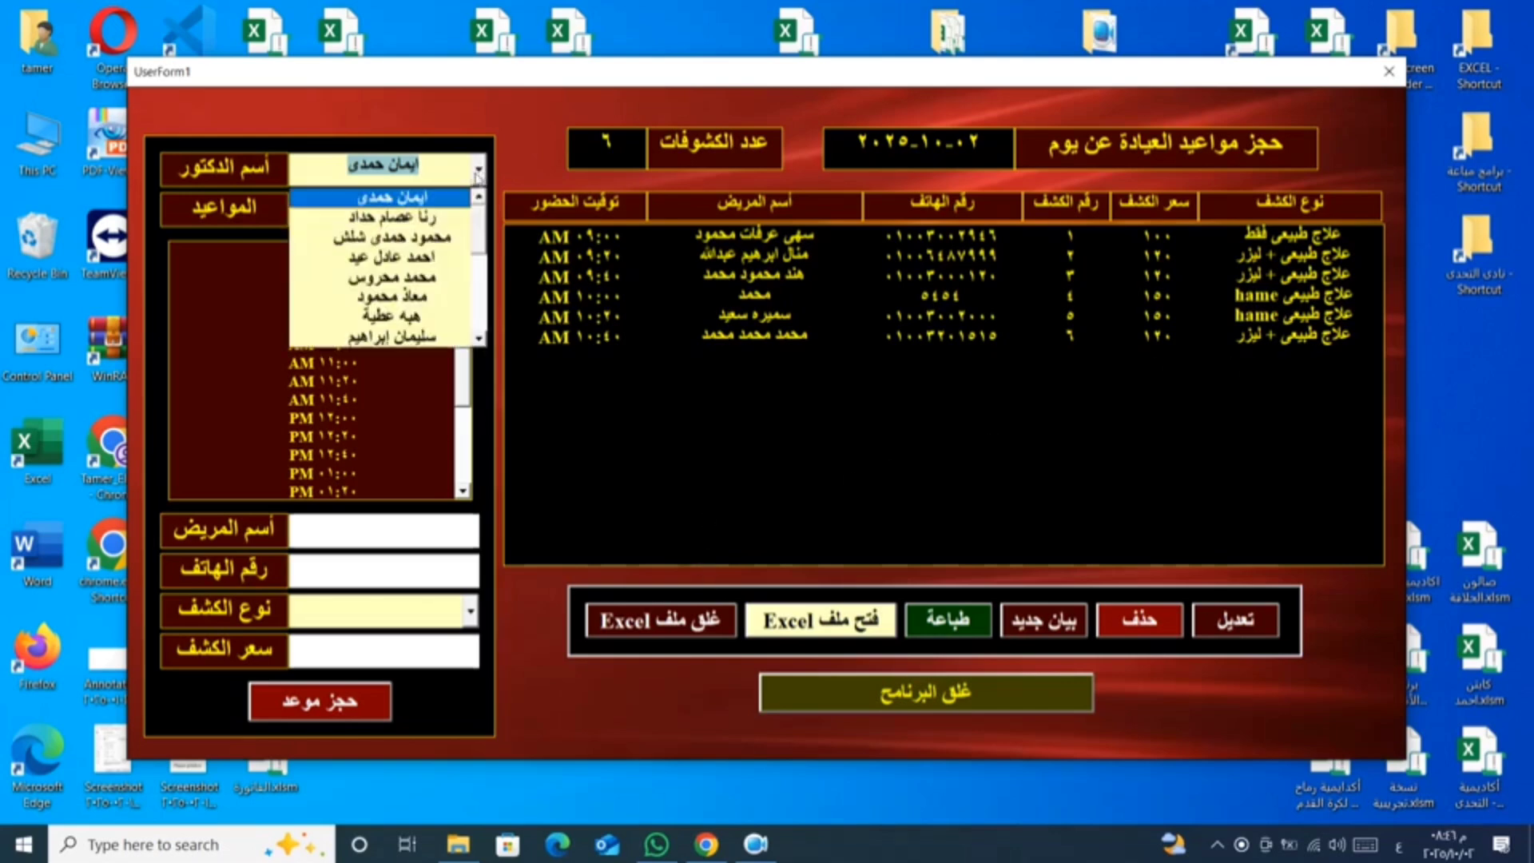
{"action": "left_click", "coordinate": [421, 281]}
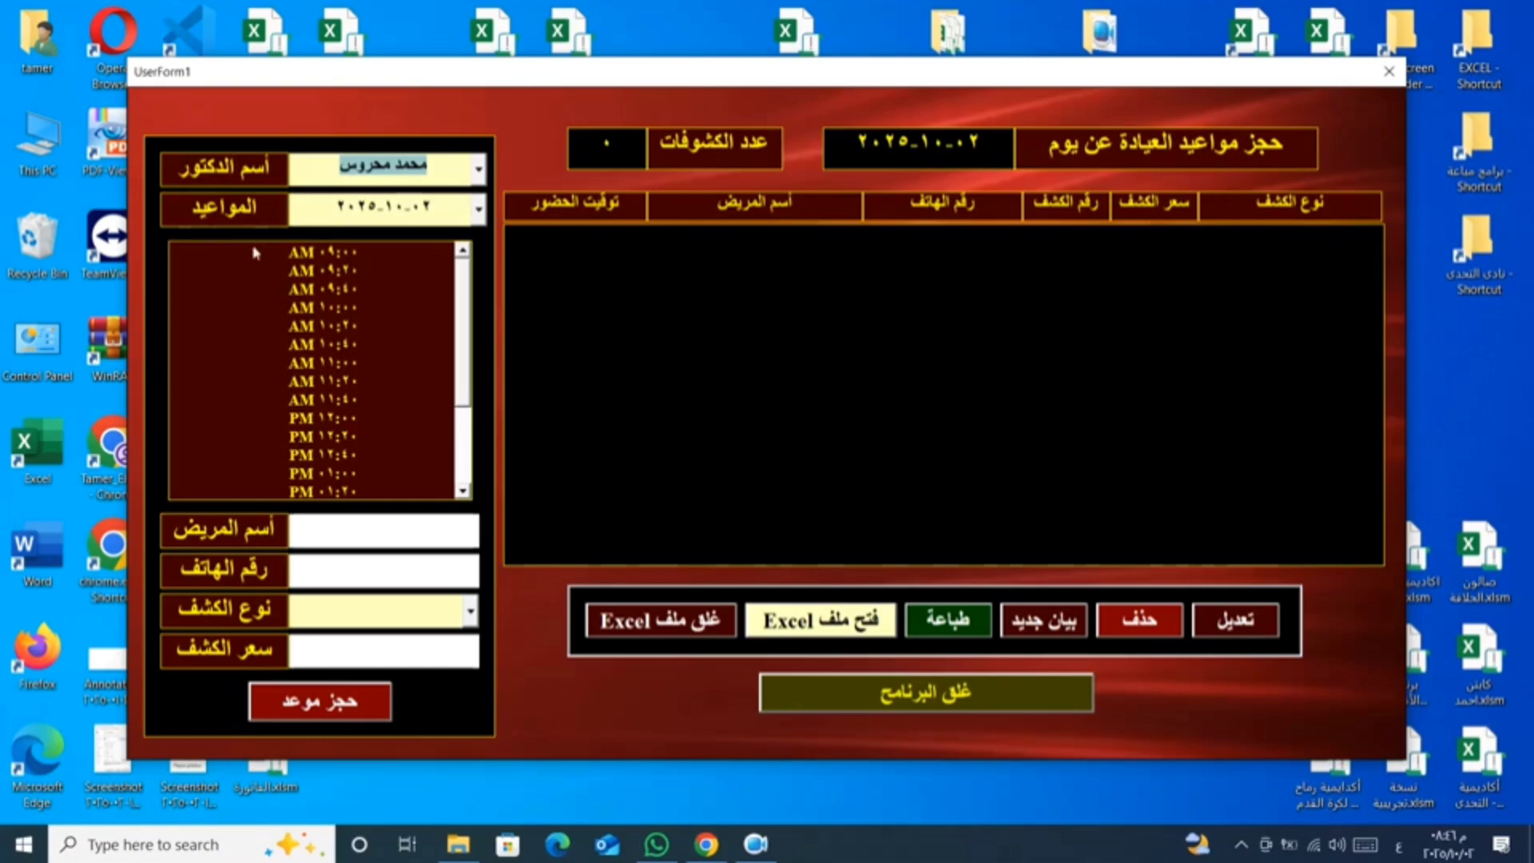
Step: Switch the form to a doctor who has afternoon time slots
{"action": "left_click", "coordinate": [335, 264]}
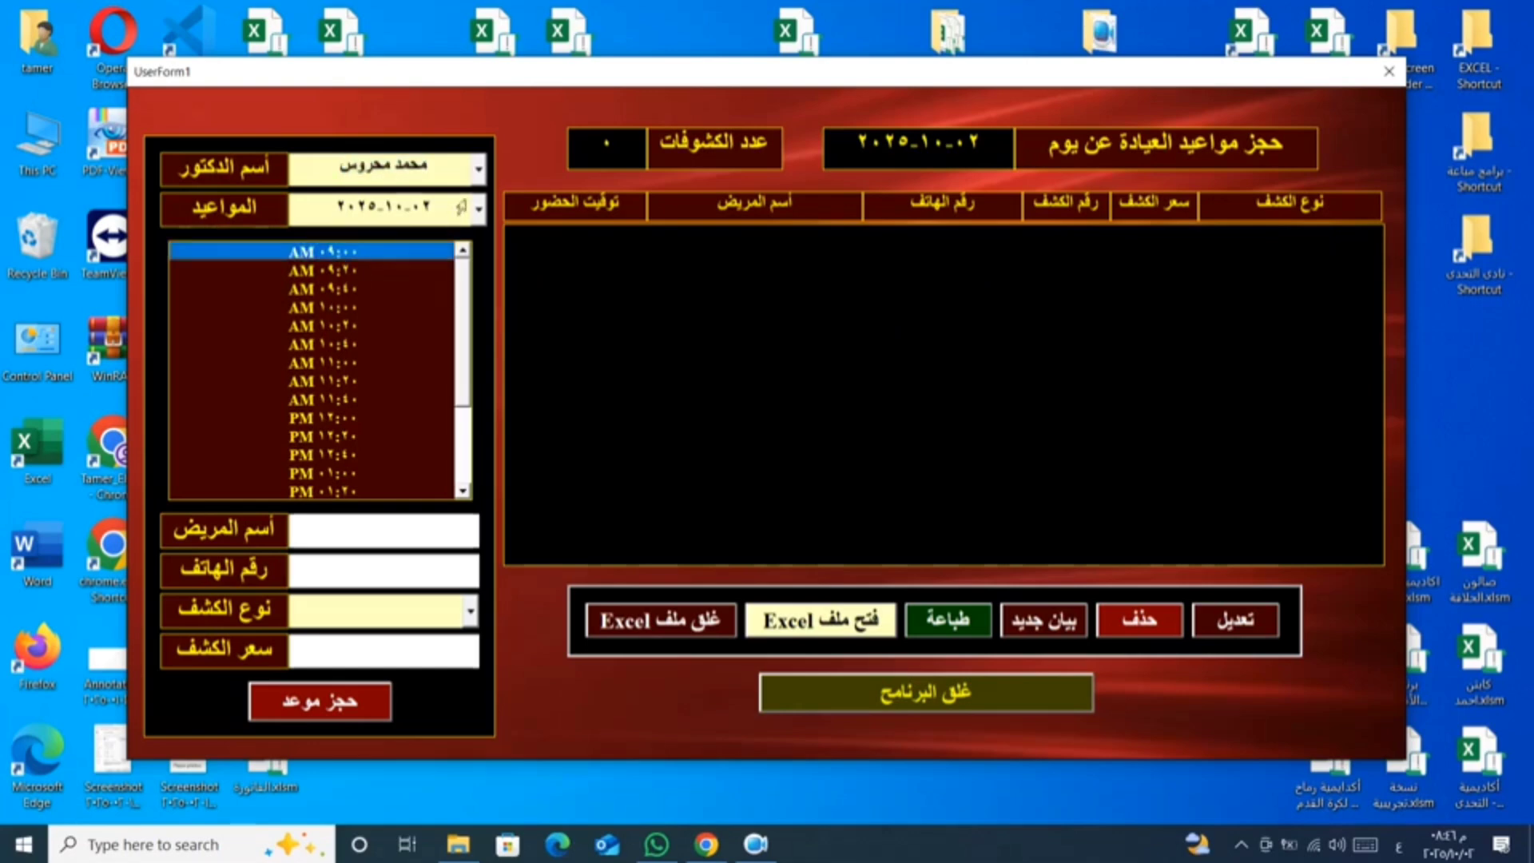
{"action": "left_click", "coordinate": [478, 171]}
{"action": "left_click", "coordinate": [417, 297]}
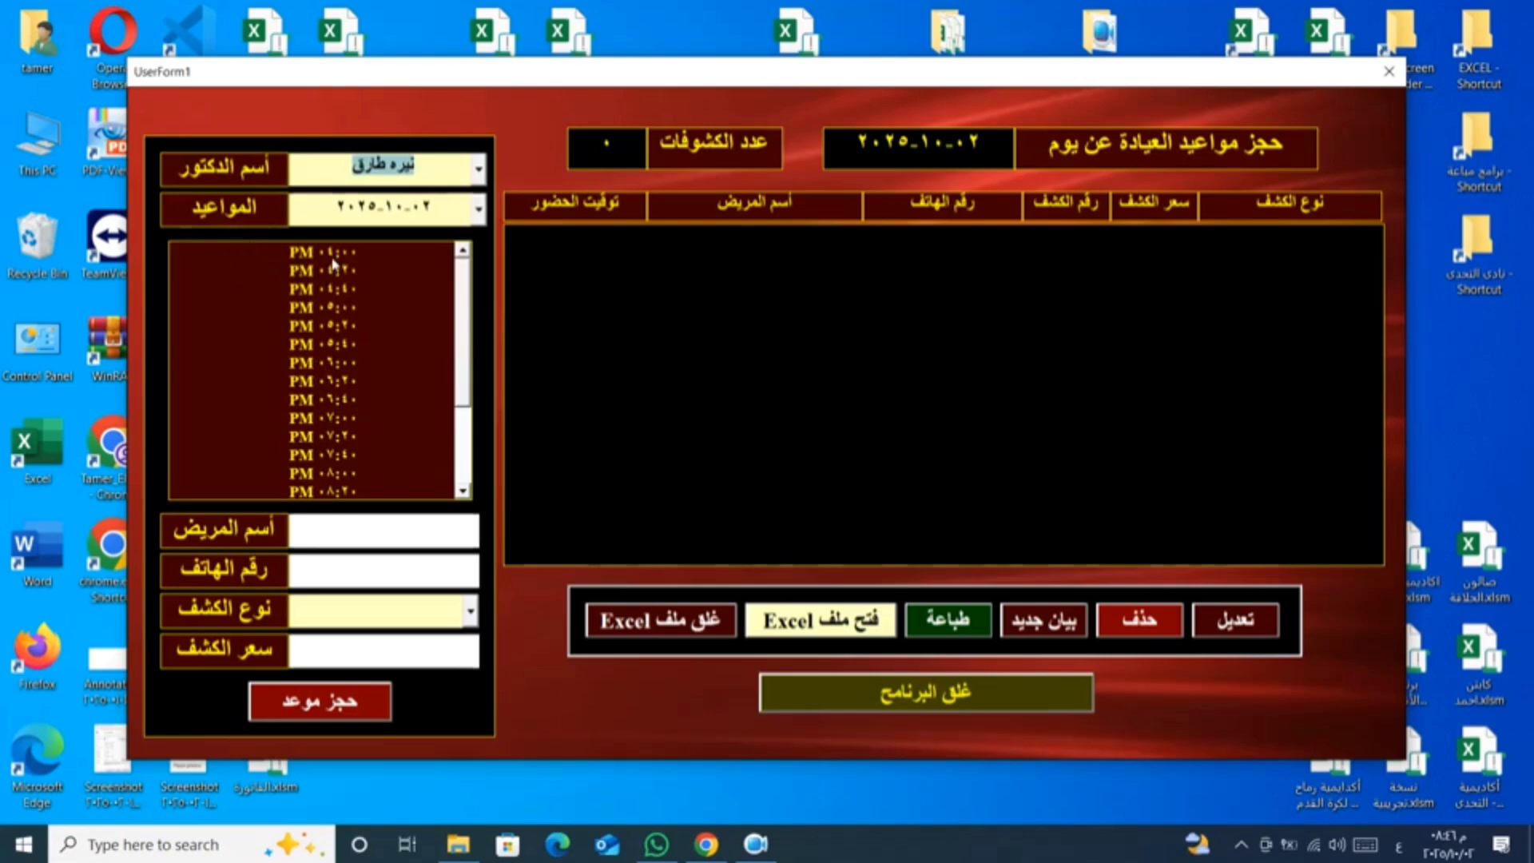
Step: Select the 04:00 PM slot with exam type علاج طبيعي فقط, priced 100.00
{"action": "left_click", "coordinate": [305, 254]}
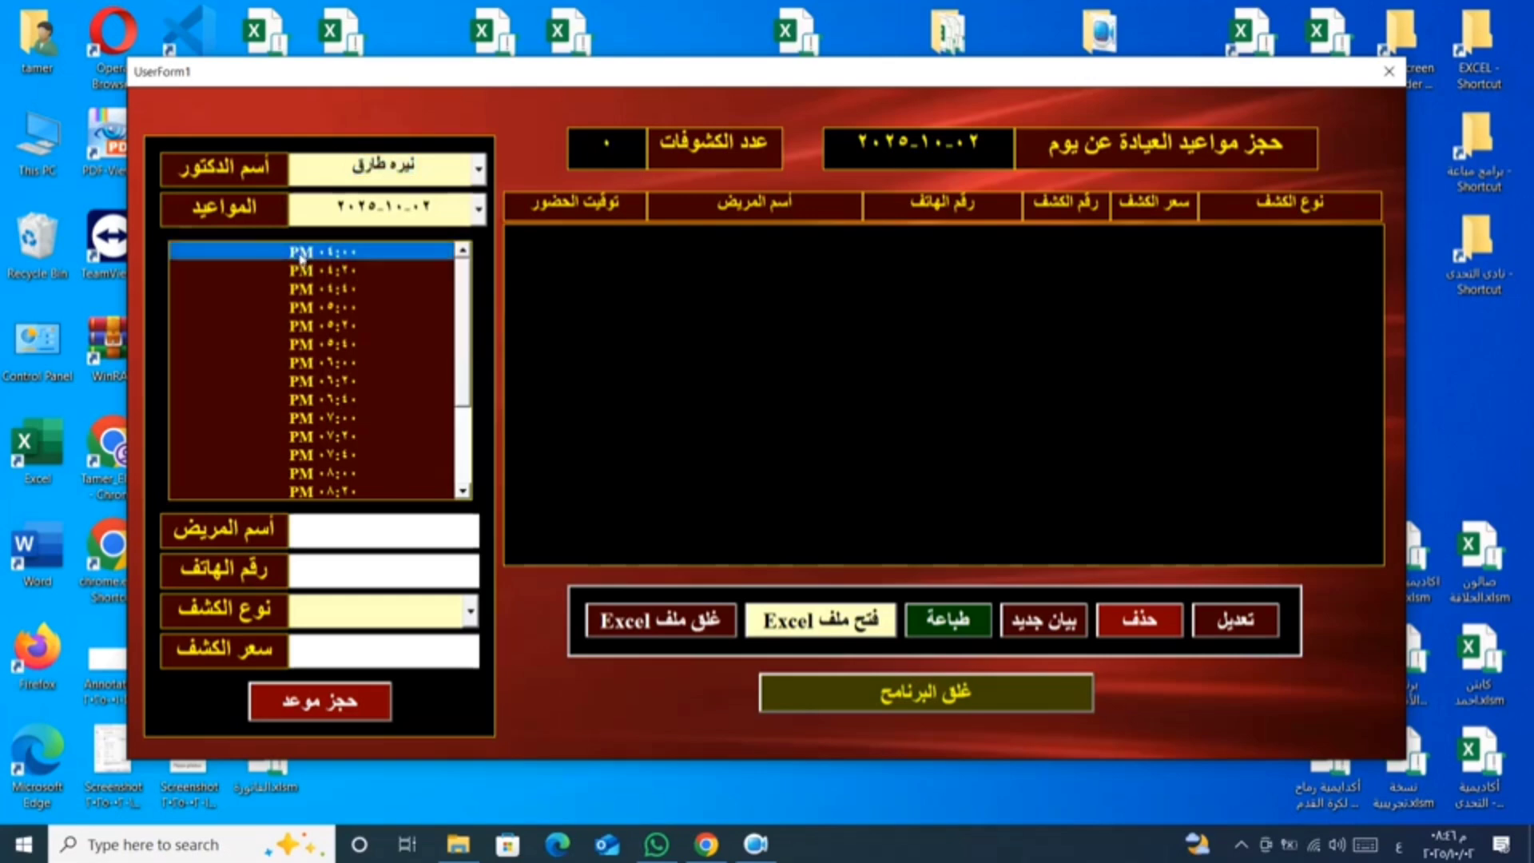
{"action": "left_click", "coordinate": [300, 272]}
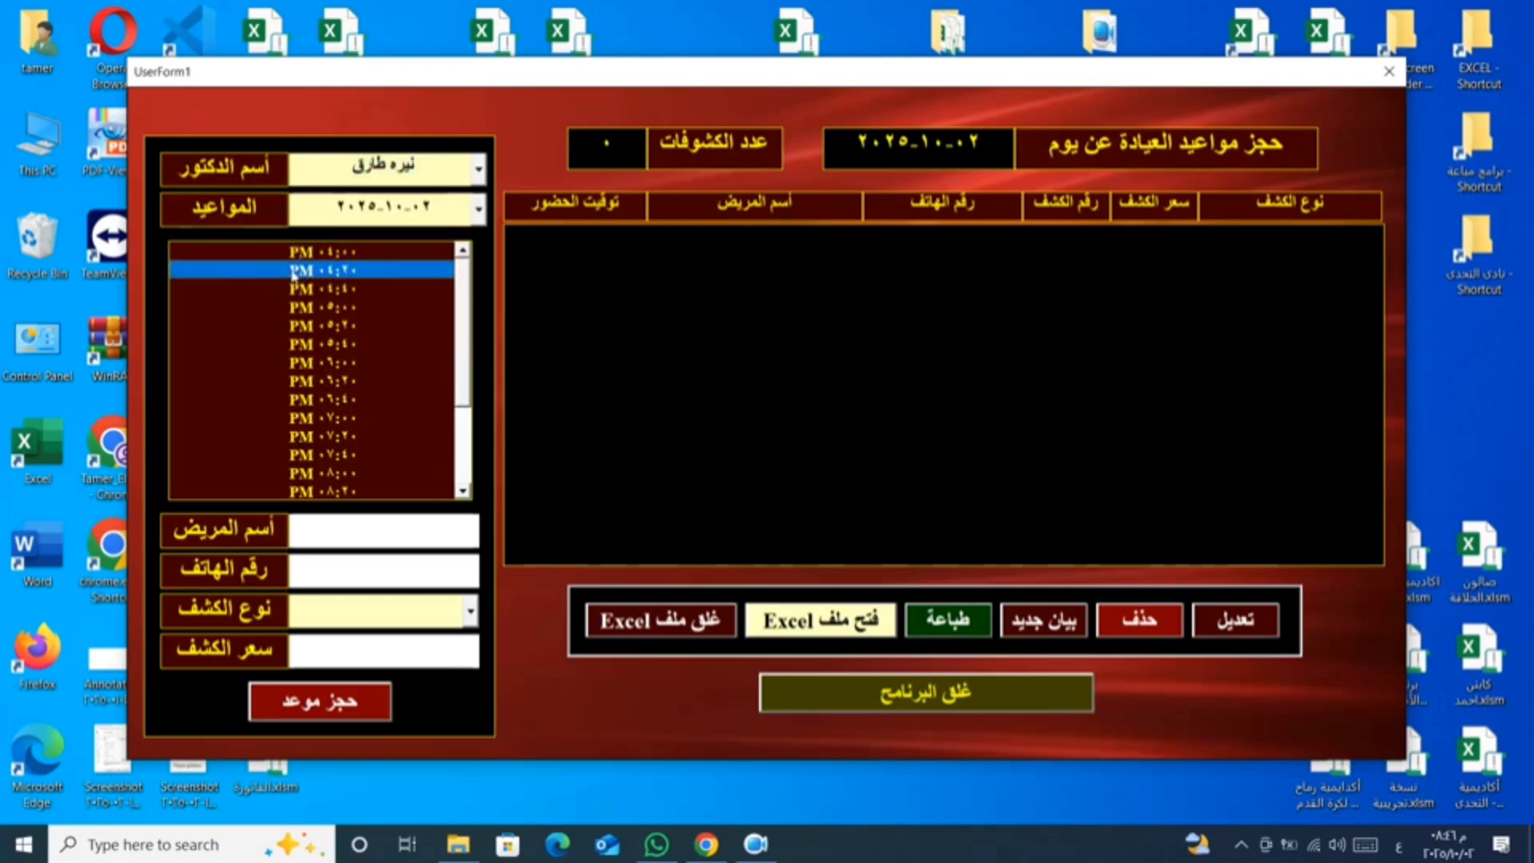
{"action": "left_click", "coordinate": [299, 297]}
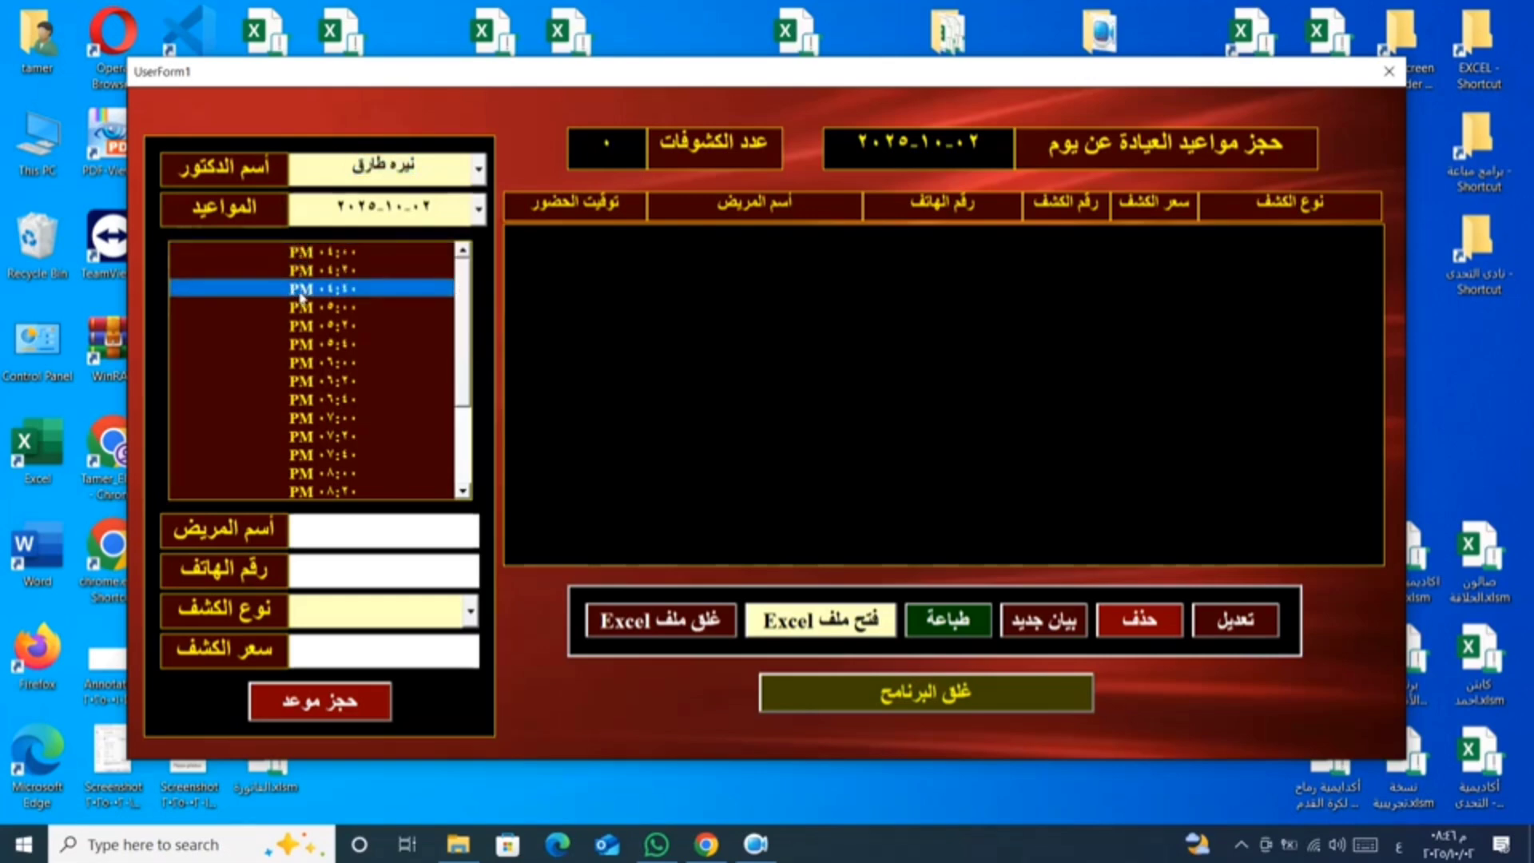
{"action": "left_click", "coordinate": [307, 309]}
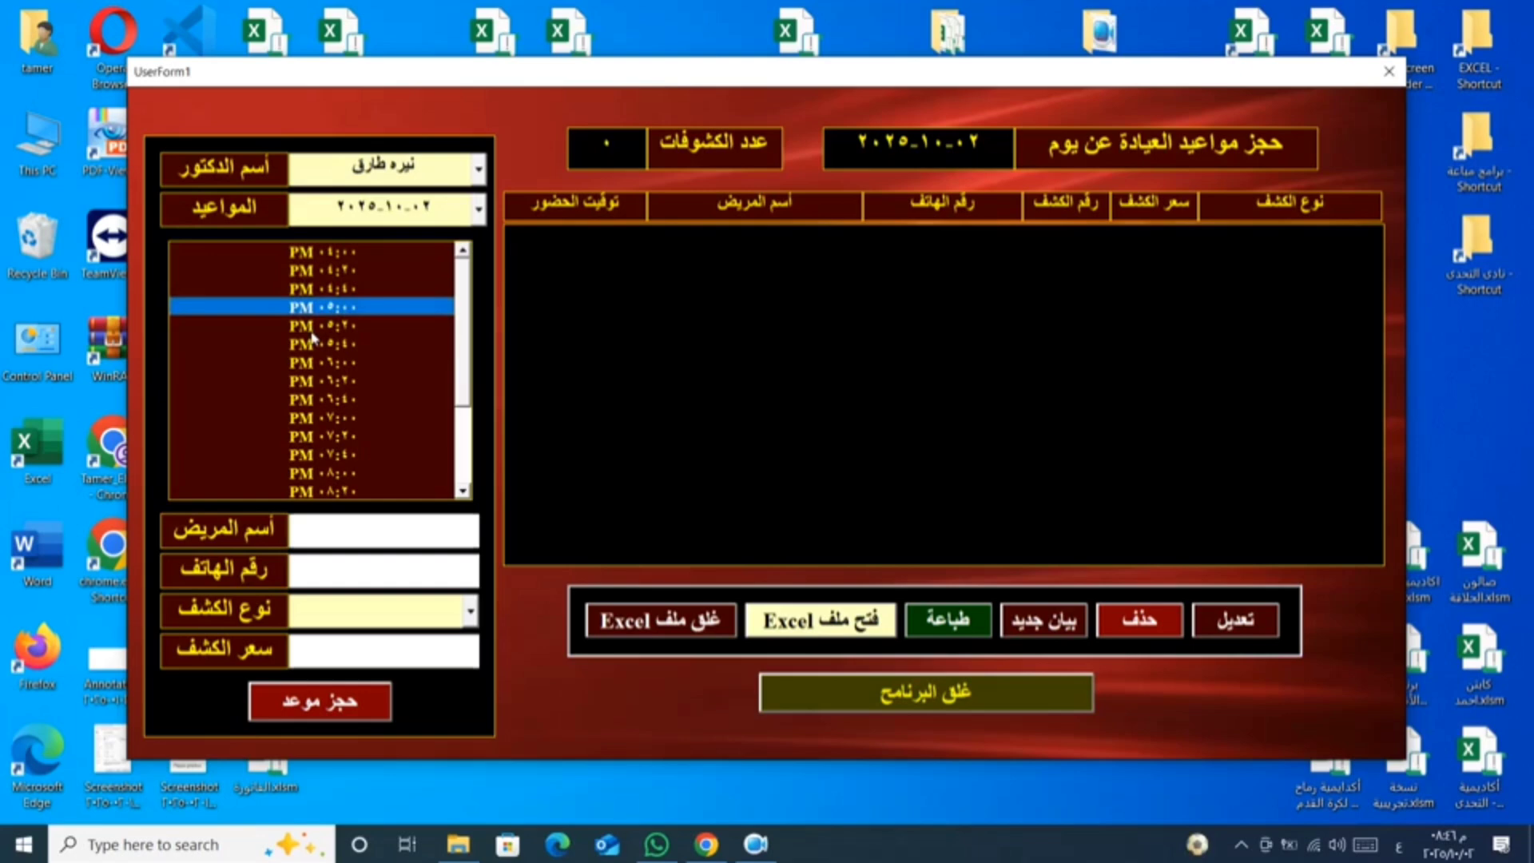
{"action": "left_click", "coordinate": [333, 254]}
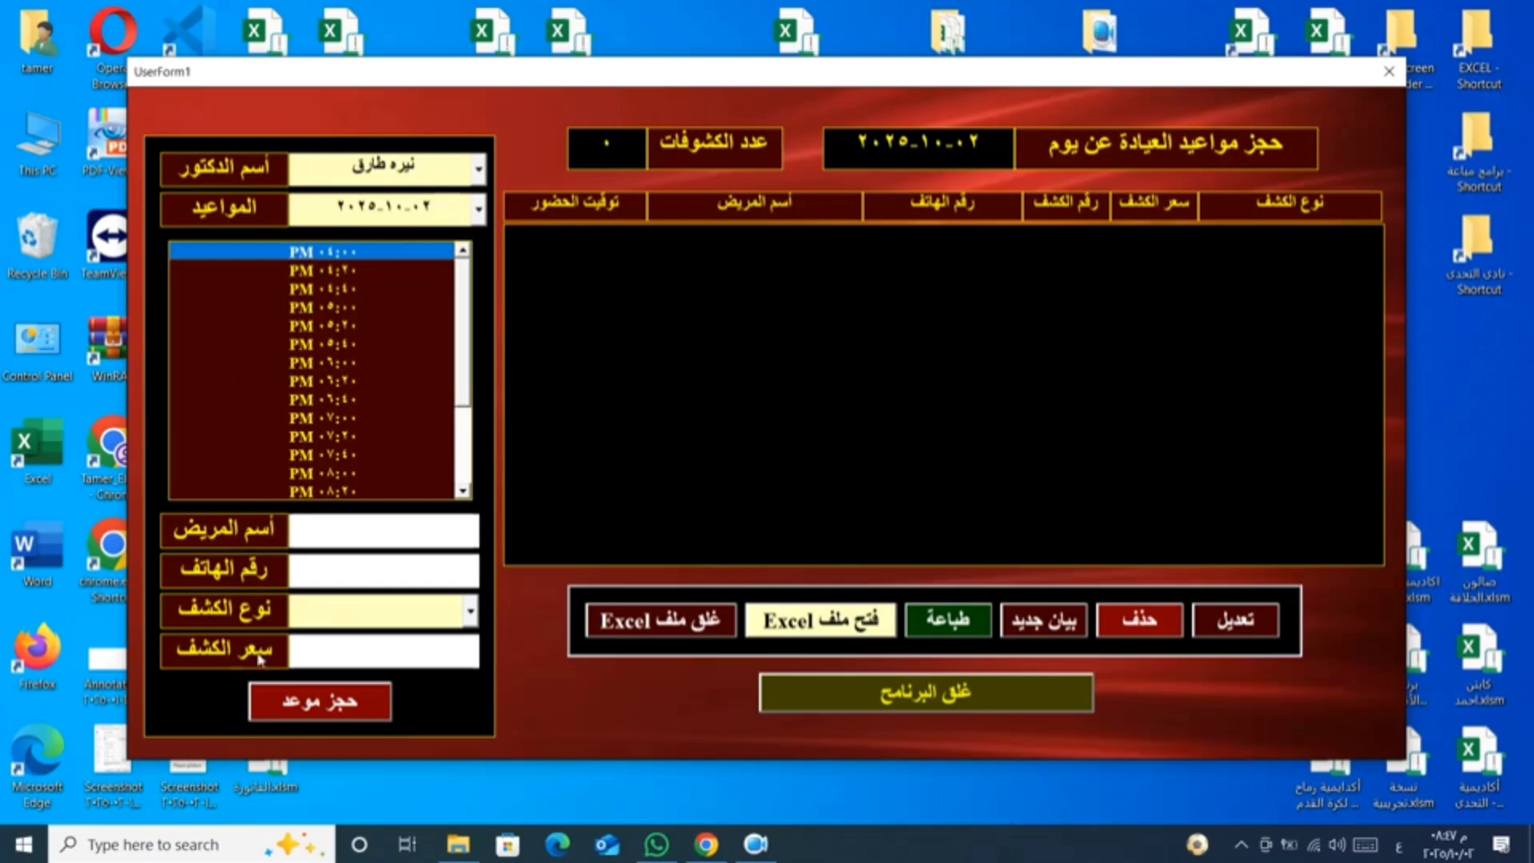
{"action": "left_click", "coordinate": [471, 614]}
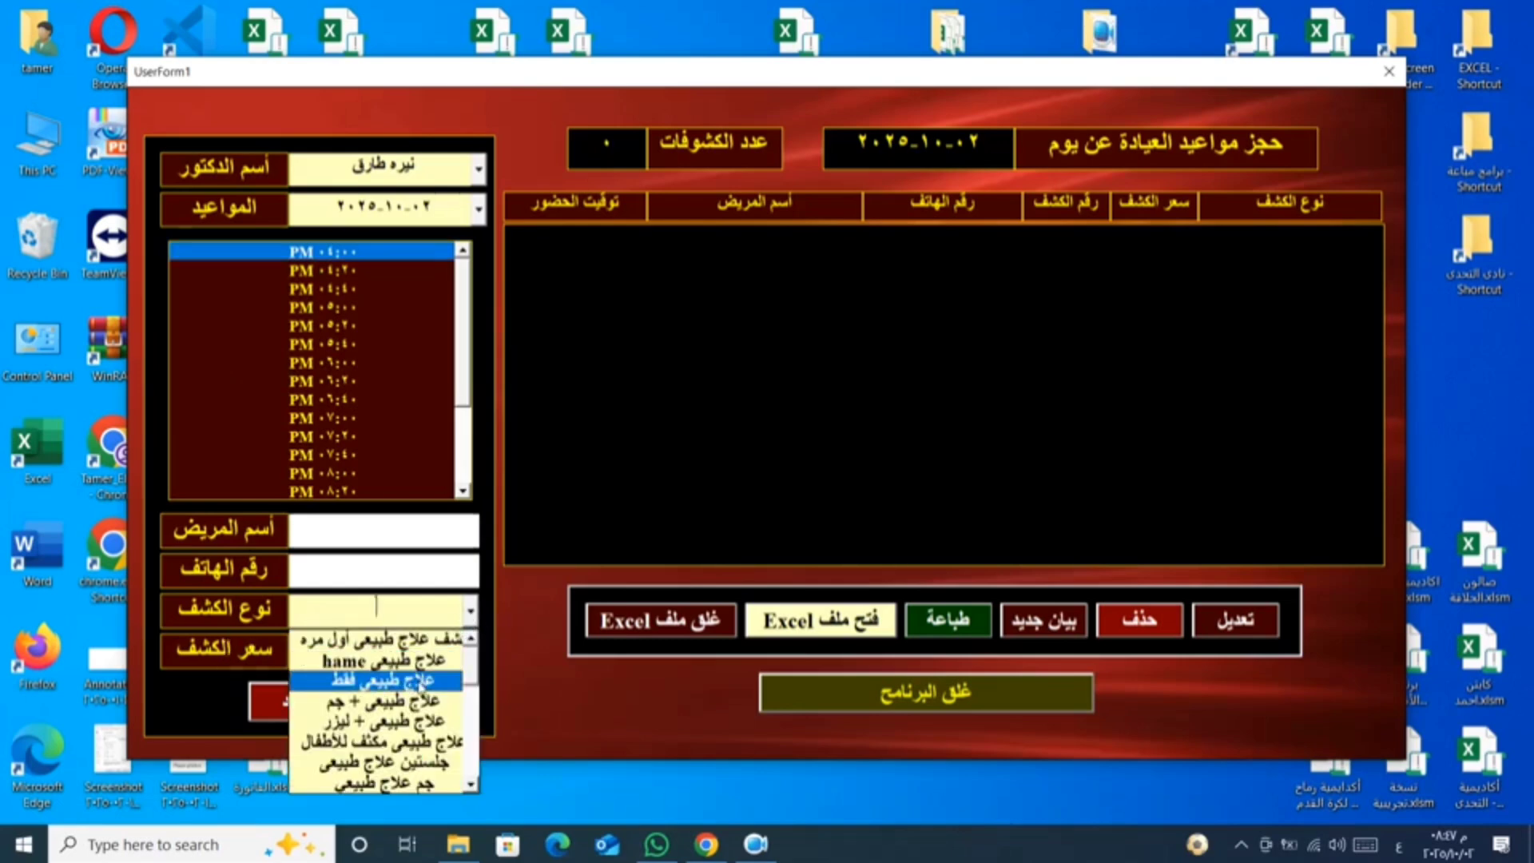
{"action": "left_click", "coordinate": [421, 683]}
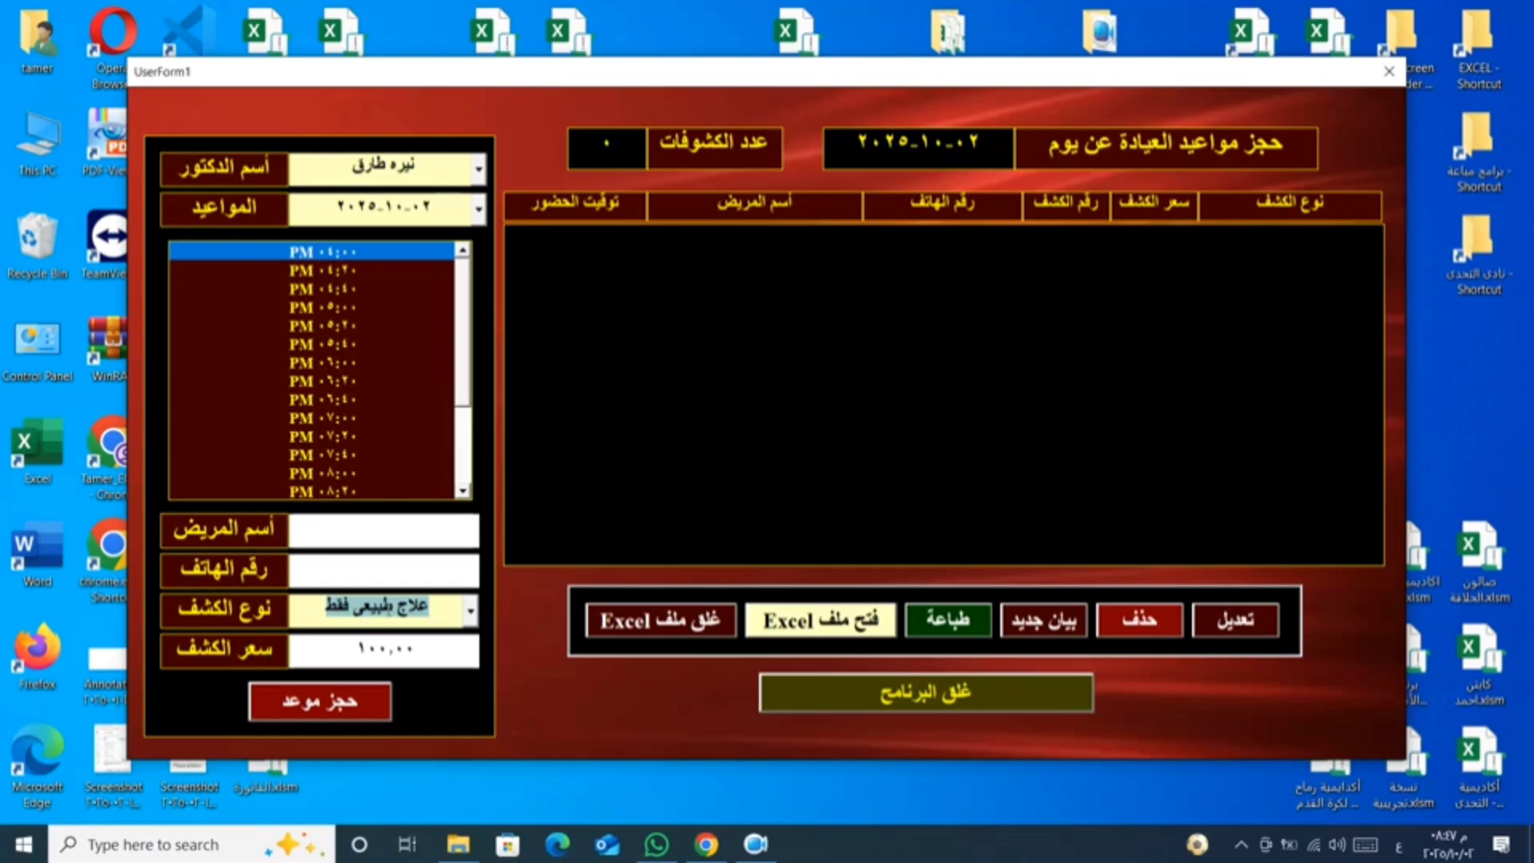
Step: Start a fresh booking for the chosen doctor in the 09:00 AM slot
{"action": "left_click", "coordinate": [1065, 635]}
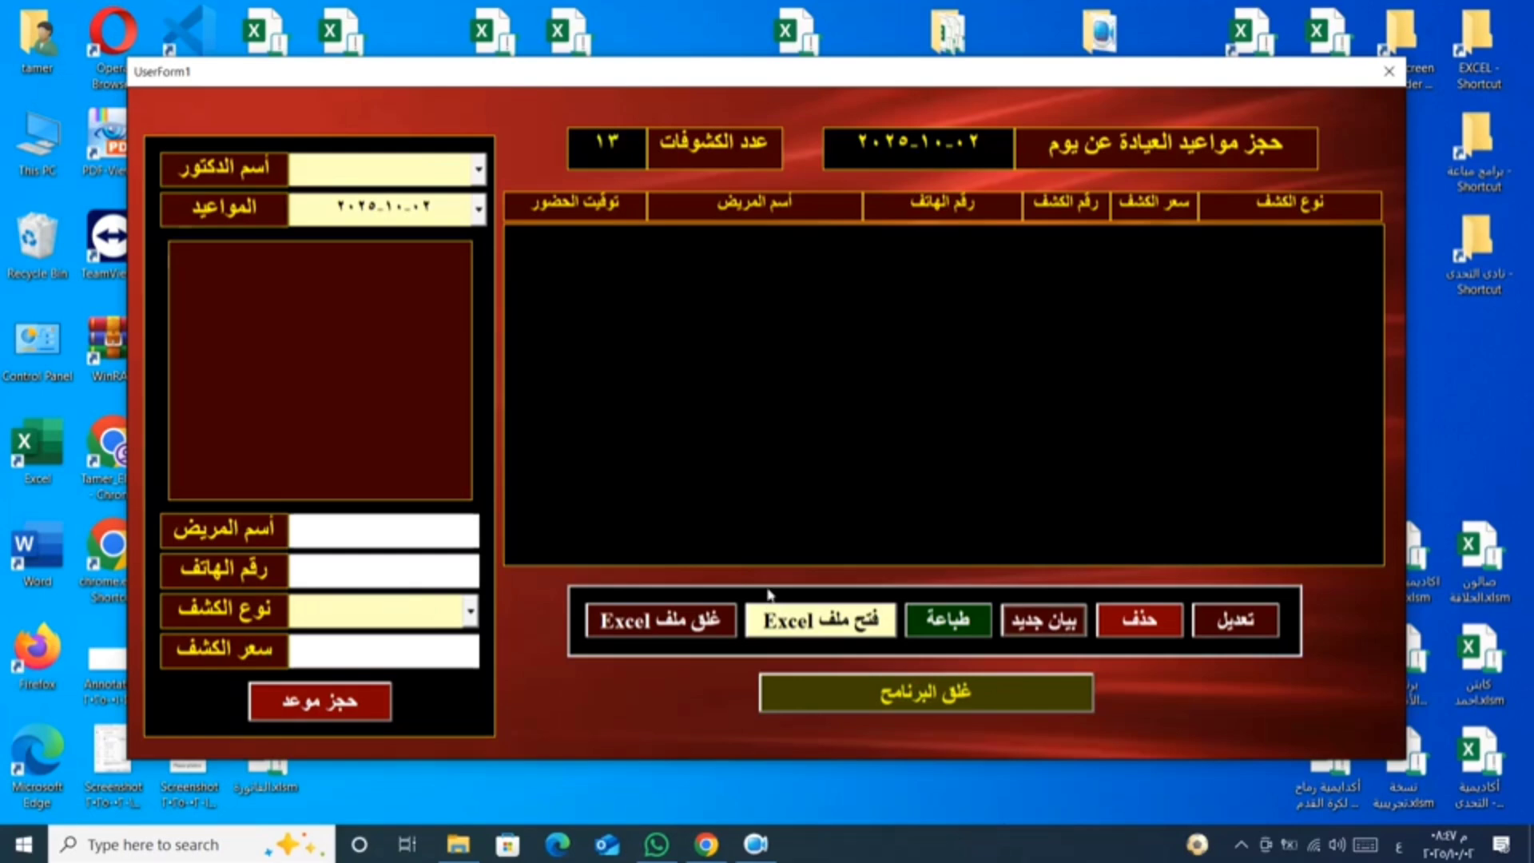
{"action": "left_click", "coordinate": [478, 179]}
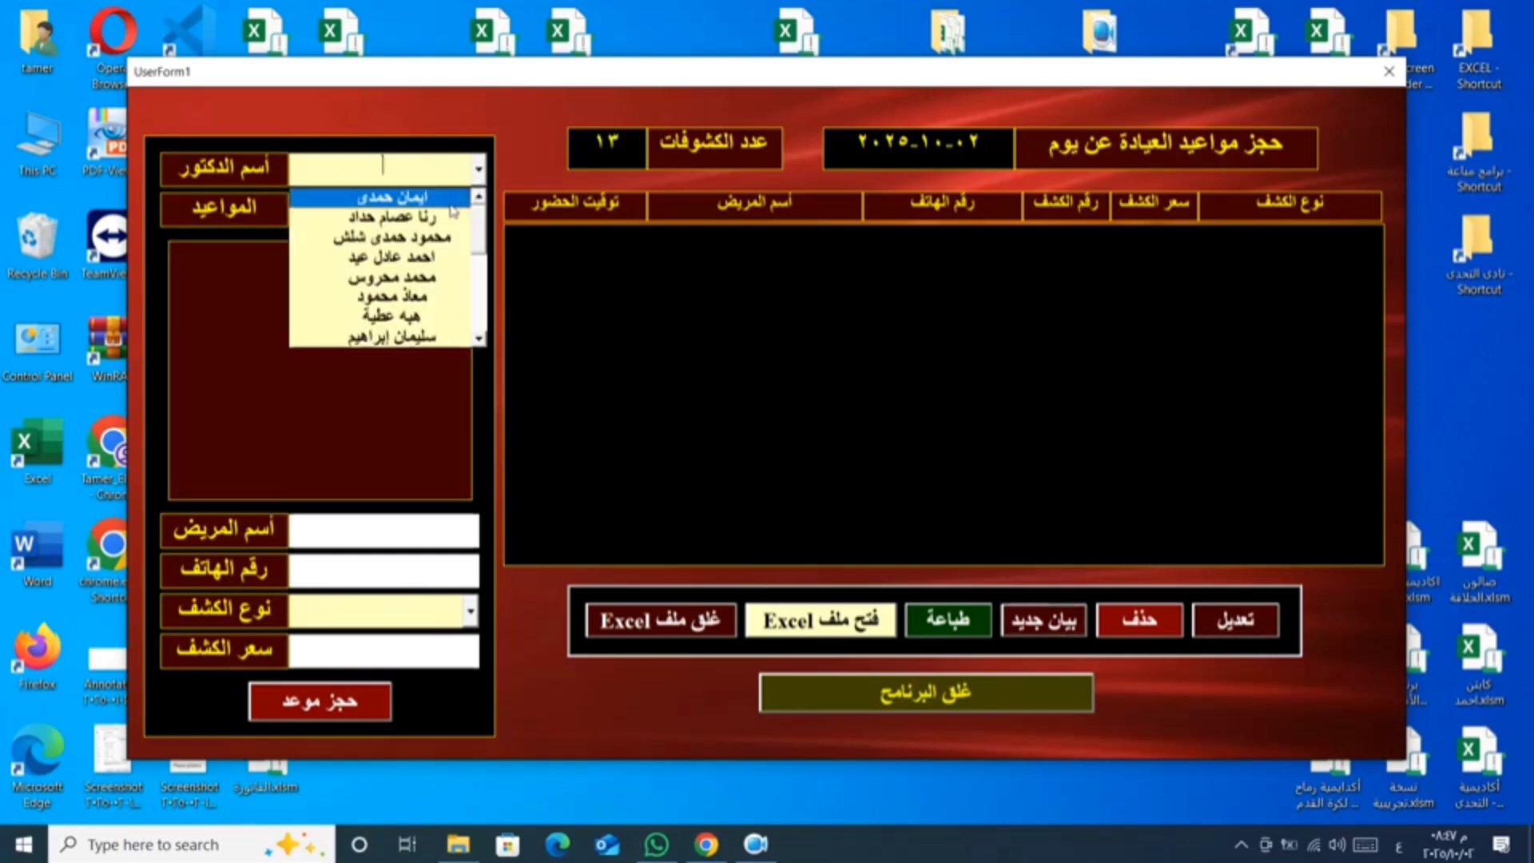
{"action": "left_click", "coordinate": [436, 280]}
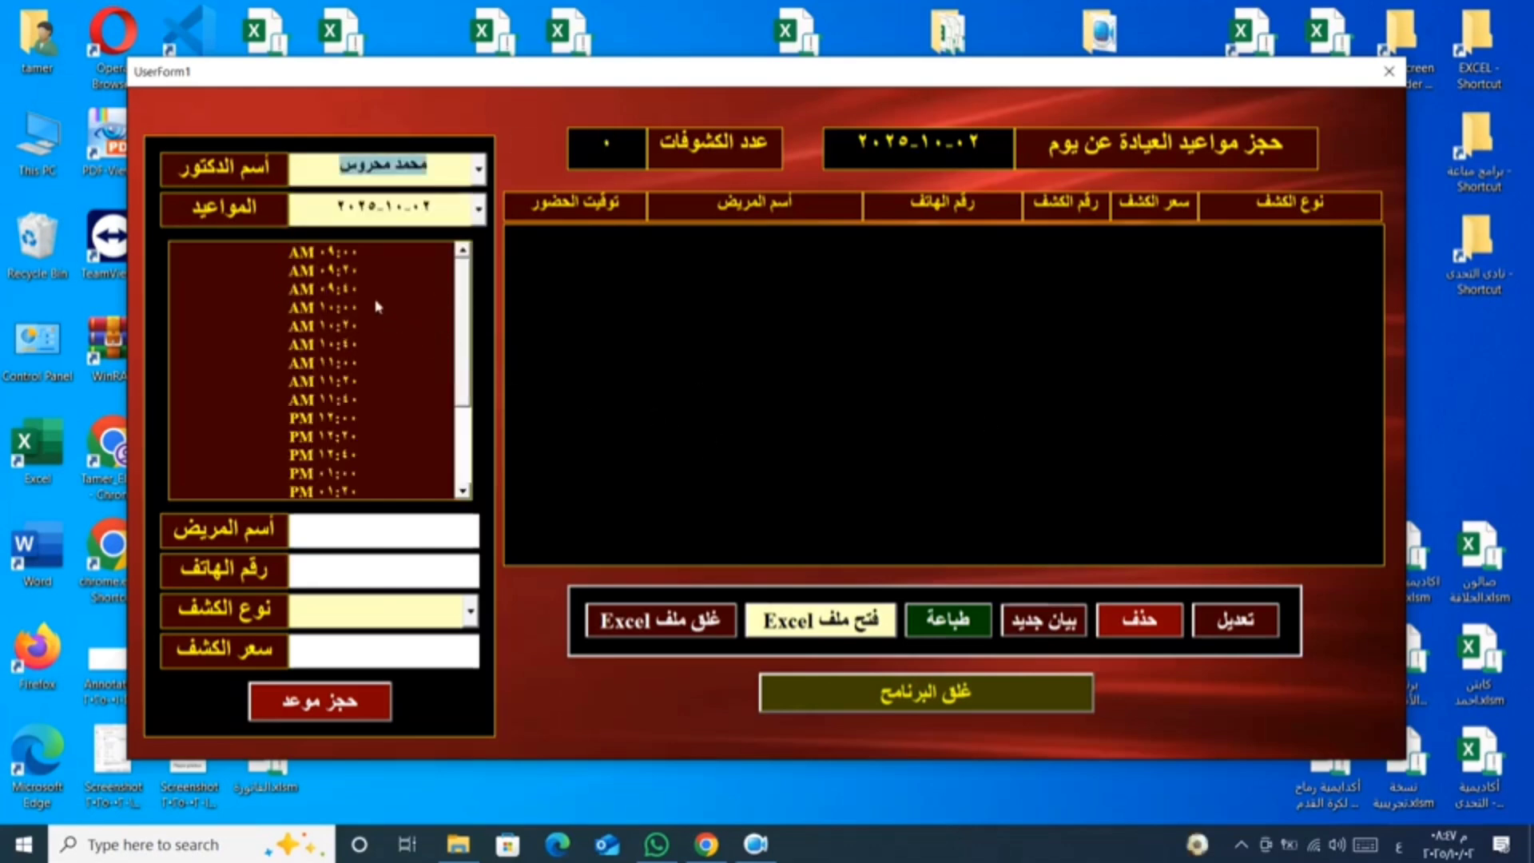
{"action": "left_click", "coordinate": [329, 254]}
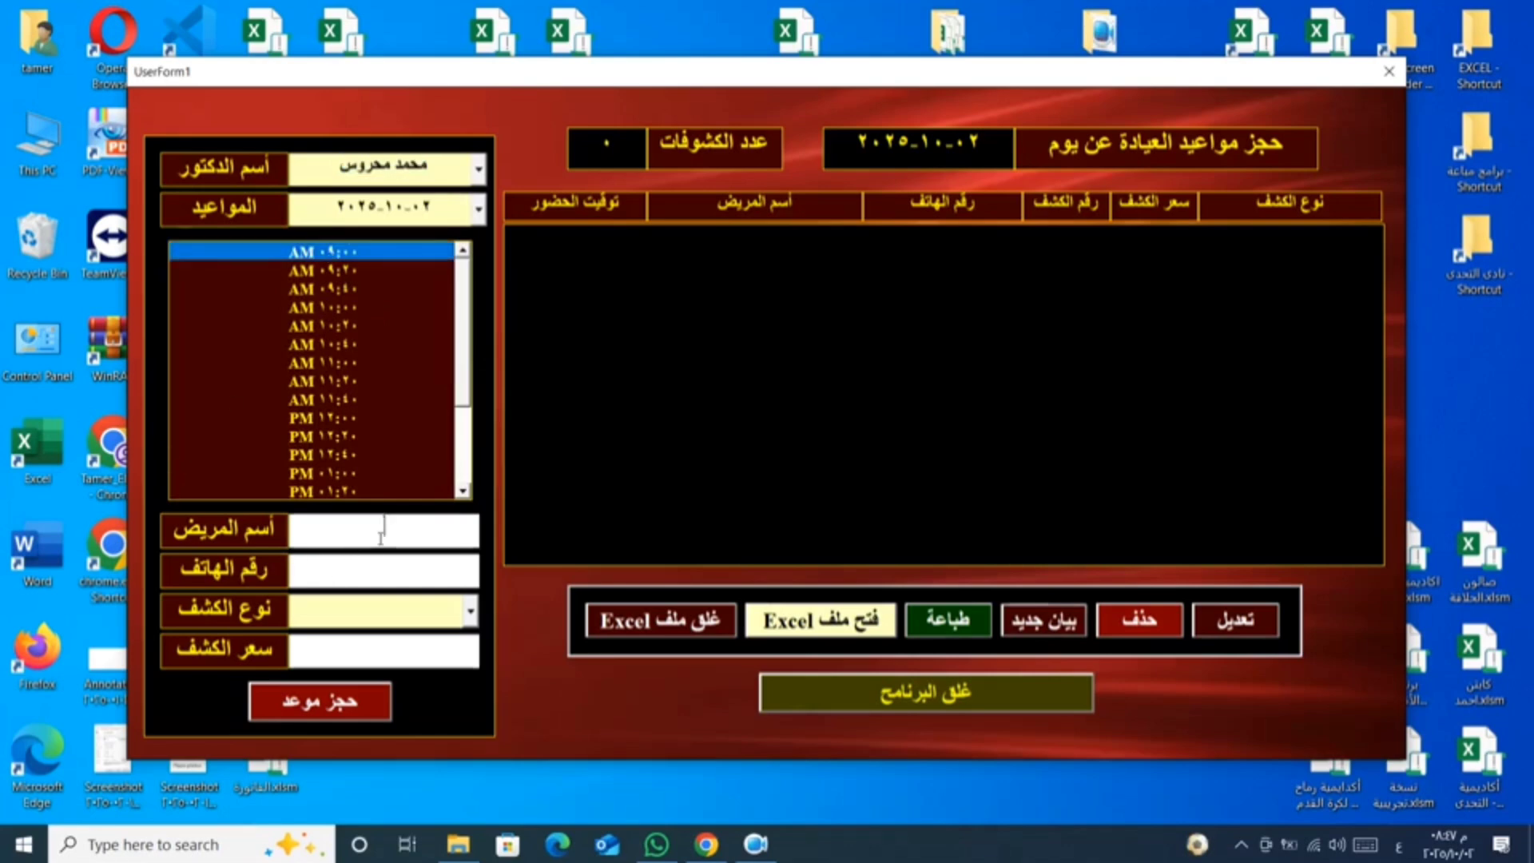
Step: Enter the patient's name and phone number and choose exam type جلستين علاج طبيعي
{"action": "key", "text": "Tab"}
{"action": "left_click", "coordinate": [471, 612]}
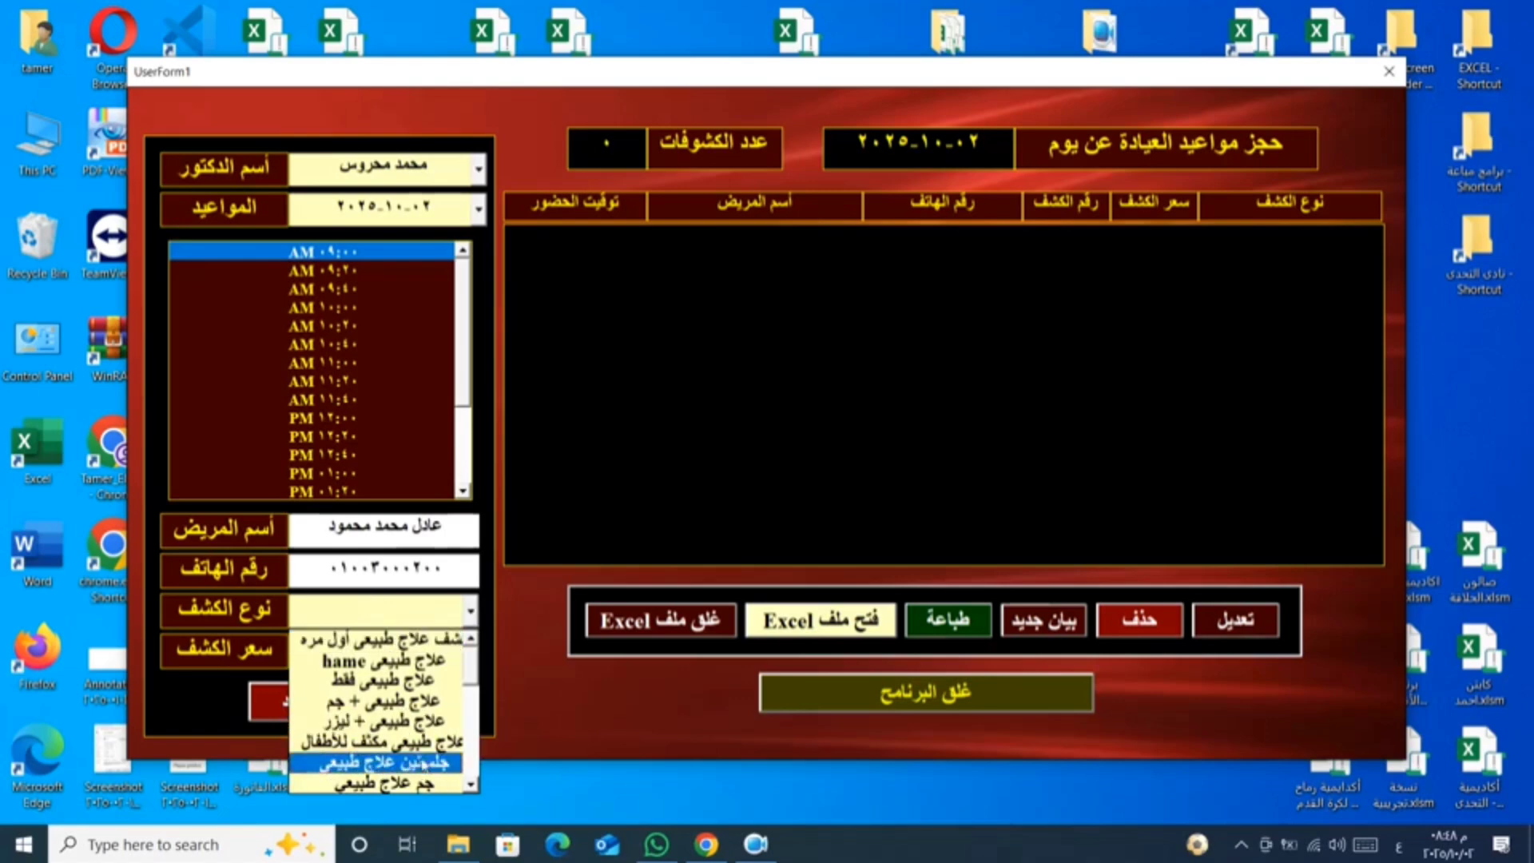
{"action": "left_click", "coordinate": [424, 766]}
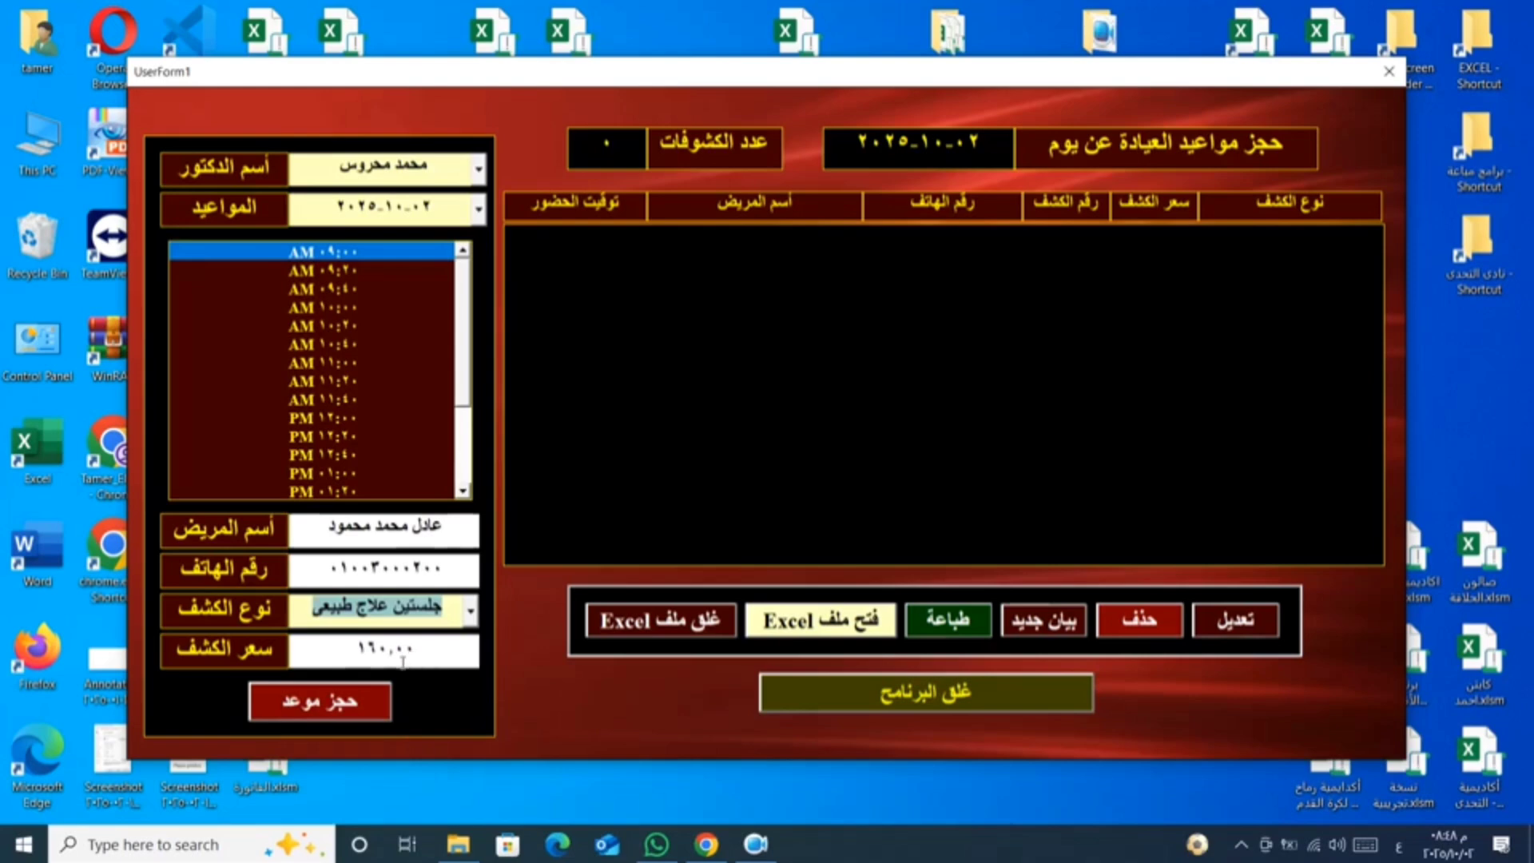
Step: Save the 160.00 booking, acknowledge the confirmation, and clear the form
{"action": "left_click", "coordinate": [301, 717]}
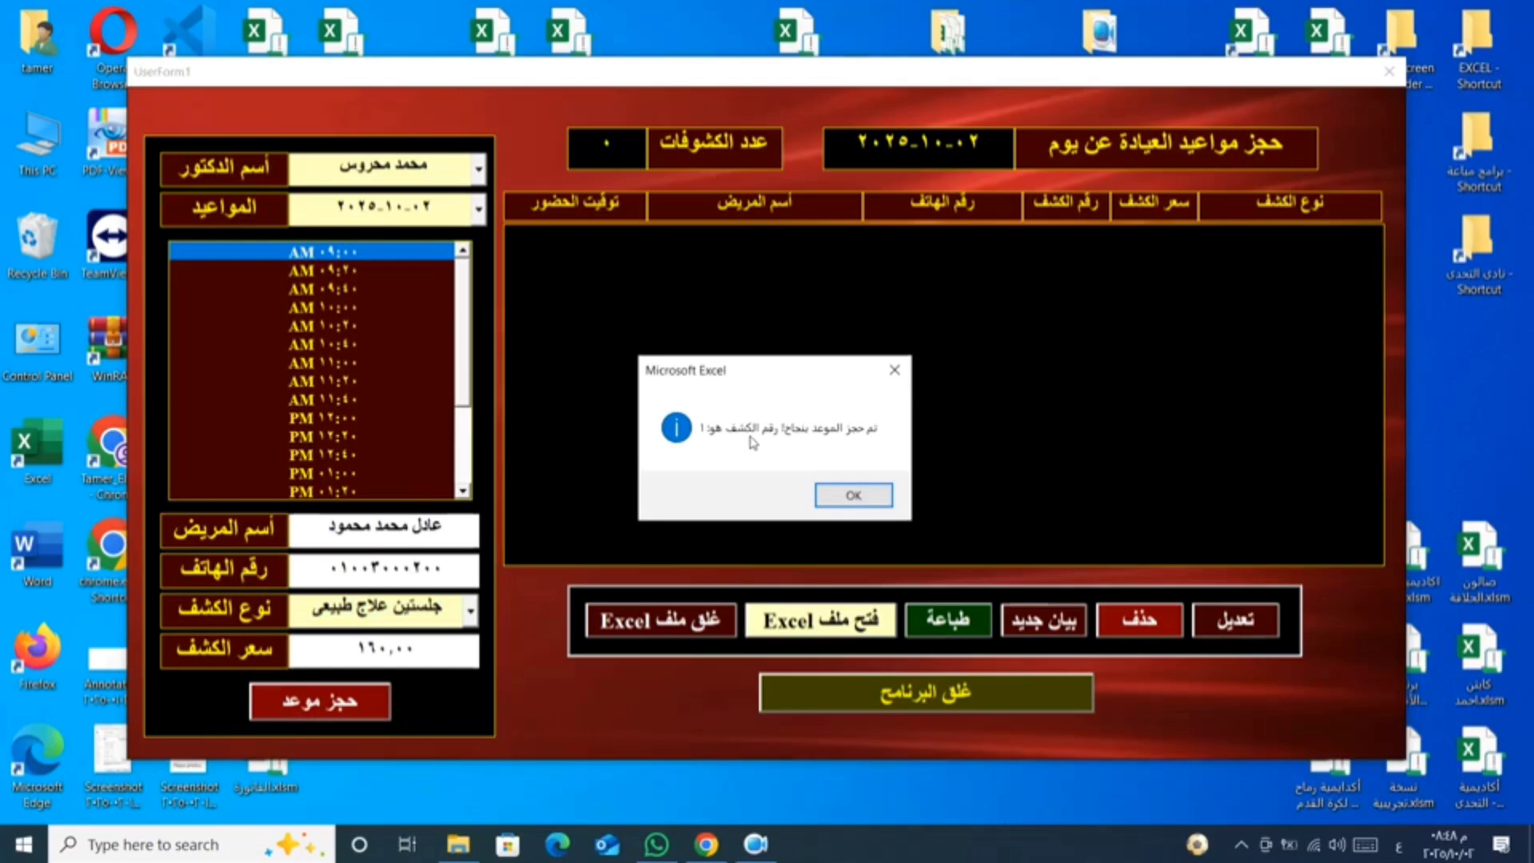
{"action": "left_click", "coordinate": [853, 497]}
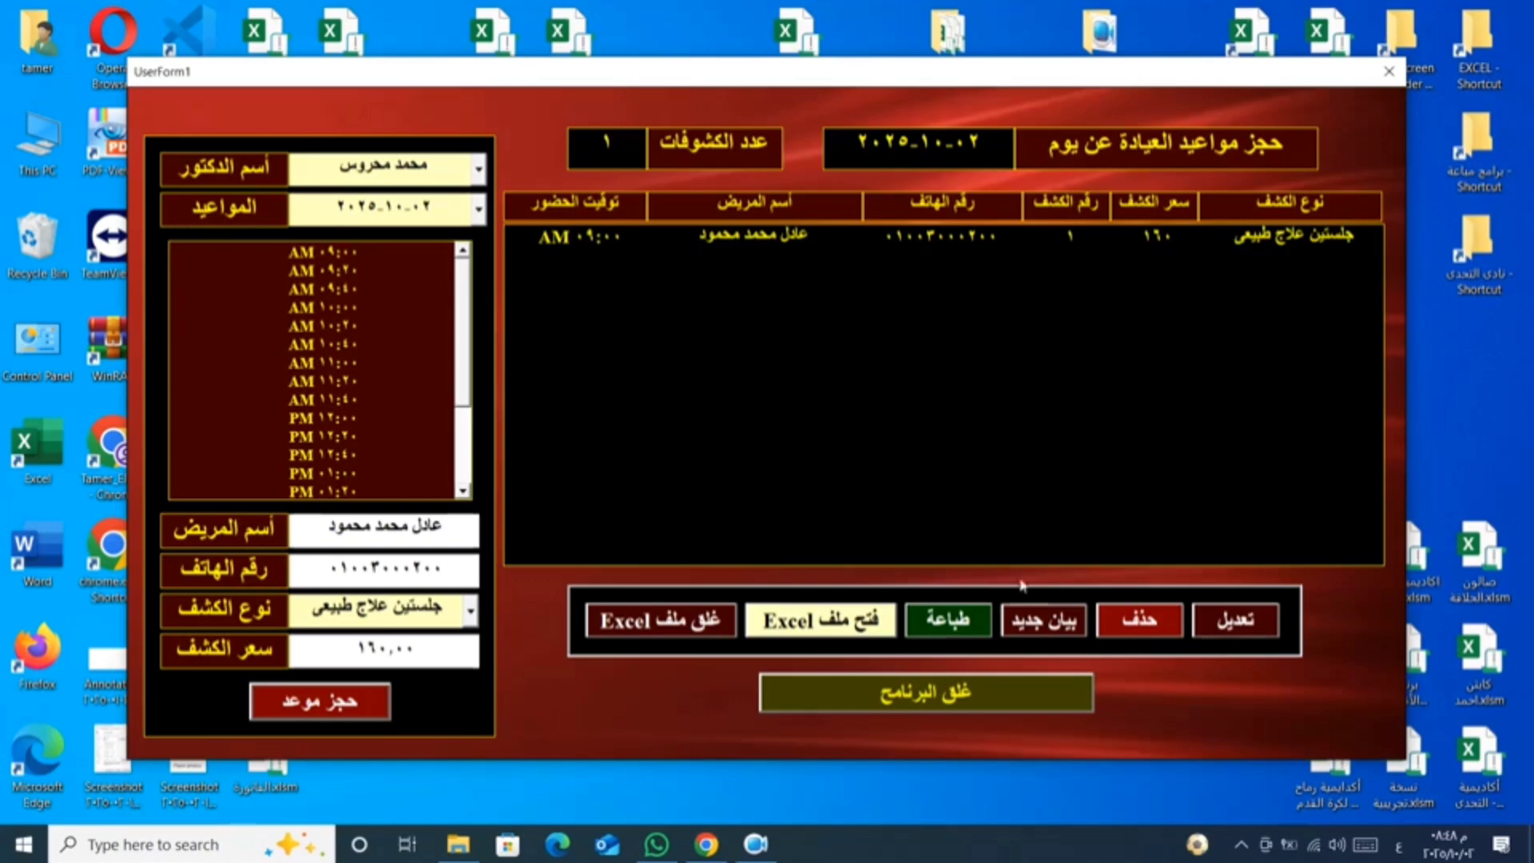
{"action": "left_click", "coordinate": [1066, 627]}
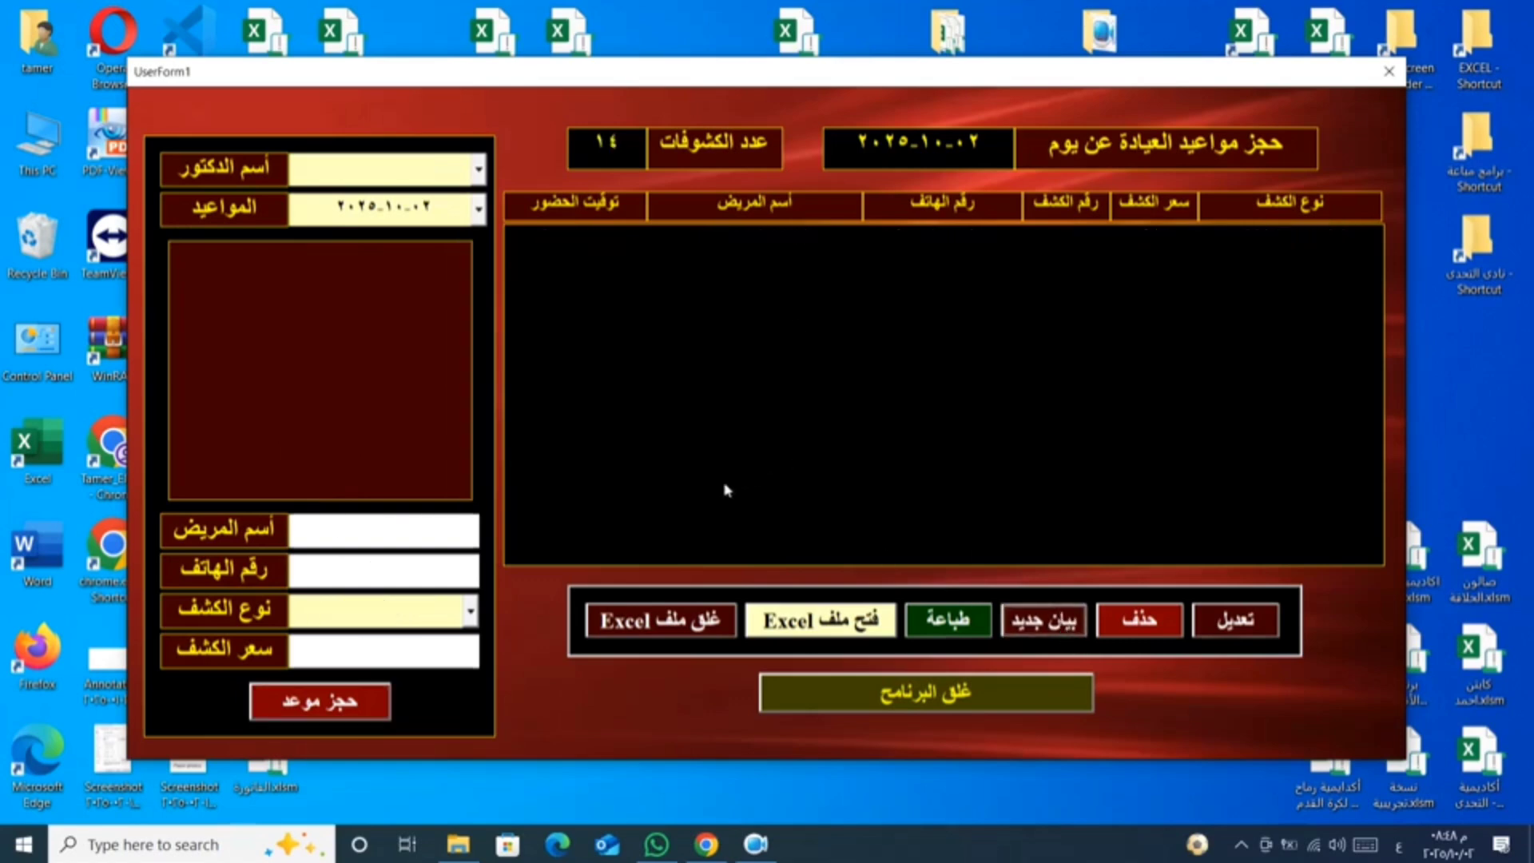
Step: For the same doctor, enter a second patient's name and phone with exam type جم علاج طبيعي
{"action": "left_click", "coordinate": [478, 170]}
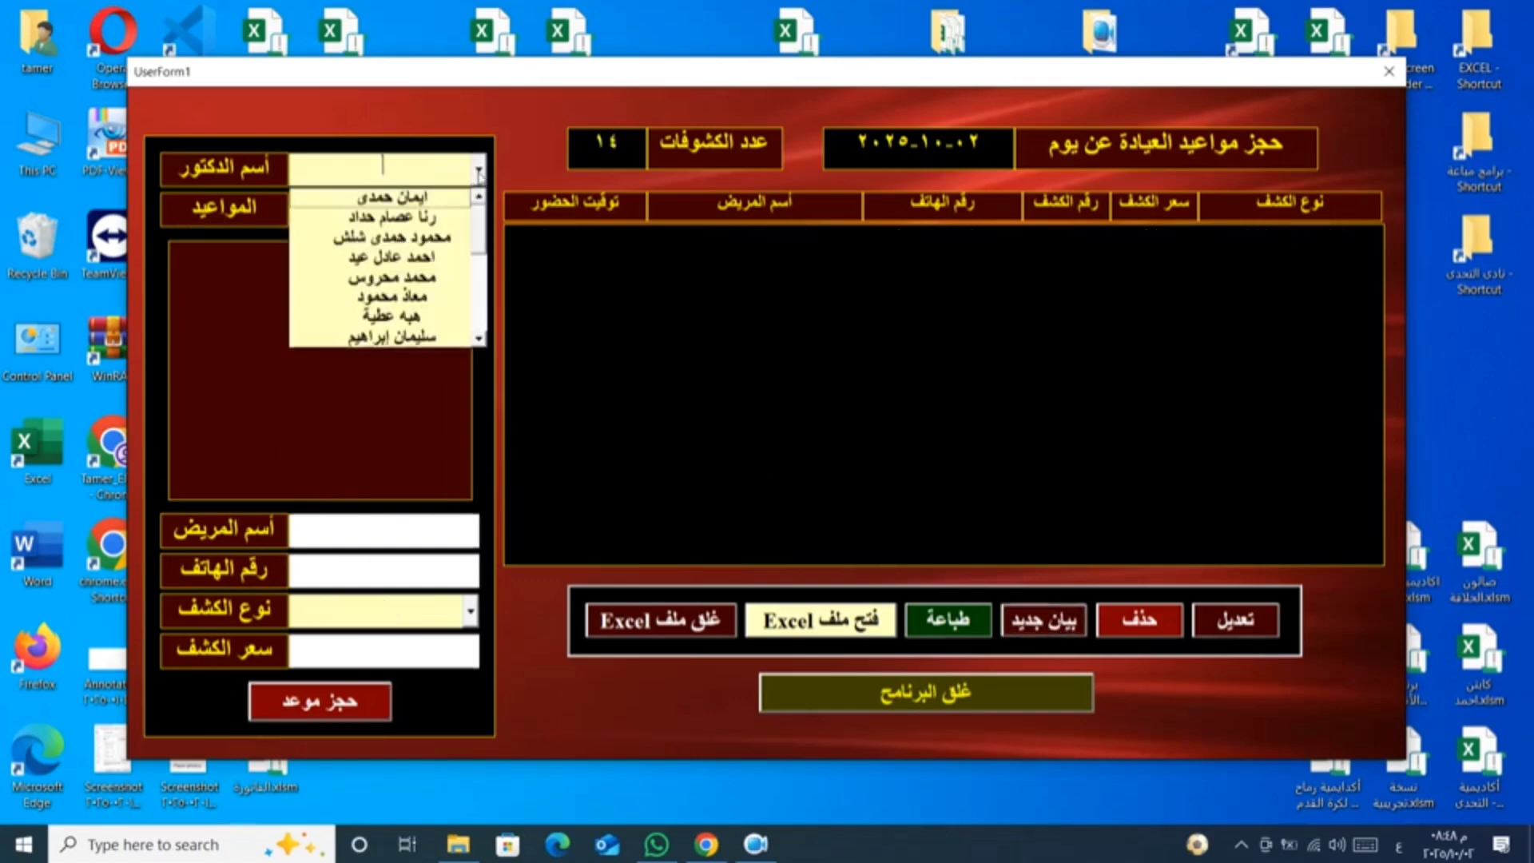
{"action": "left_click", "coordinate": [425, 278]}
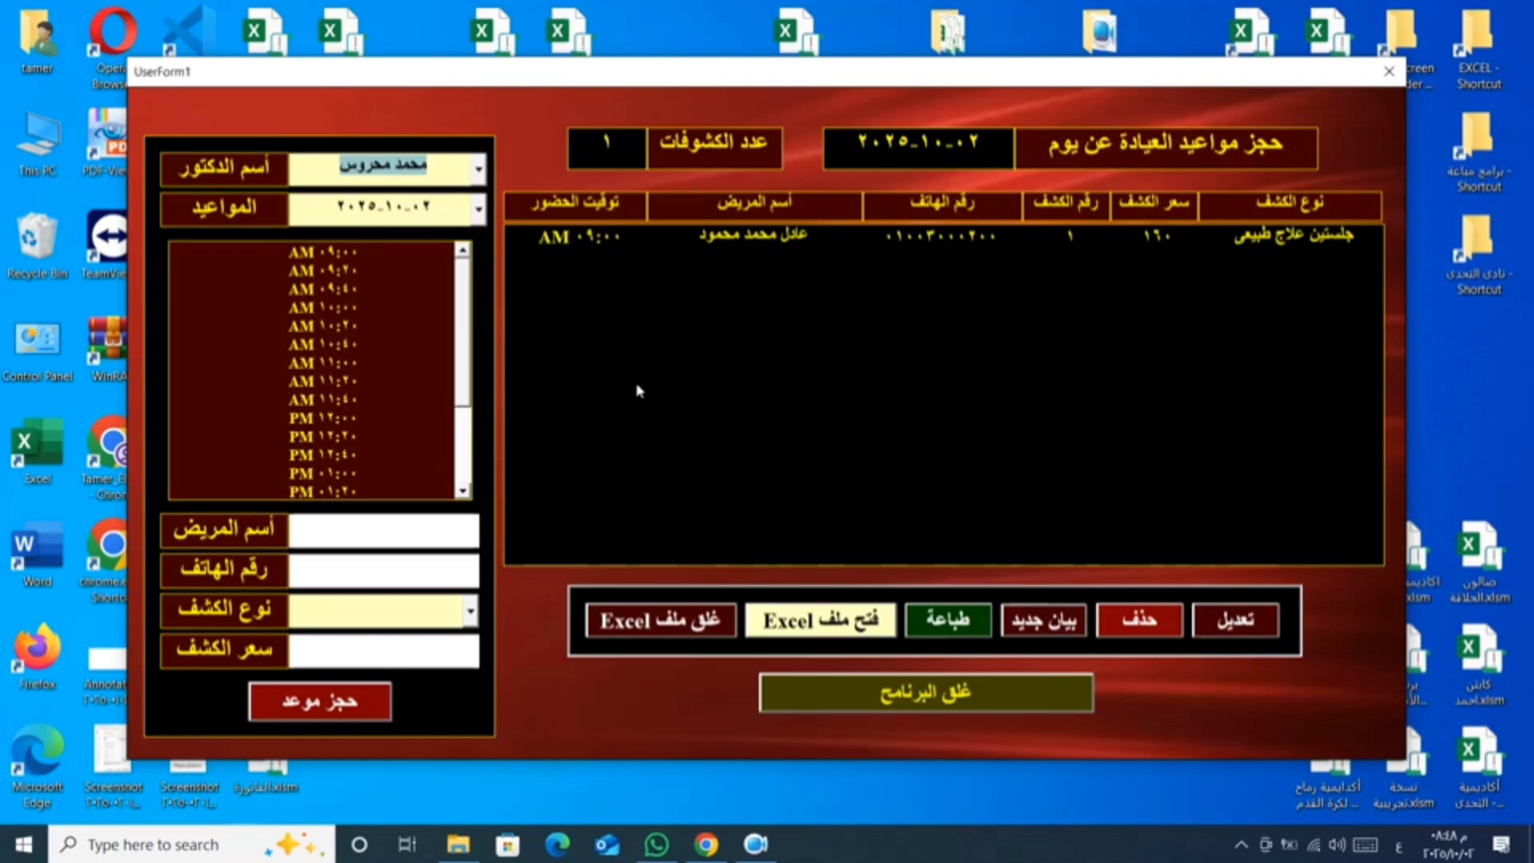
{"action": "left_click", "coordinate": [386, 531]}
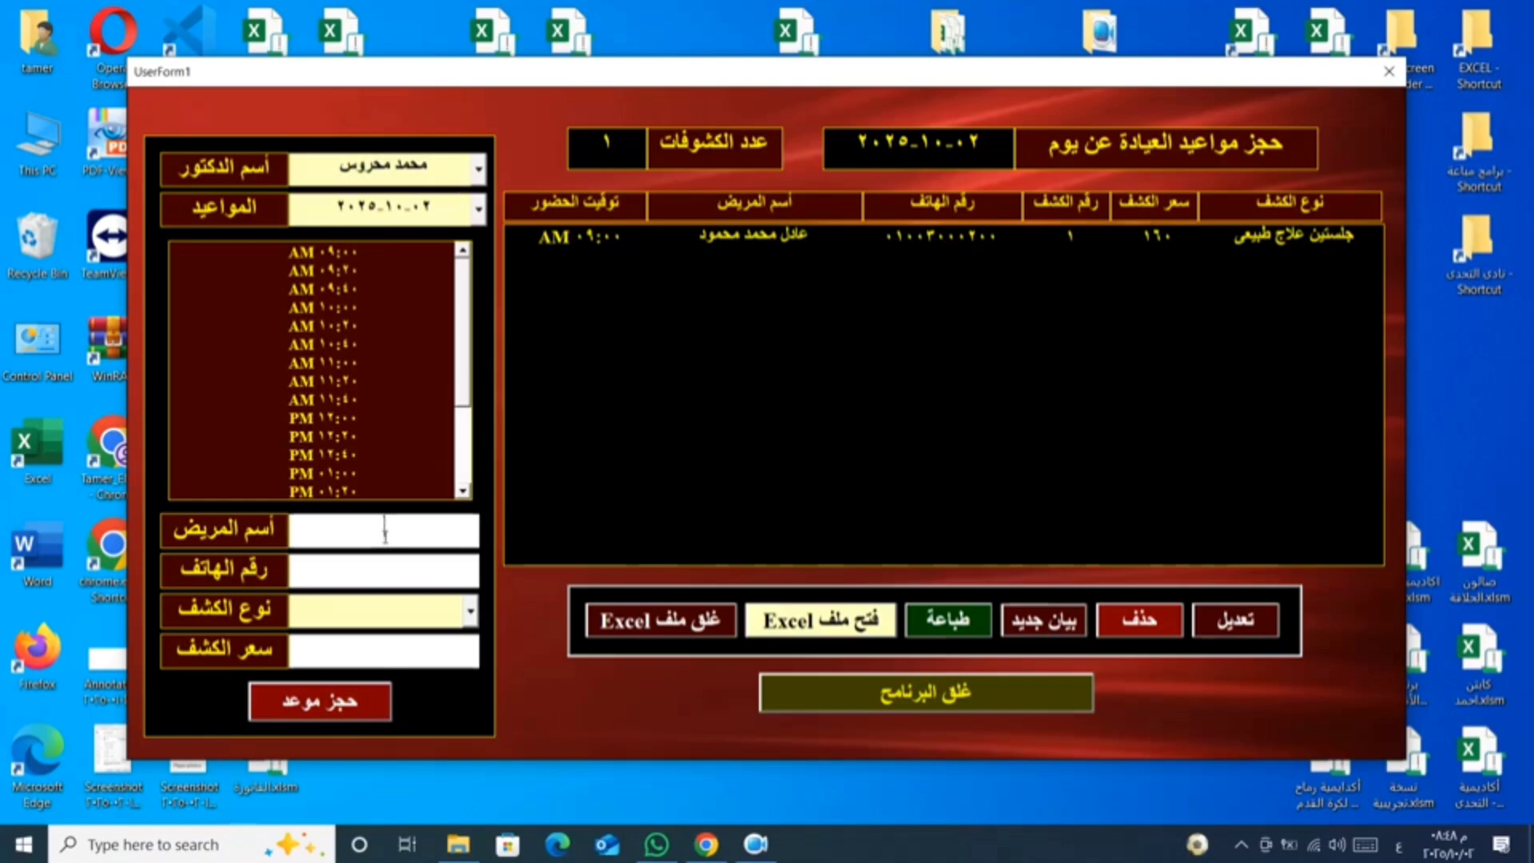
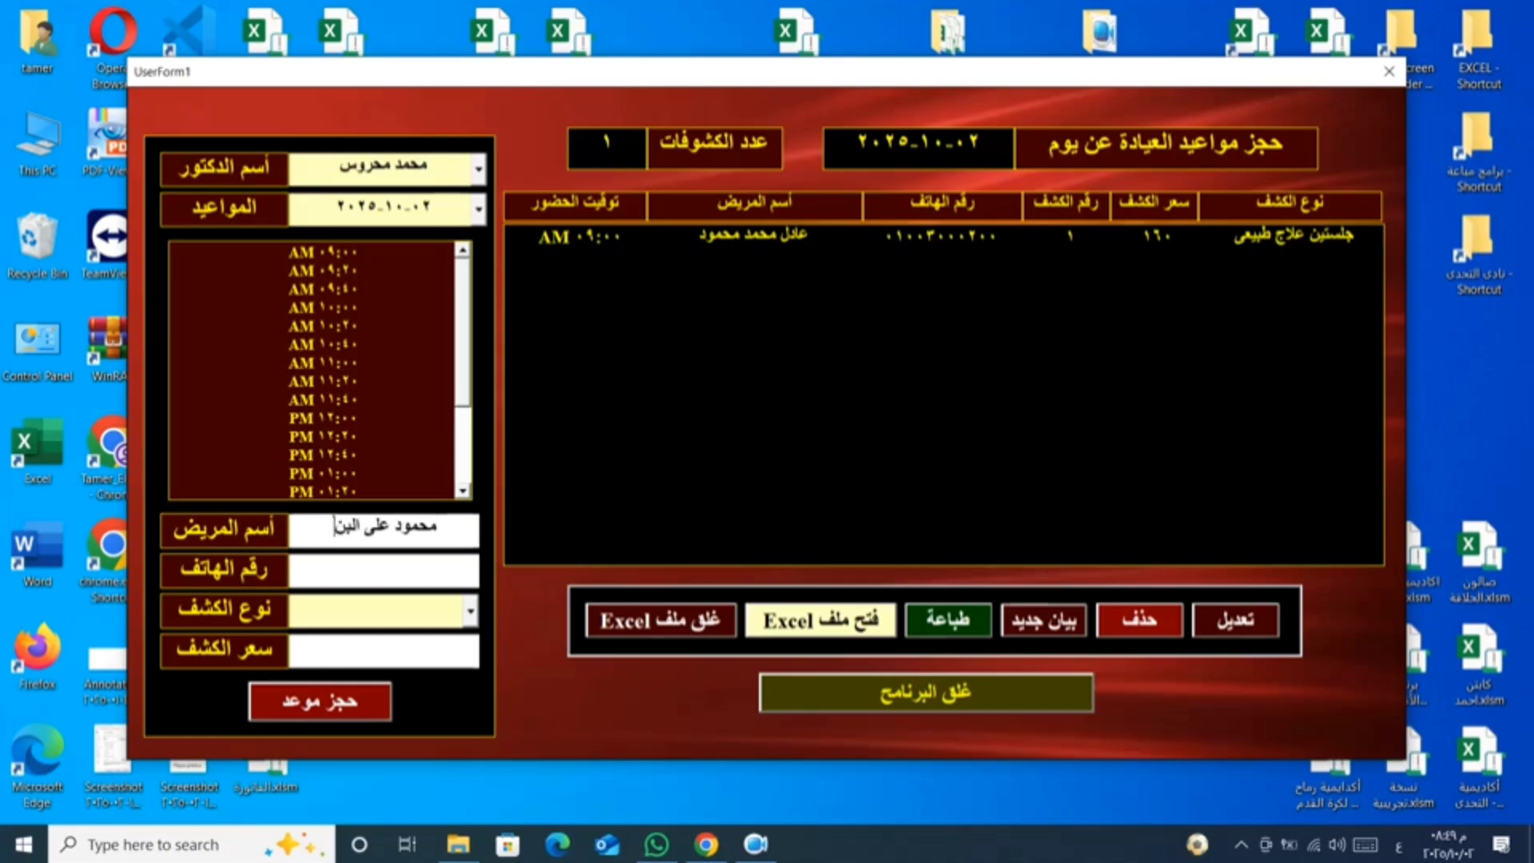
{"action": "left_click", "coordinate": [471, 612]}
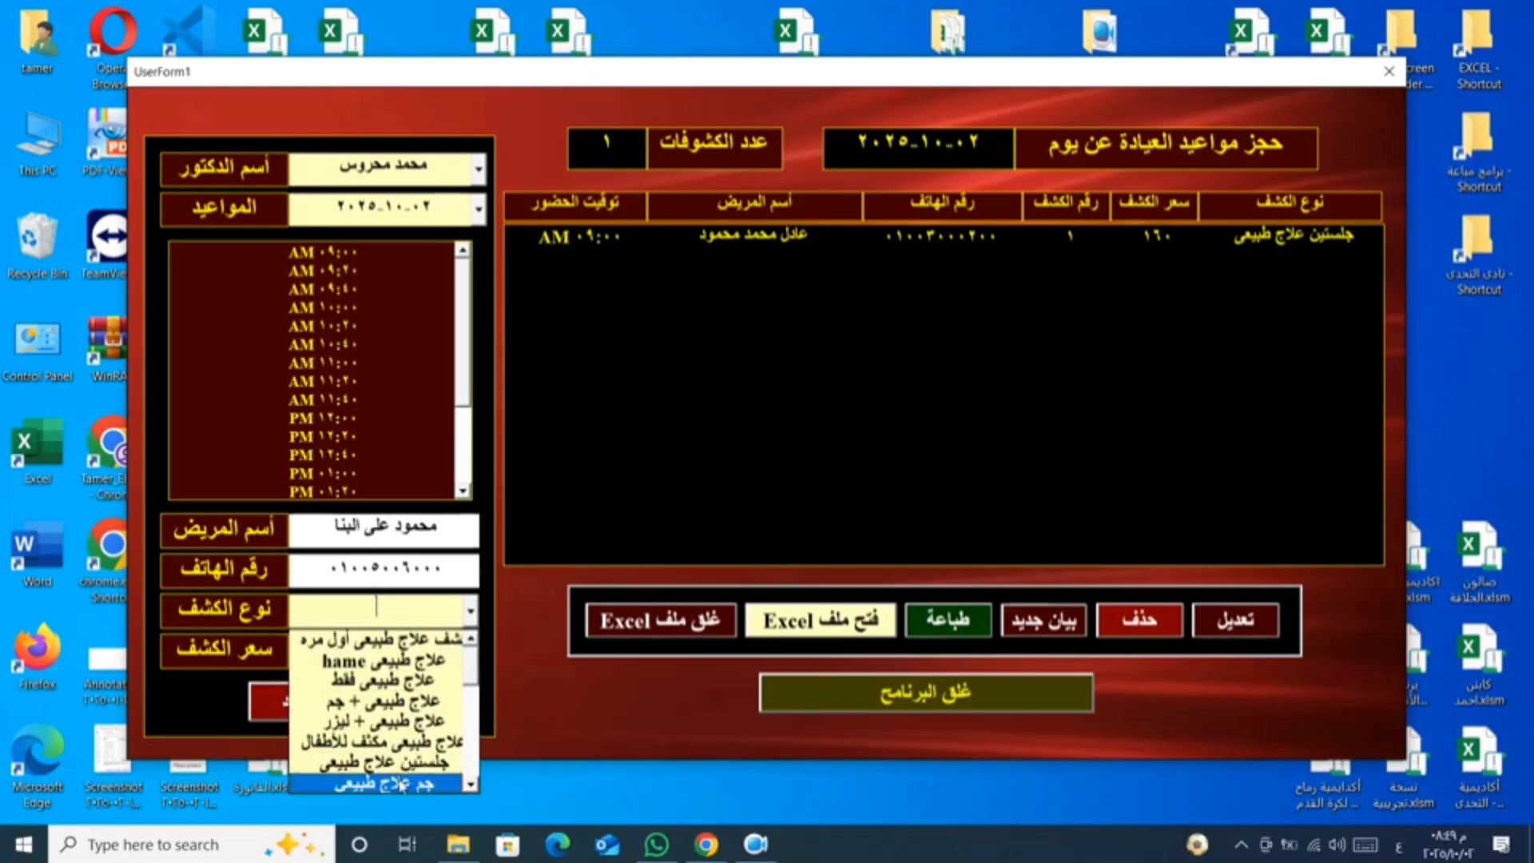
{"action": "left_click", "coordinate": [403, 785]}
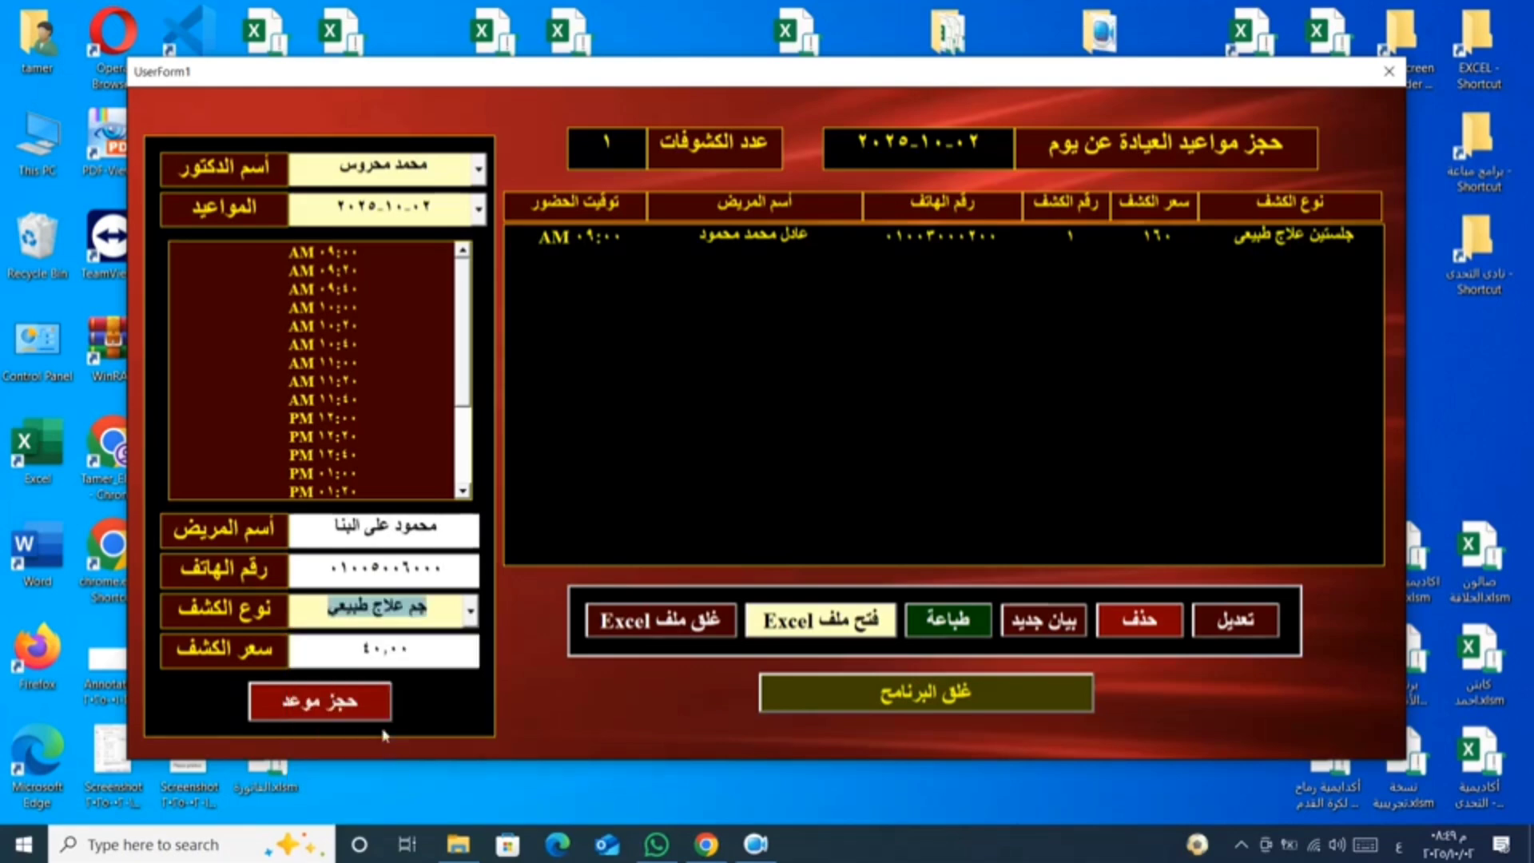
Step: Book this patient at 09:20 AM for 40 after clearing the missing-time warning
{"action": "left_click", "coordinate": [311, 703]}
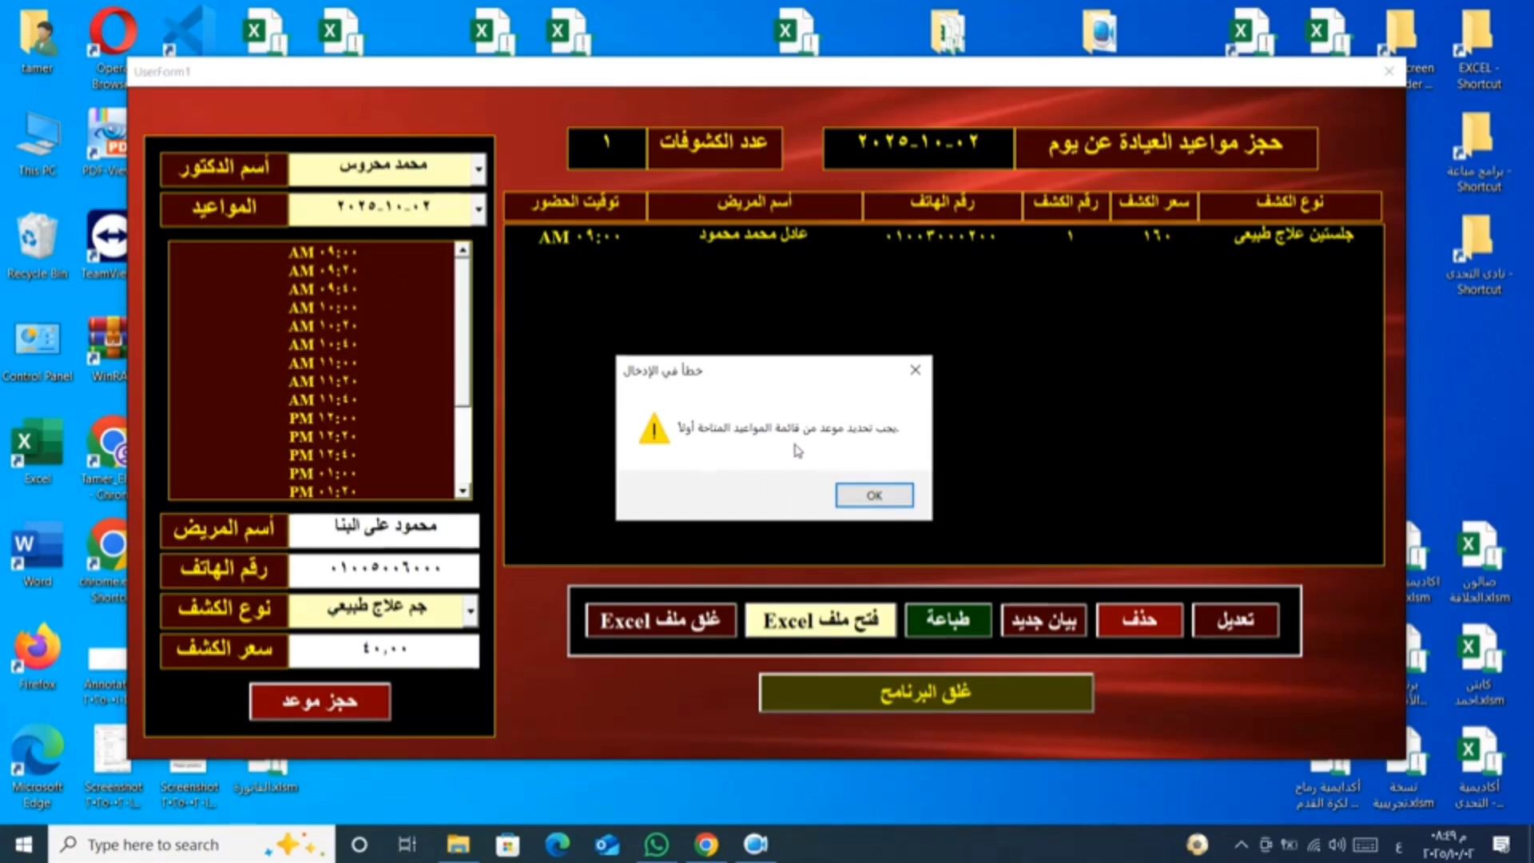
{"action": "left_click", "coordinate": [905, 507]}
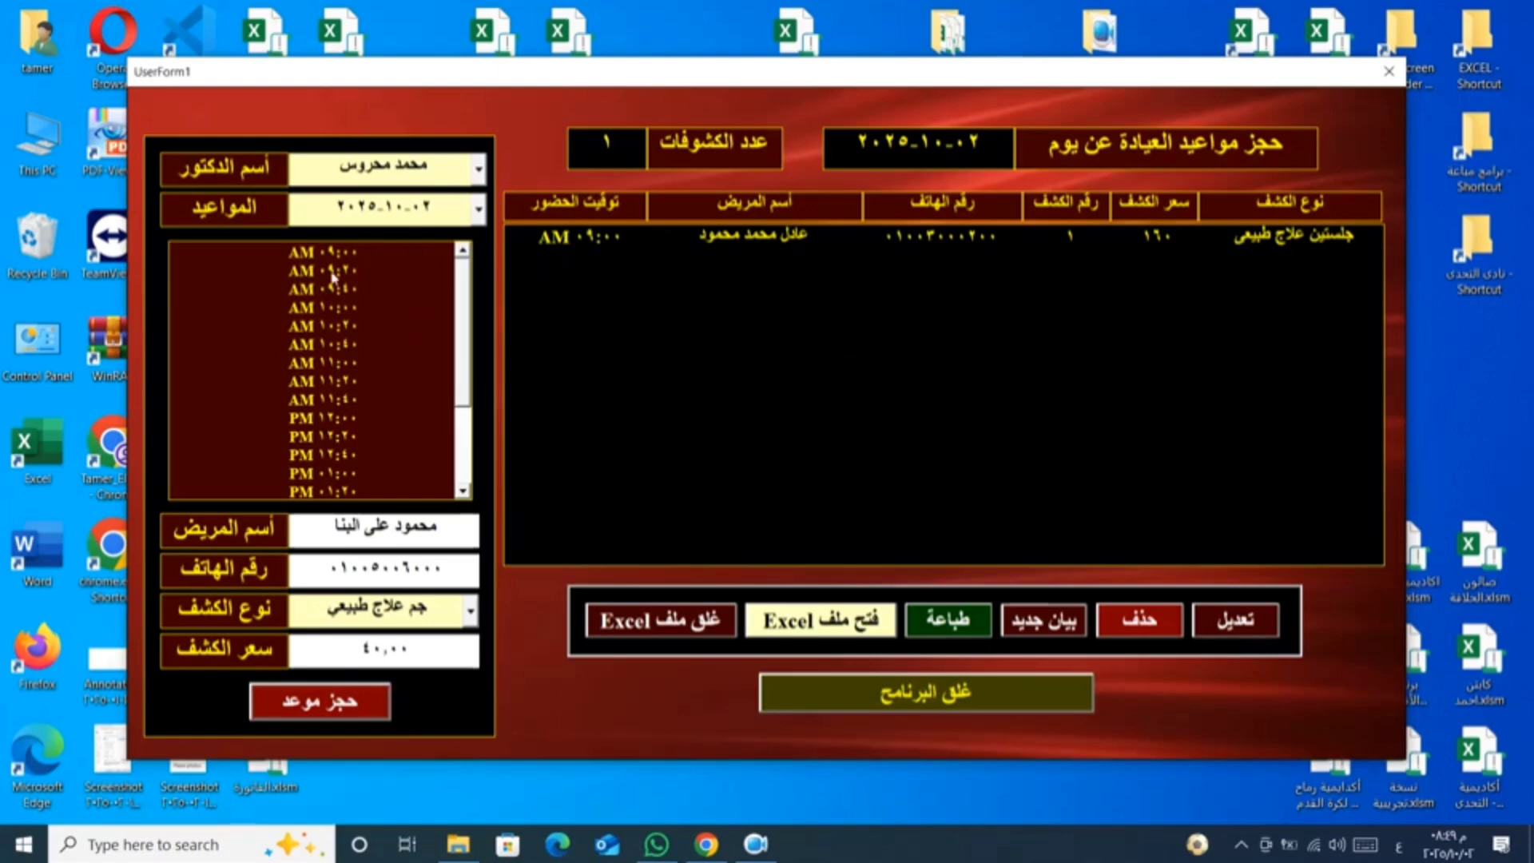
{"action": "left_click", "coordinate": [334, 271]}
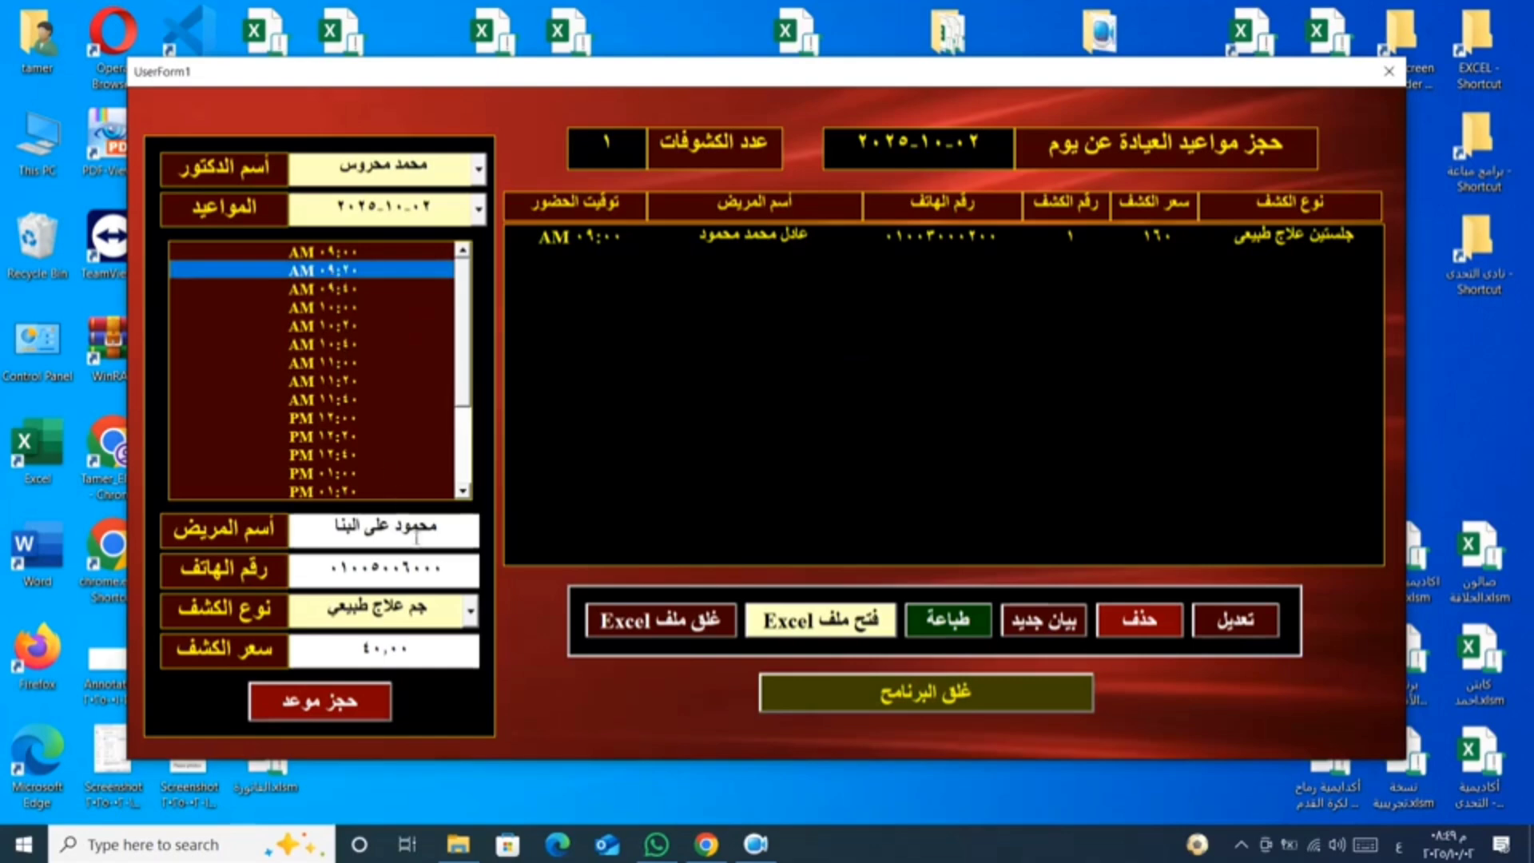
{"action": "left_click", "coordinate": [376, 713]}
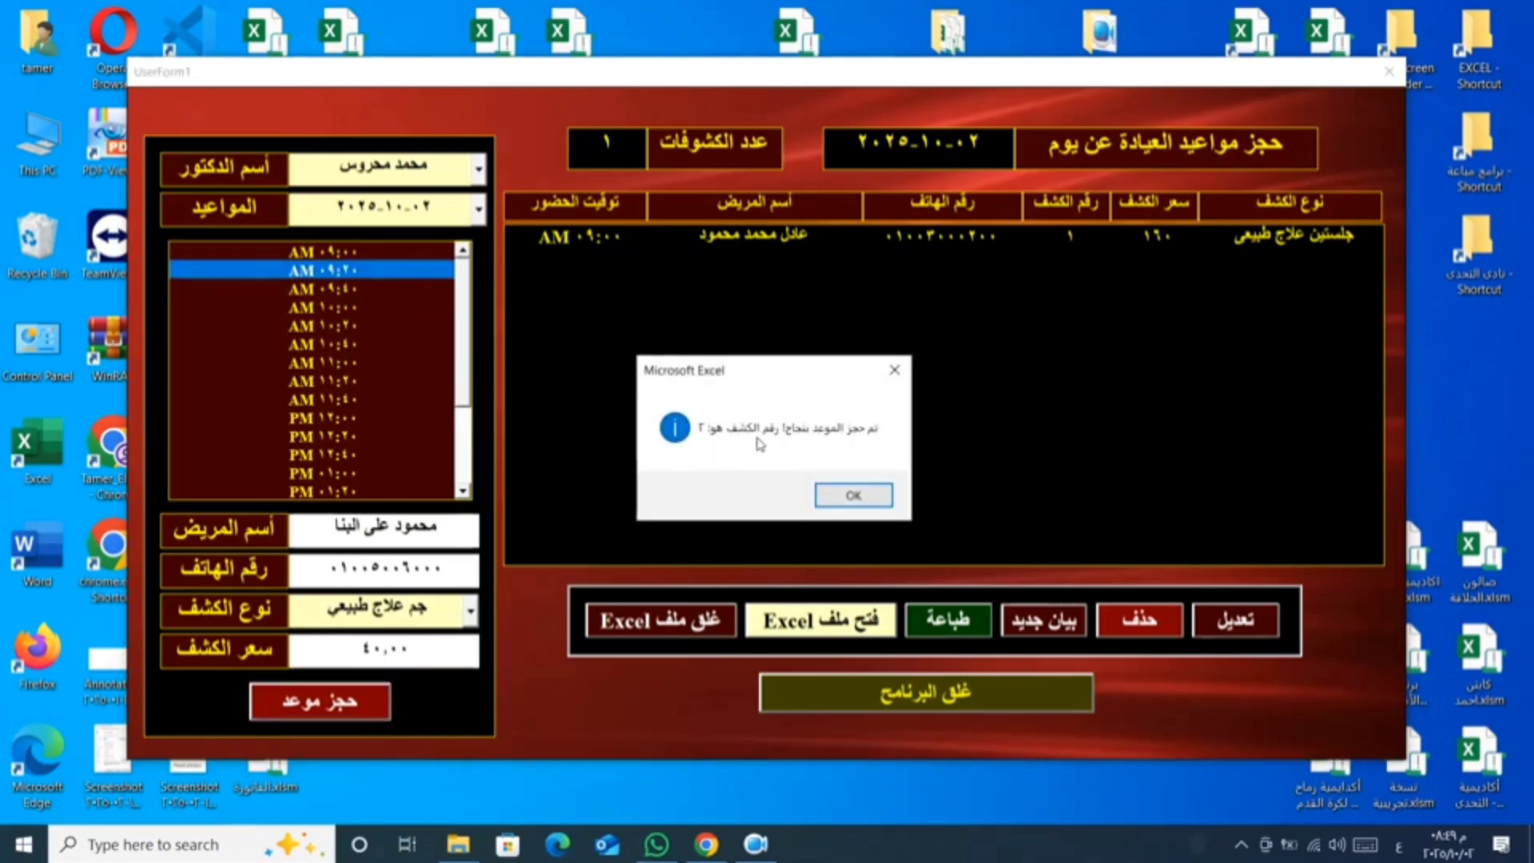
{"action": "left_click", "coordinate": [847, 495]}
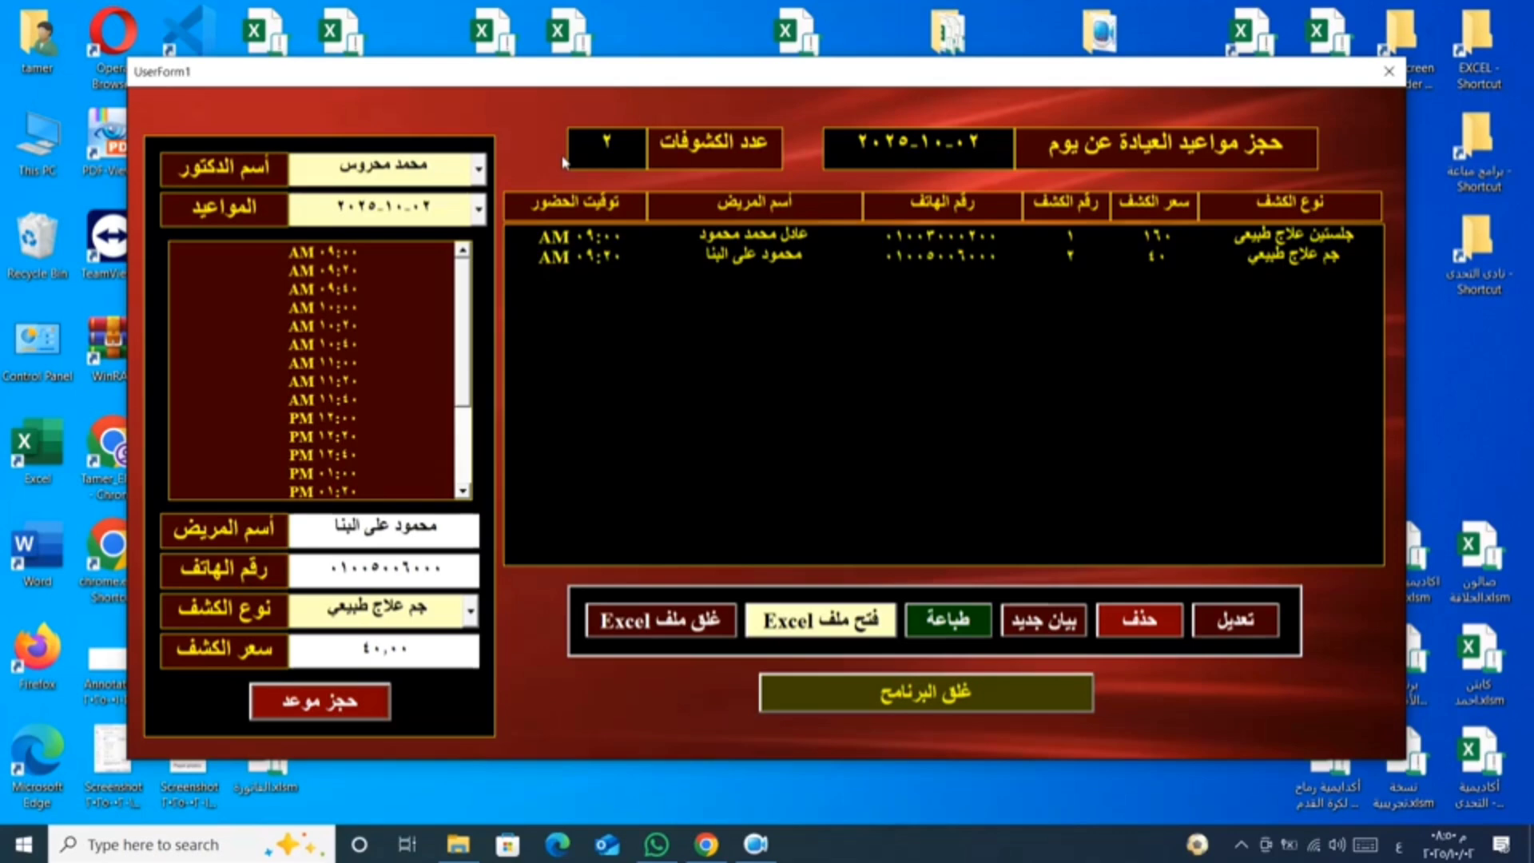
{"action": "left_click", "coordinate": [479, 168]}
{"action": "left_click", "coordinate": [480, 239]}
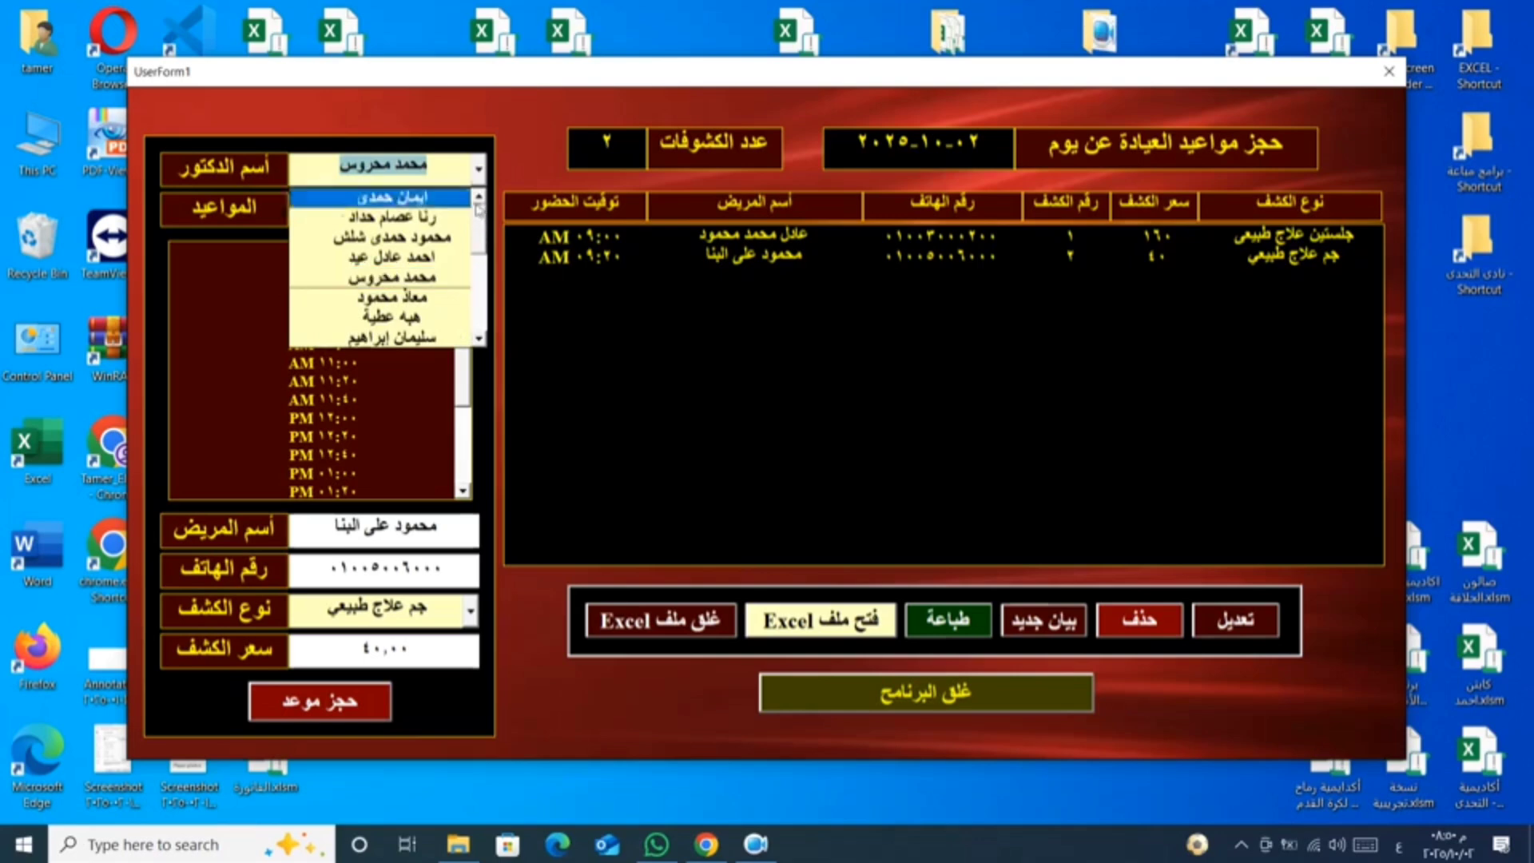
Step: List another doctor's six bookings and load the 10:00 AM علاج طبيعي hame appointment (150.00)
{"action": "left_click", "coordinate": [403, 198]}
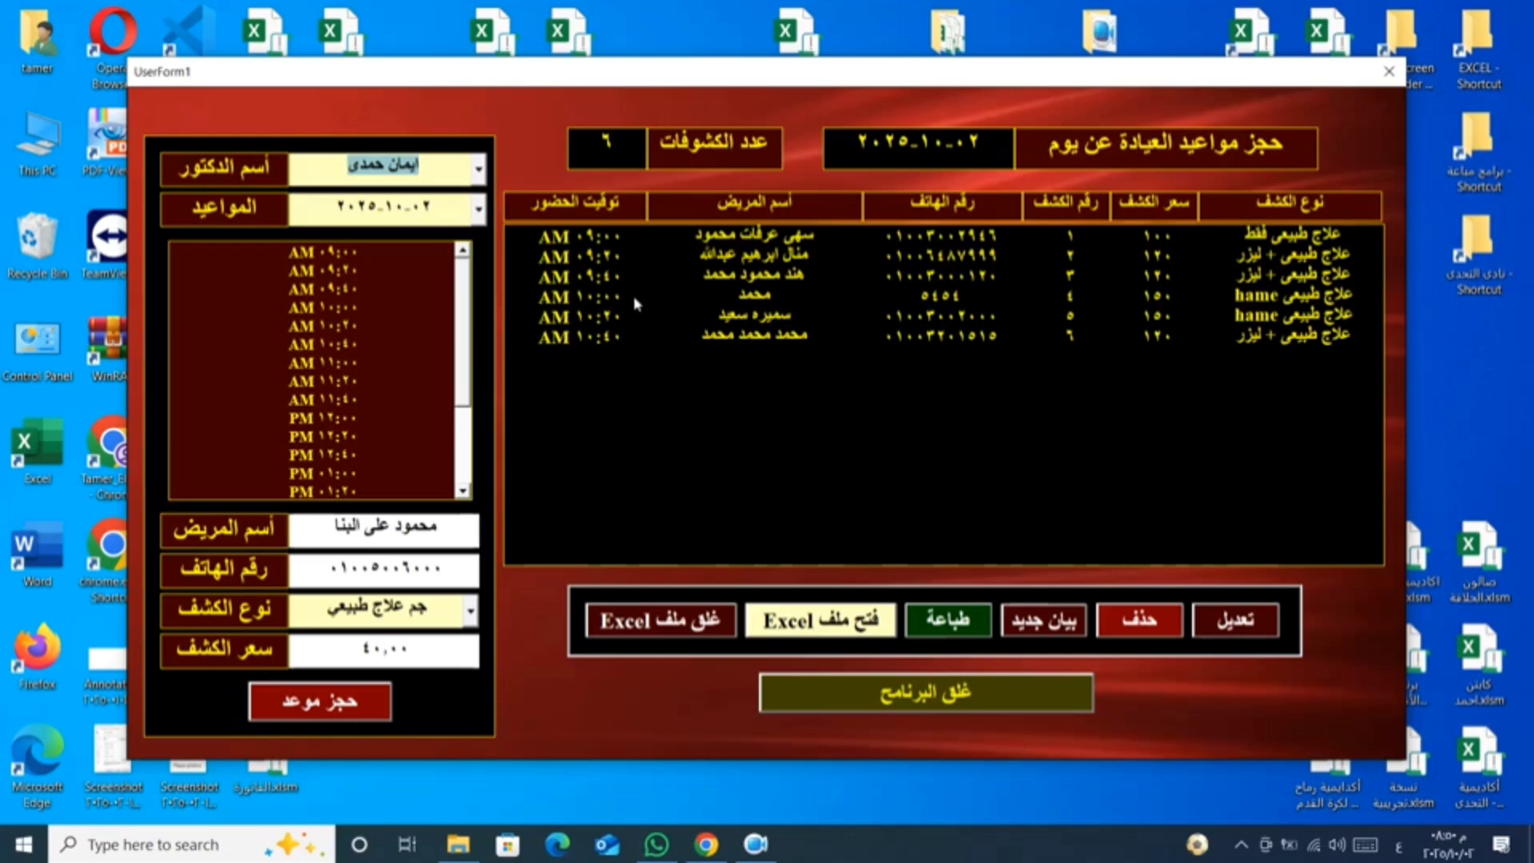
{"action": "left_click", "coordinate": [746, 302]}
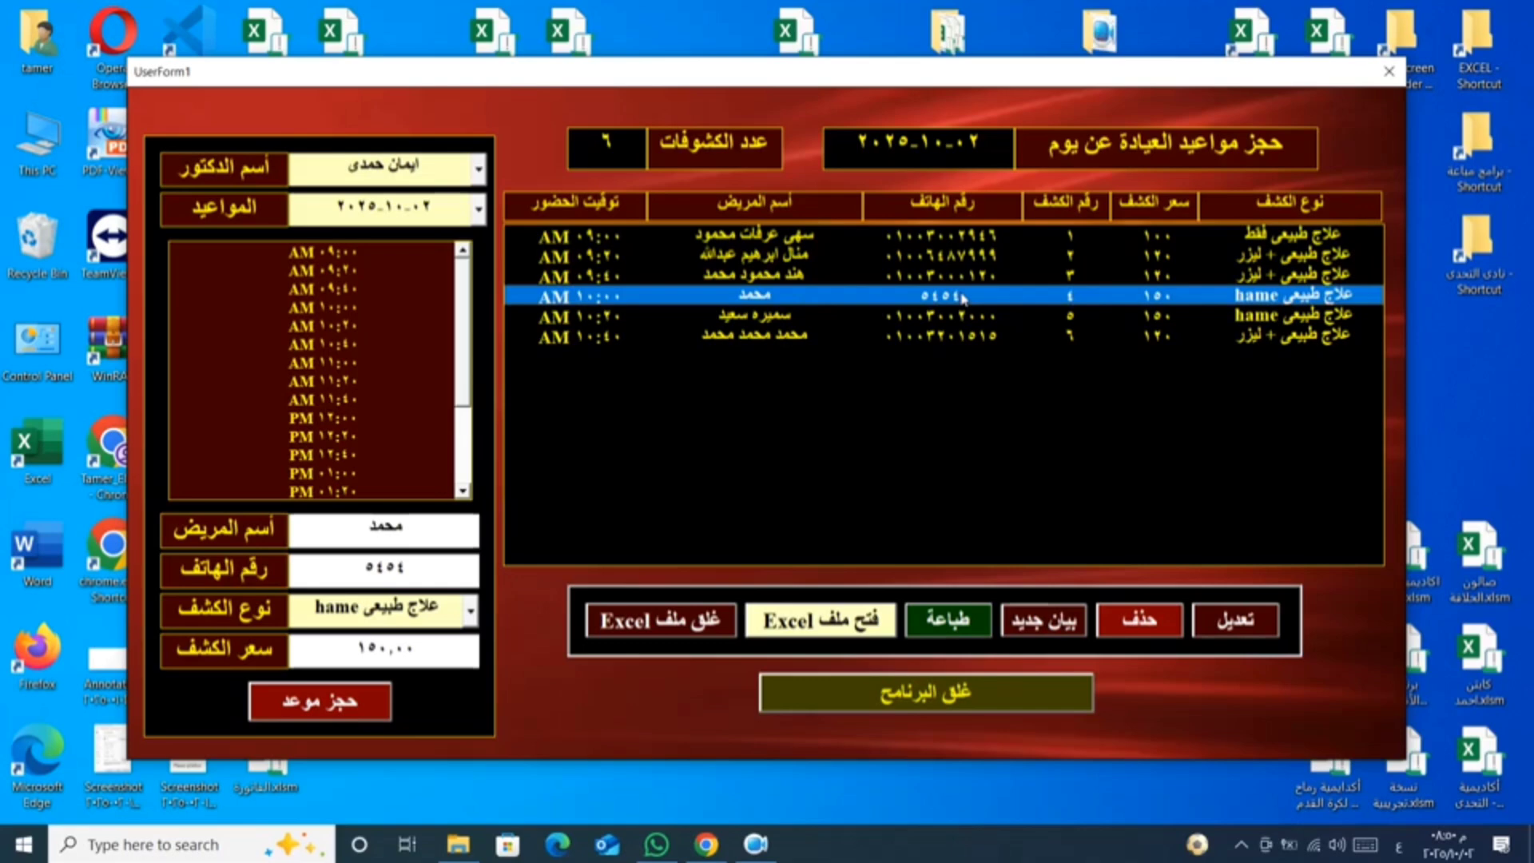
{"action": "left_click", "coordinate": [1088, 323]}
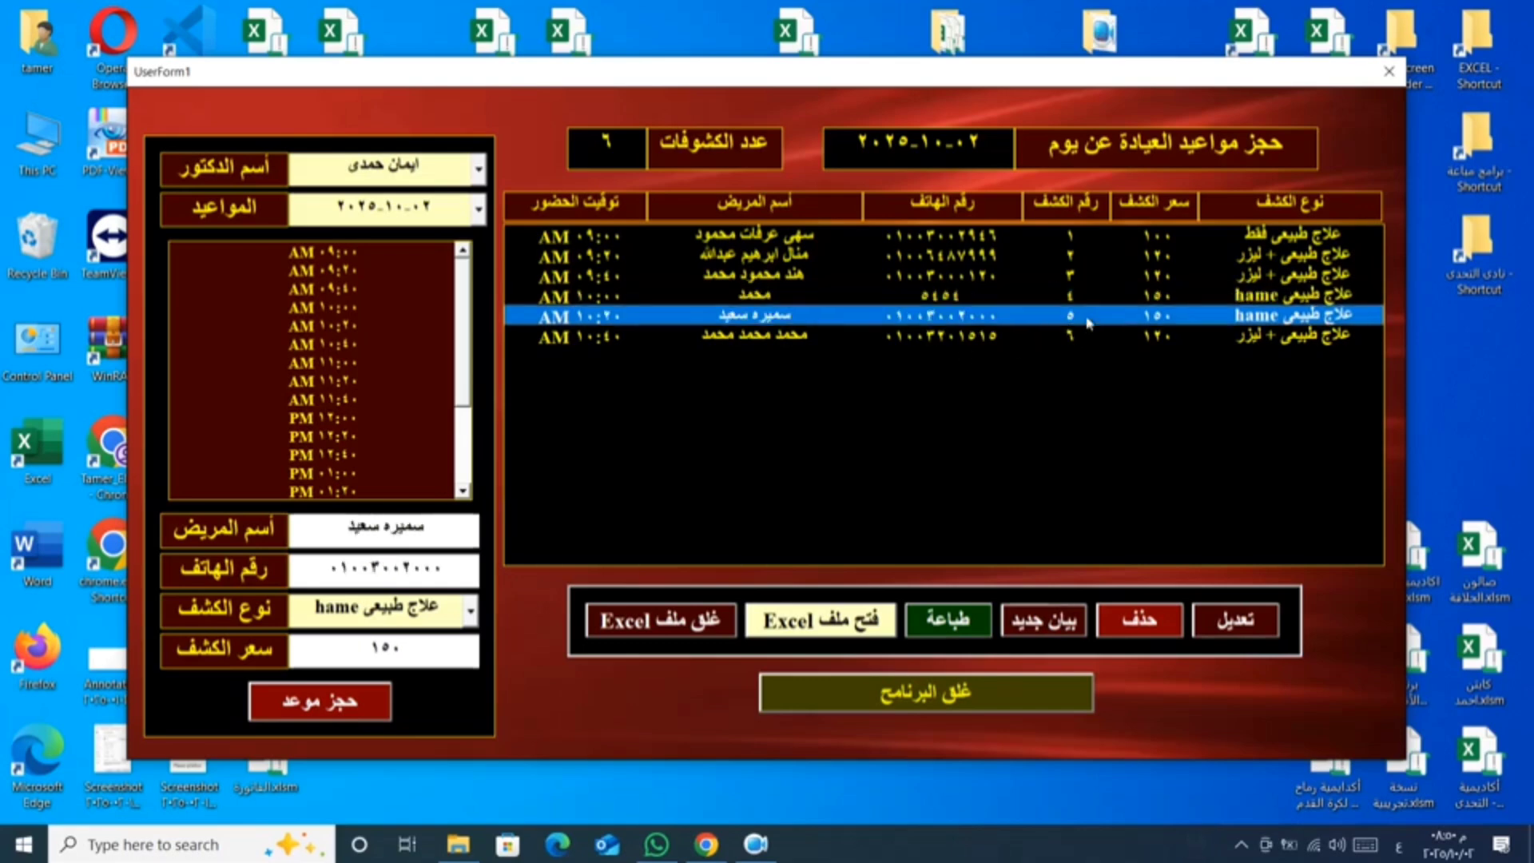
{"action": "left_click", "coordinate": [1003, 337]}
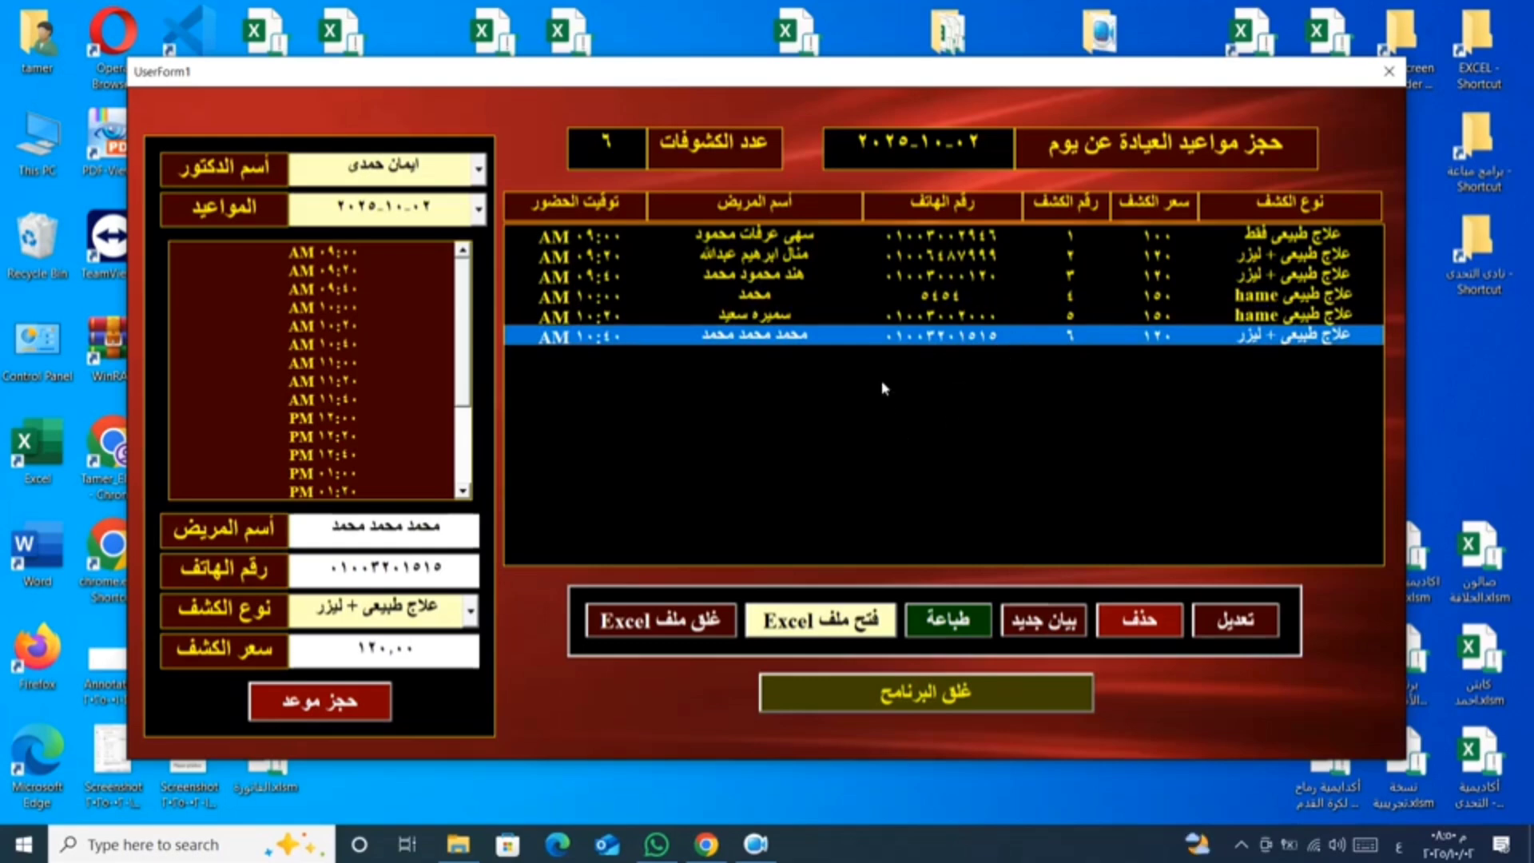
{"action": "left_click", "coordinate": [893, 300]}
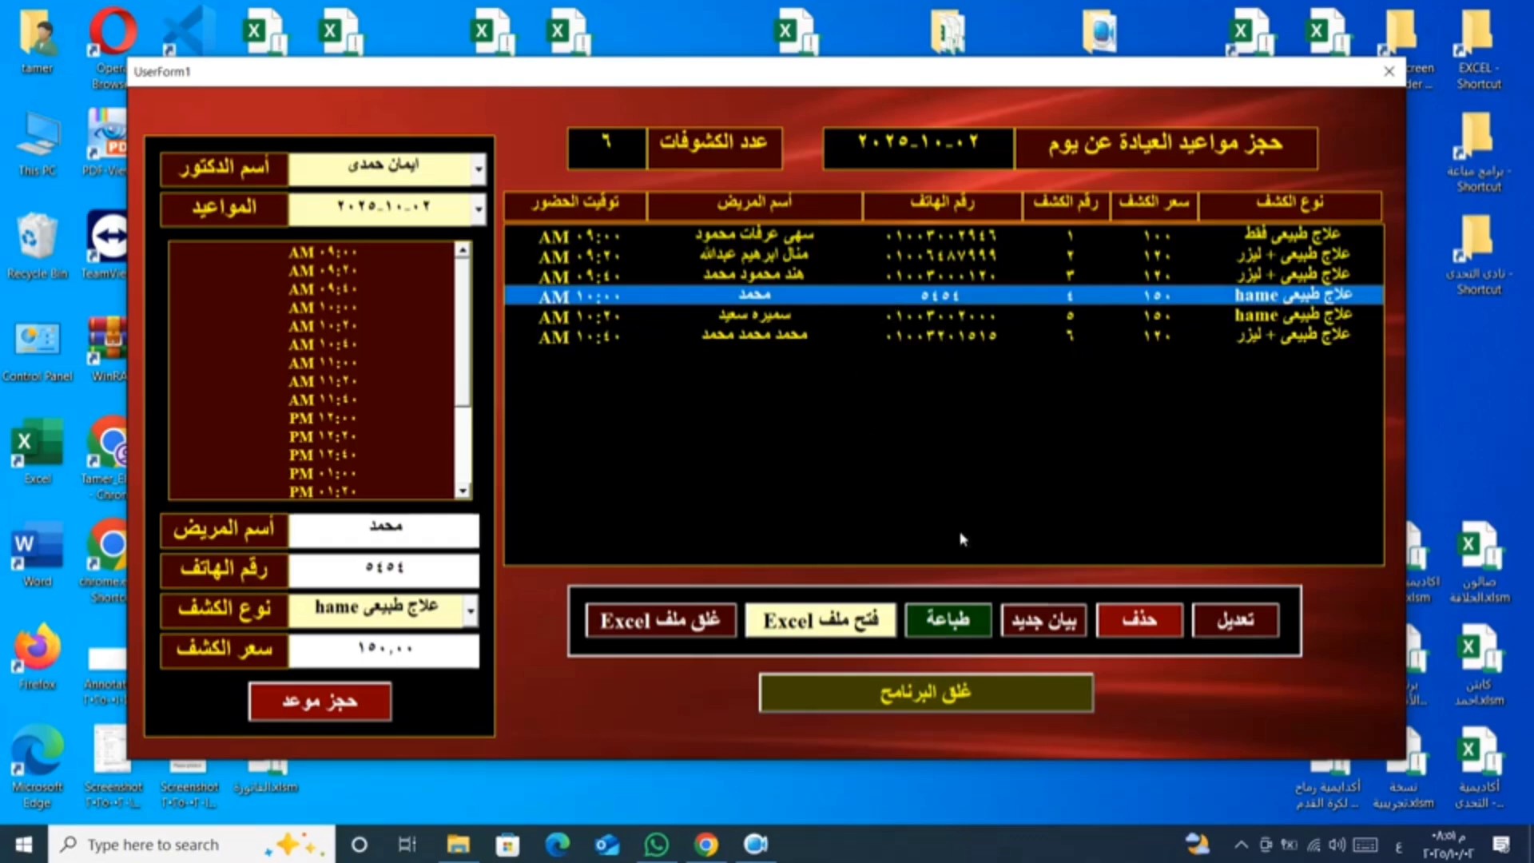
Step: Delete the 10:00 AM علاج طبيعي hame booking, confirming and acknowledging the renumbering messages
{"action": "left_click", "coordinate": [1167, 633]}
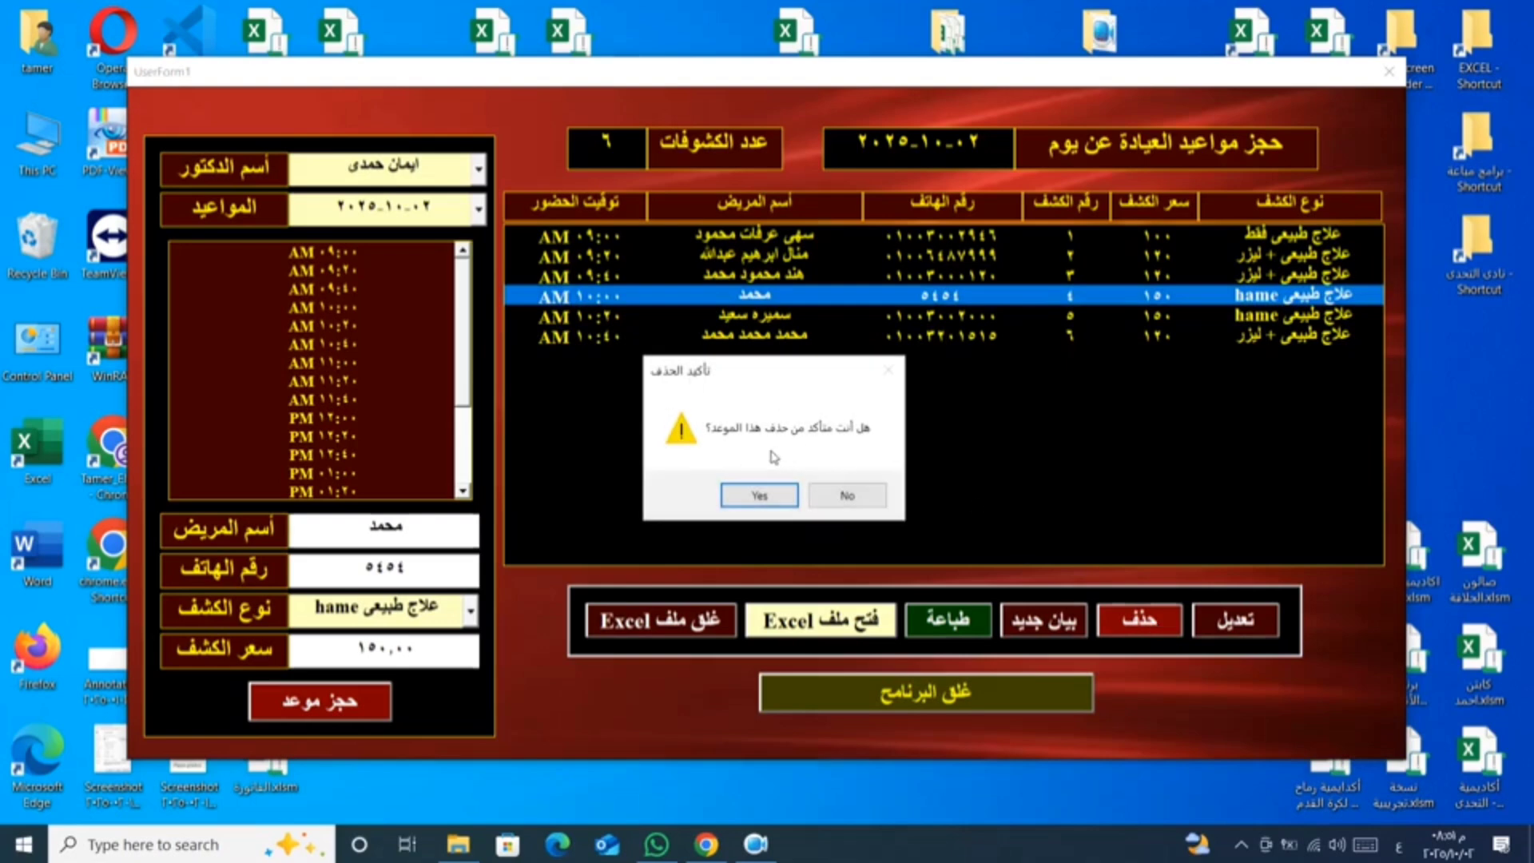
{"action": "left_click", "coordinate": [763, 497]}
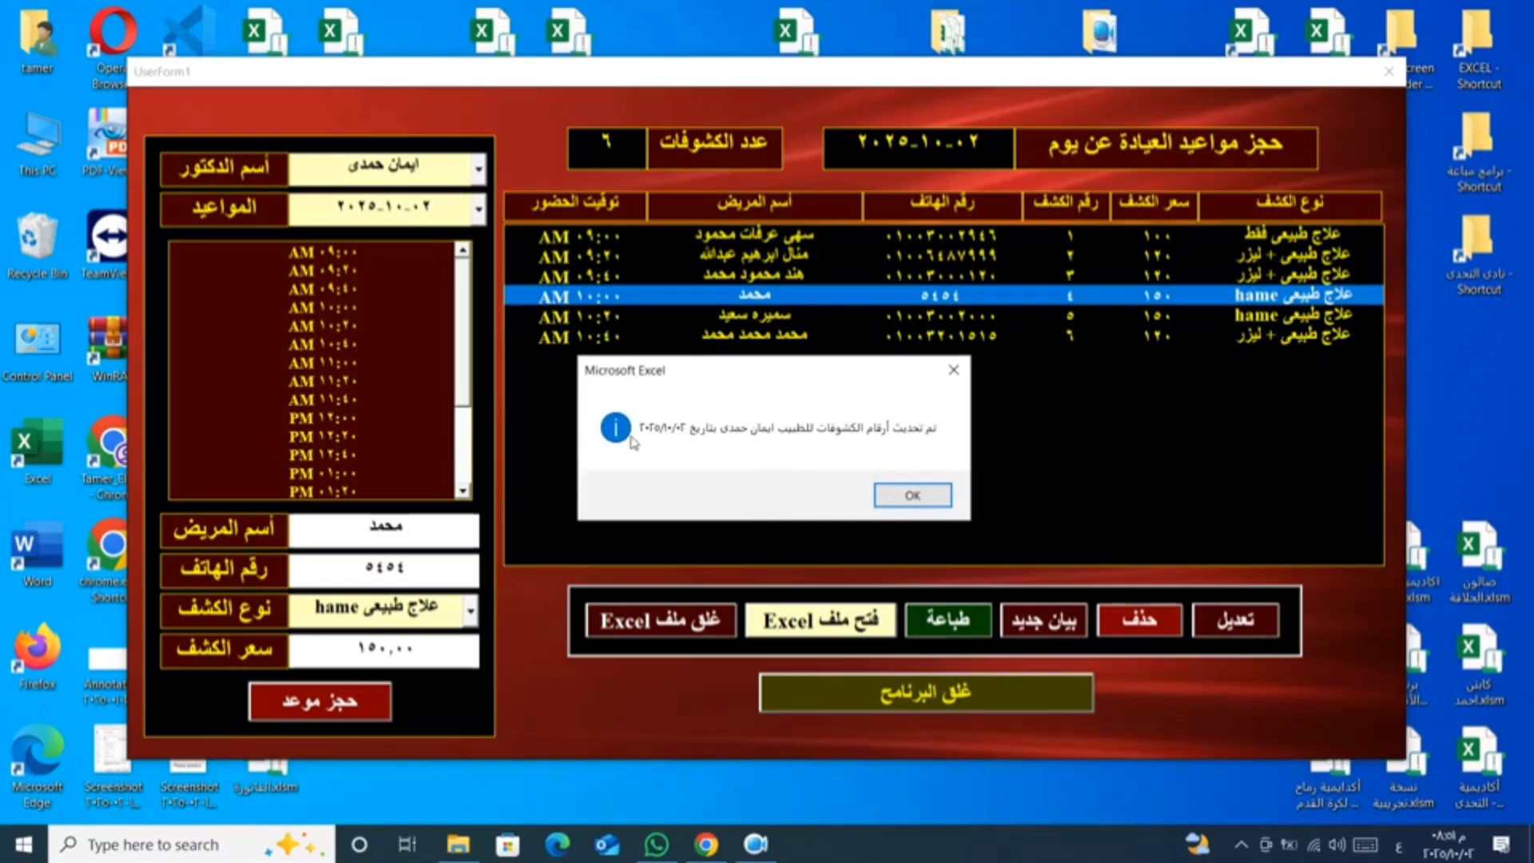
{"action": "left_click", "coordinate": [912, 496]}
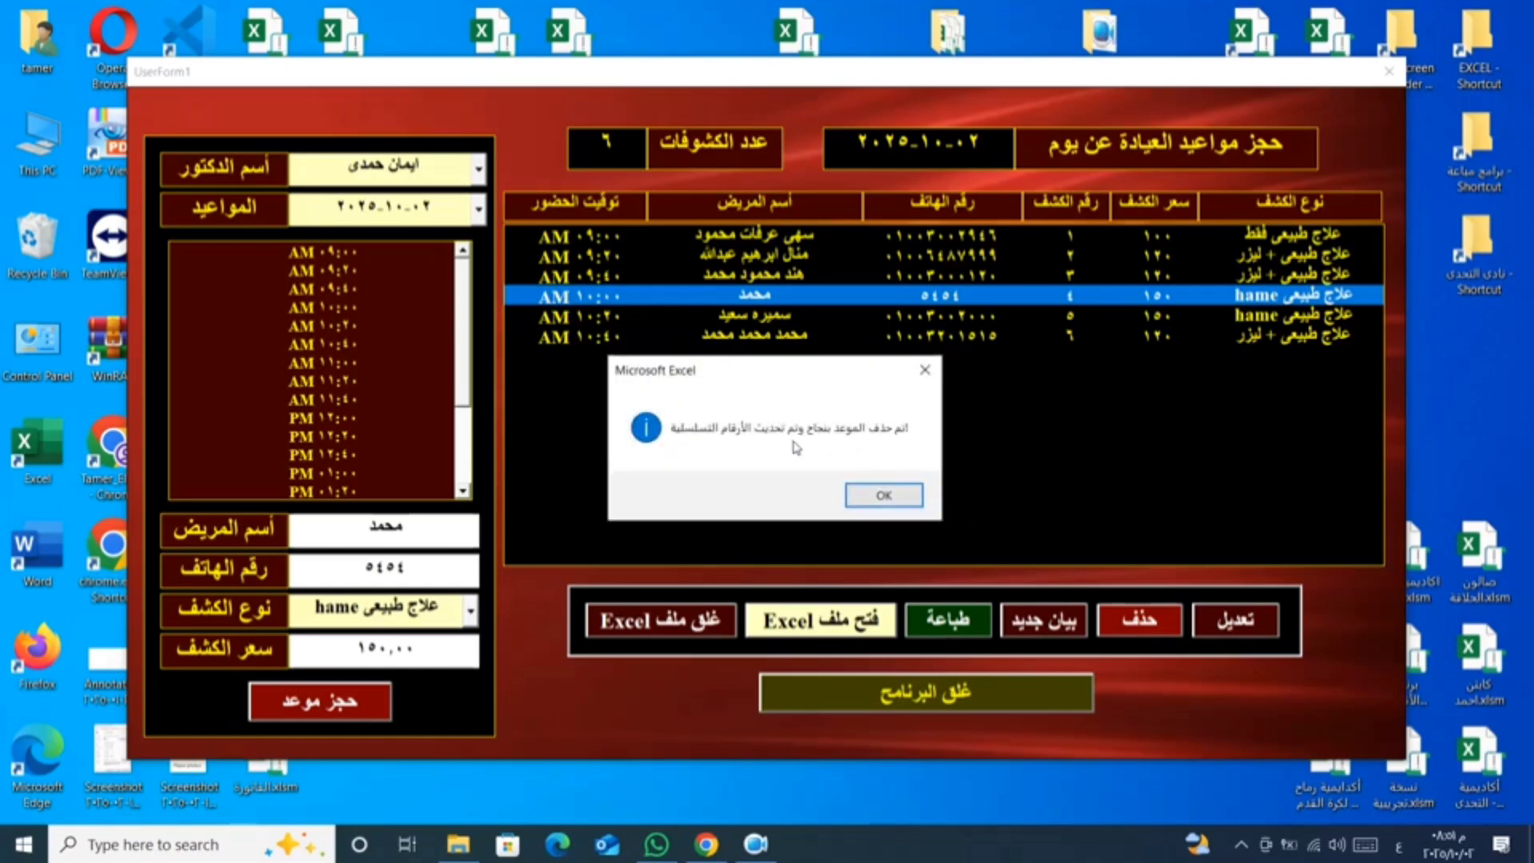
{"action": "left_click", "coordinate": [862, 500]}
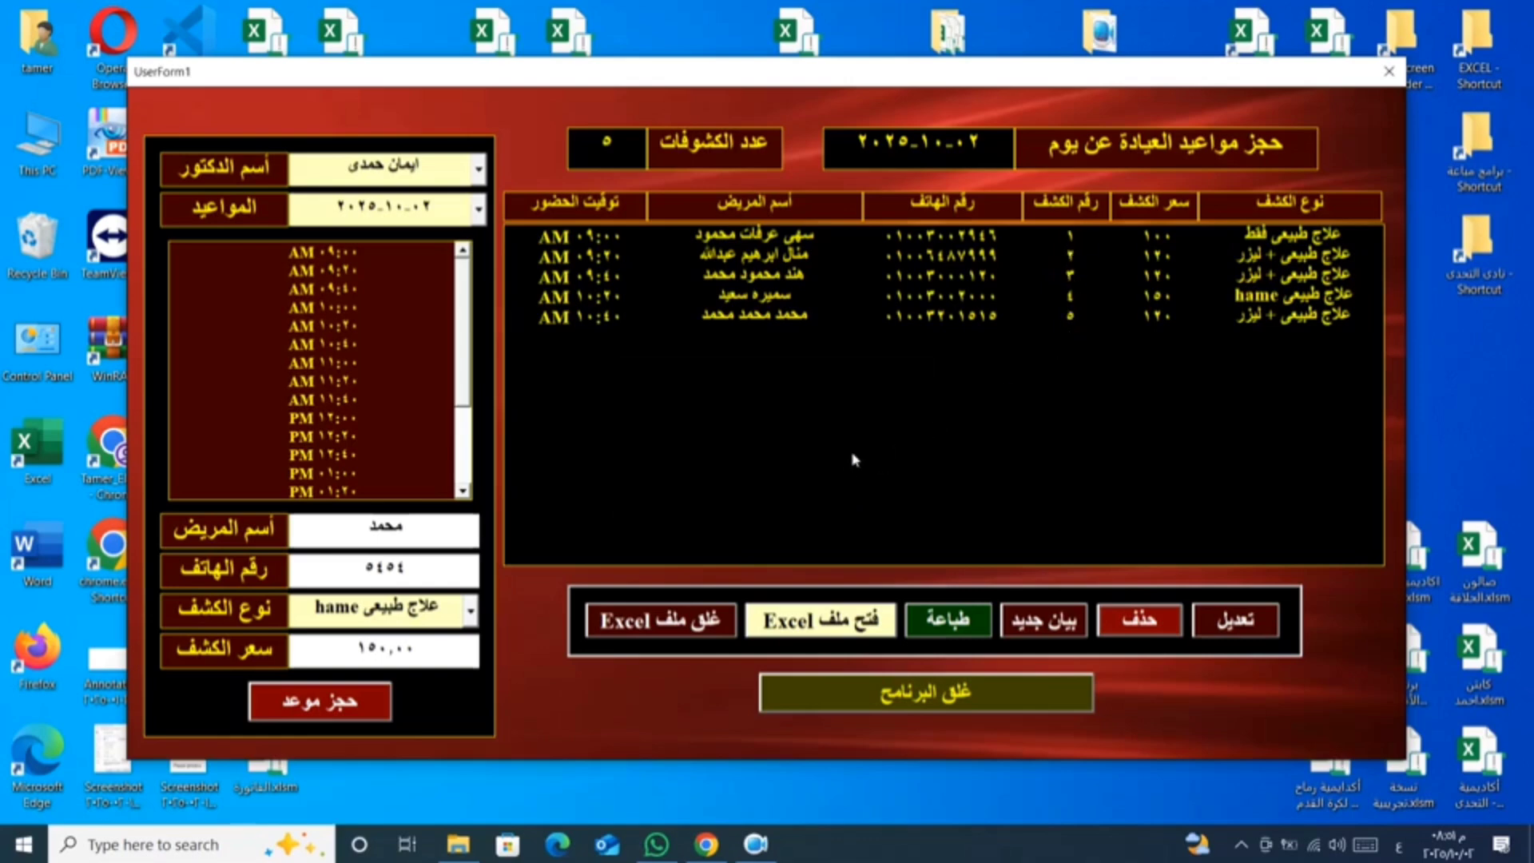
Step: Clear the form and show a different doctor's four appointments, 09:00 to 10:00 AM
{"action": "left_click", "coordinate": [1049, 628]}
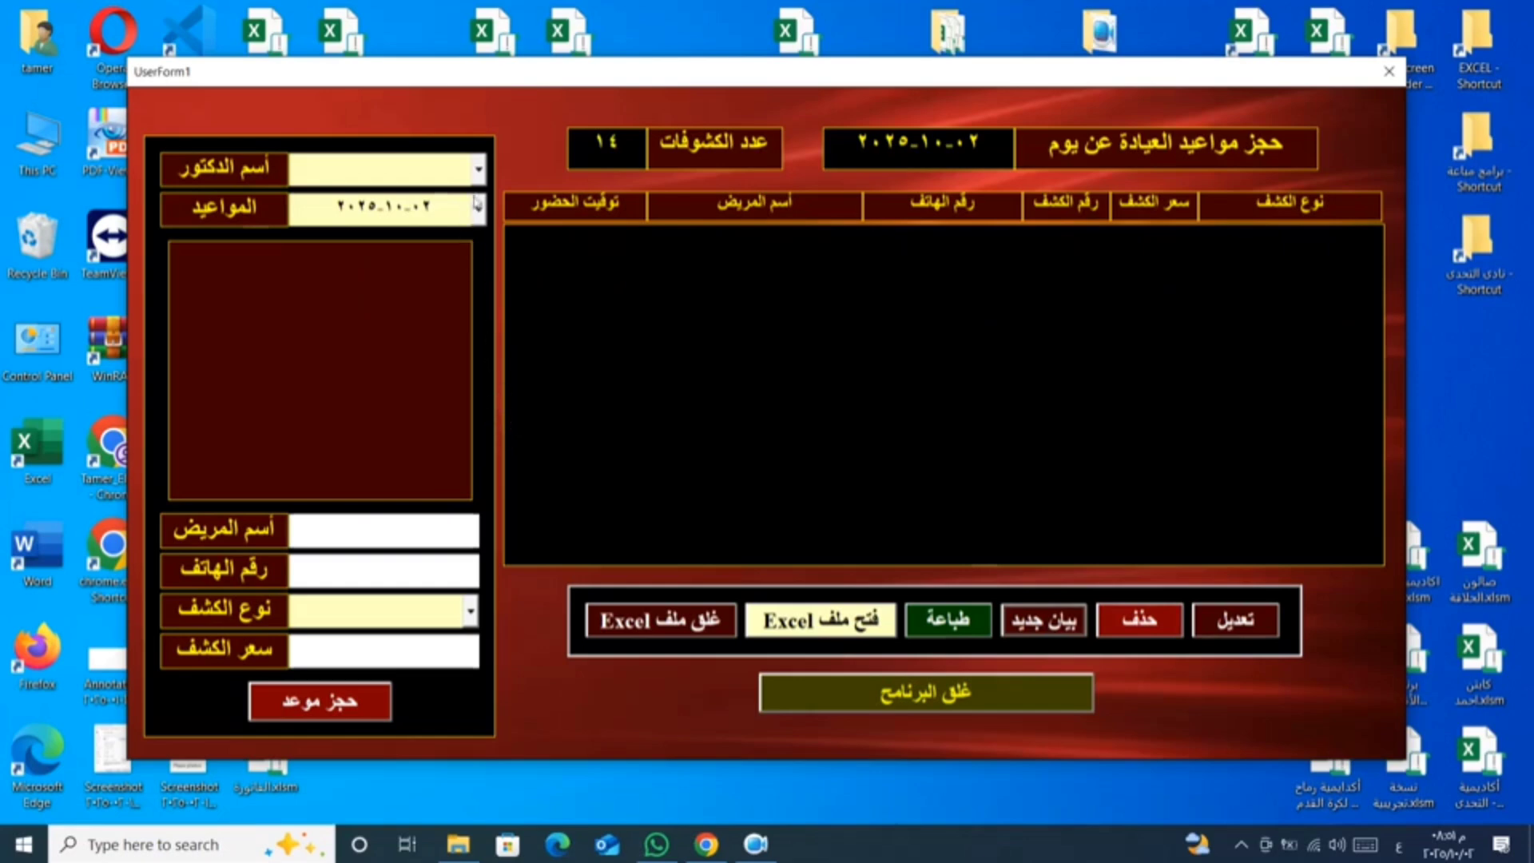
{"action": "left_click", "coordinate": [479, 168]}
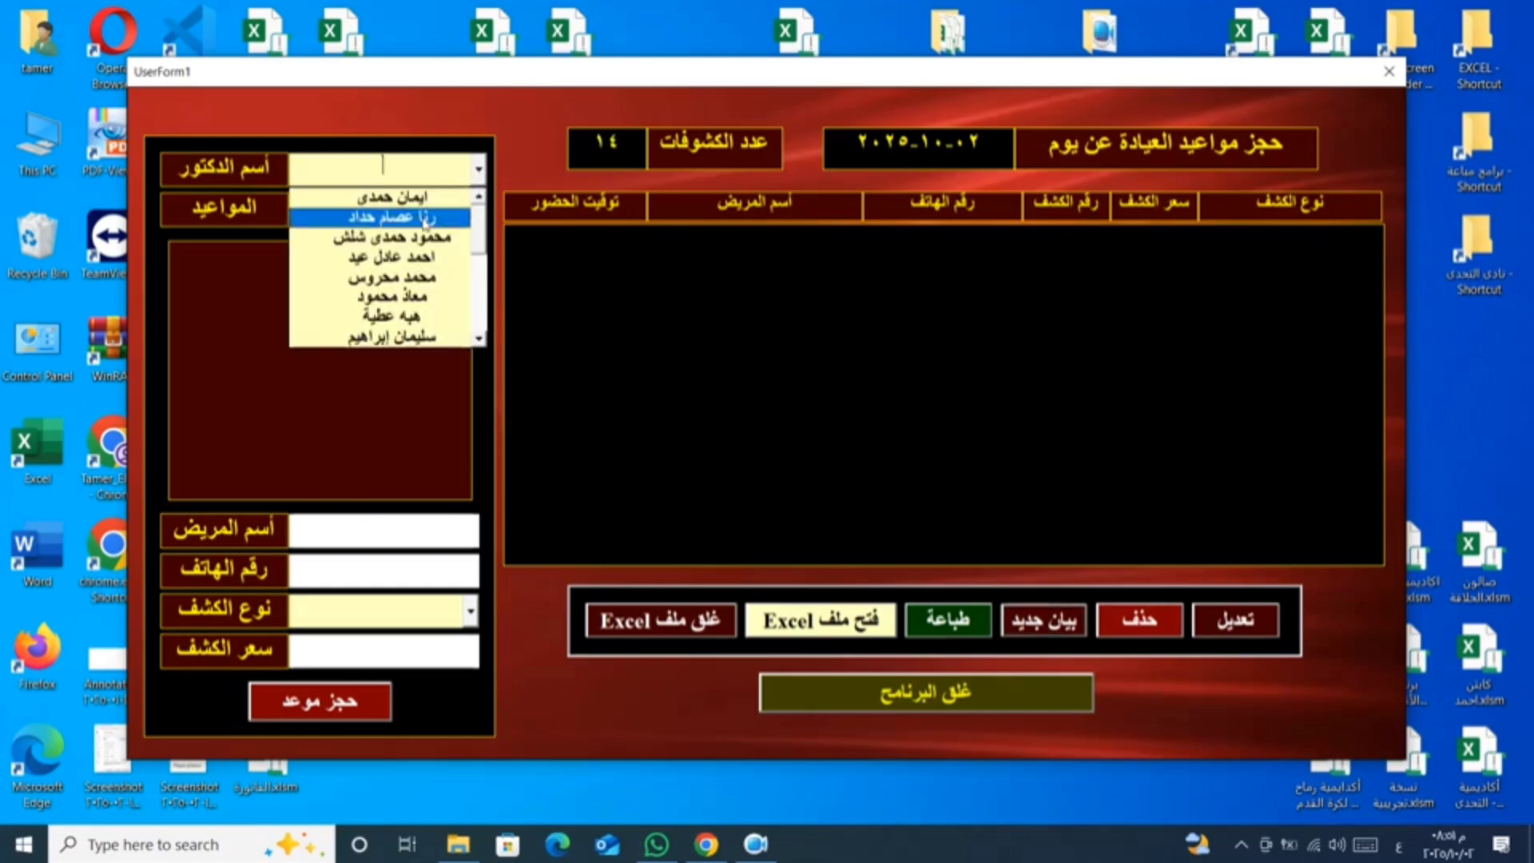
{"action": "left_click", "coordinate": [421, 216]}
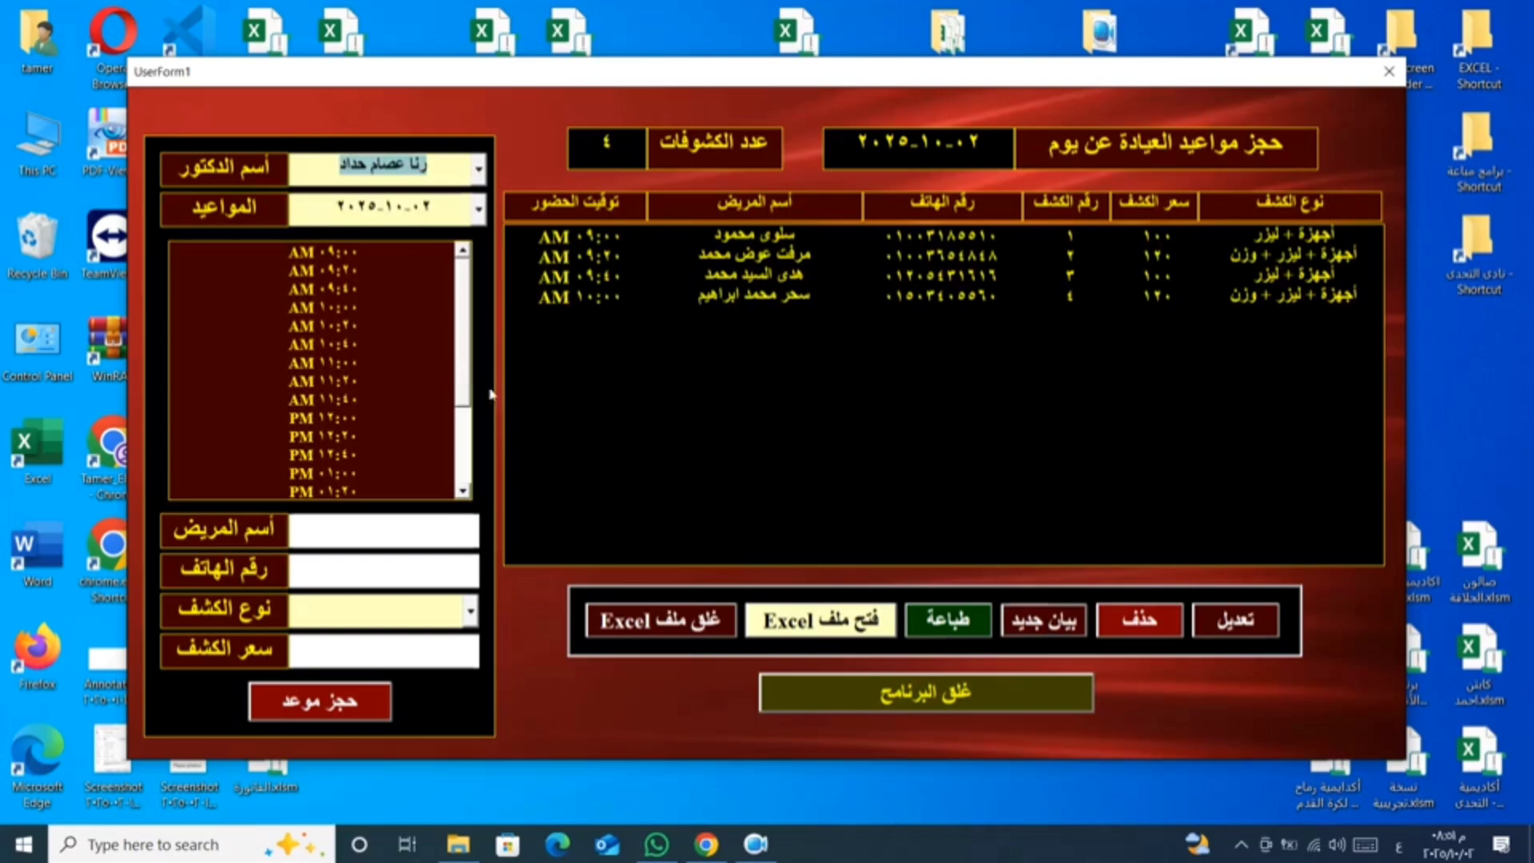
{"action": "left_click", "coordinate": [283, 250]}
{"action": "left_click", "coordinate": [272, 716]}
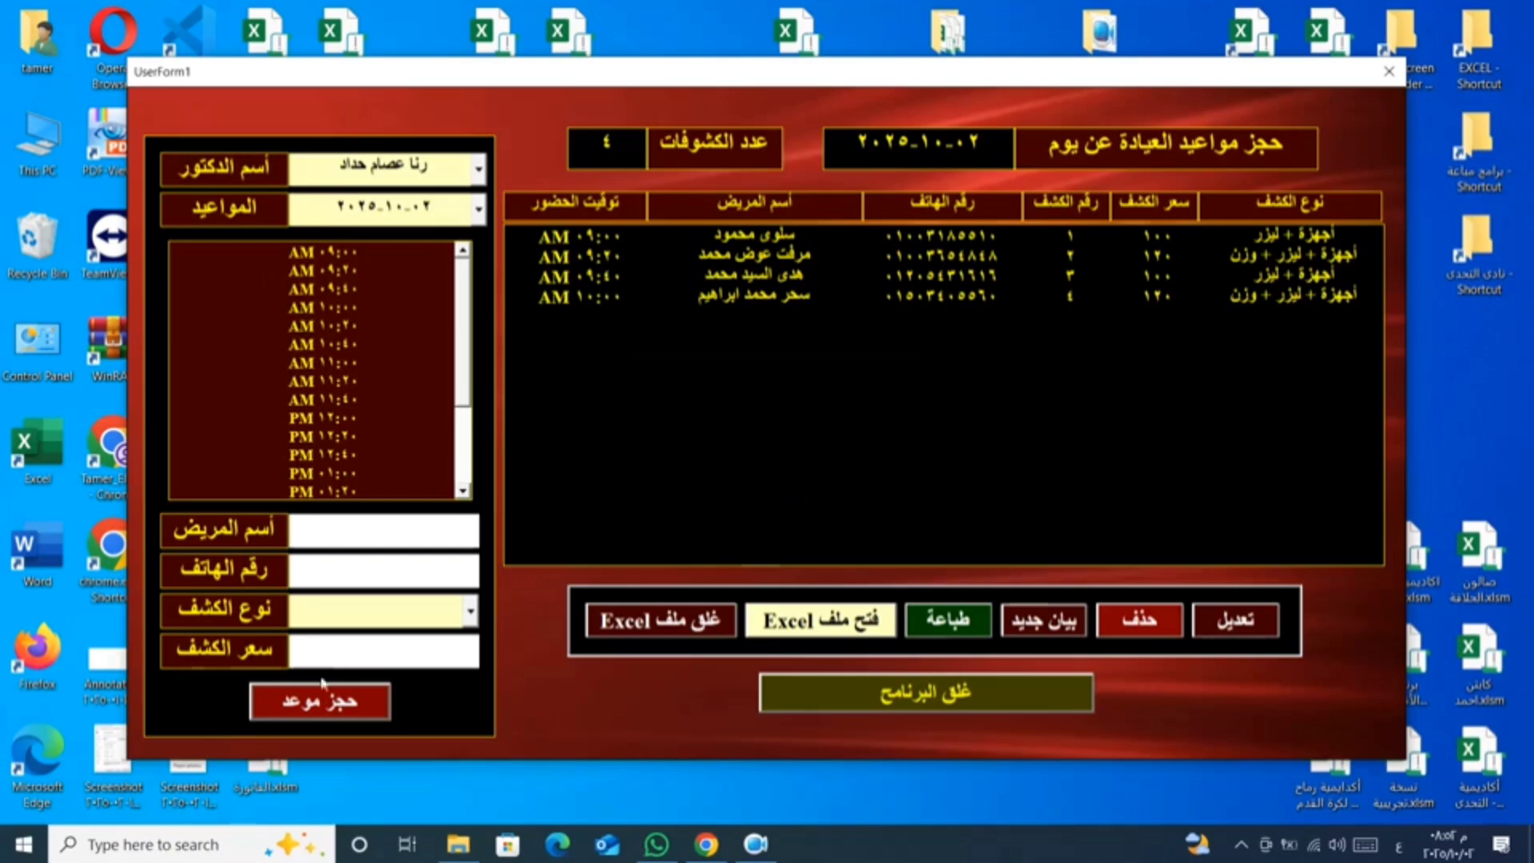
Step: Select the 10:20 AM slot, dismissing the missing-time and missing-data errors
{"action": "left_click", "coordinate": [339, 707]}
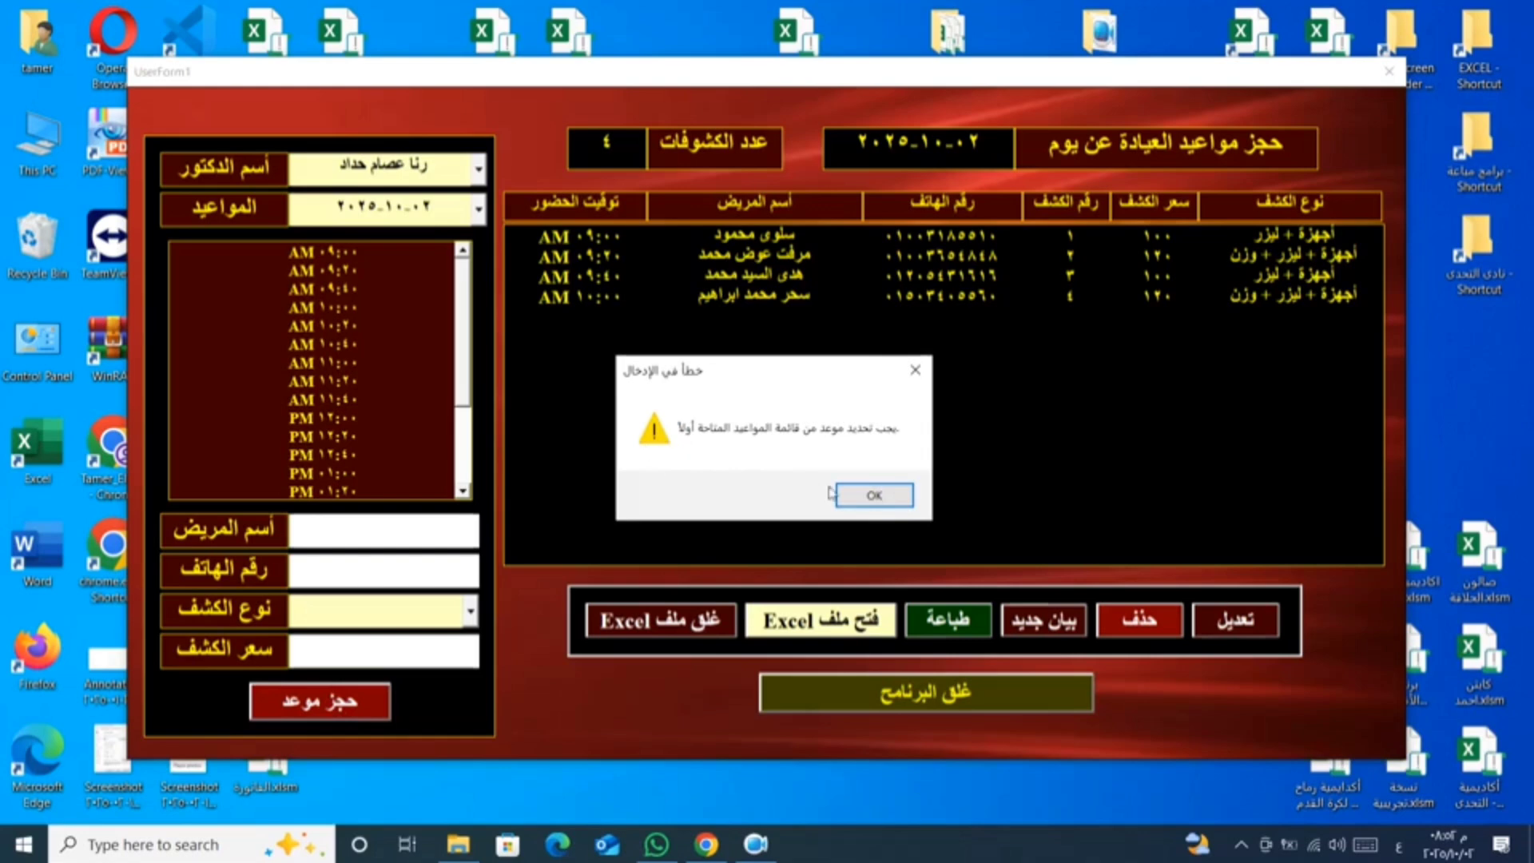
{"action": "left_click", "coordinate": [869, 494]}
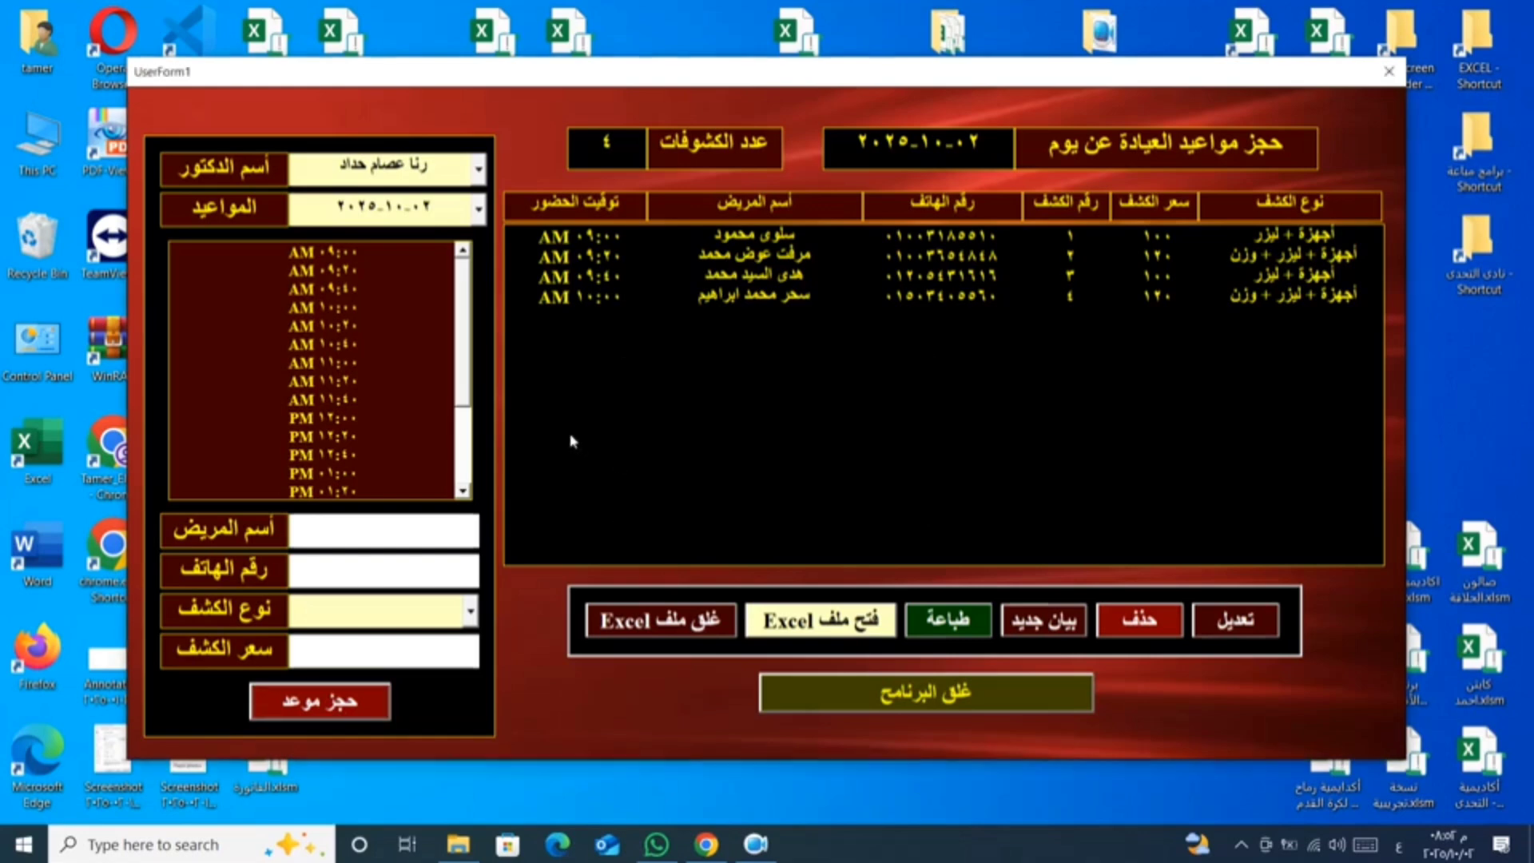
{"action": "left_click", "coordinate": [338, 328]}
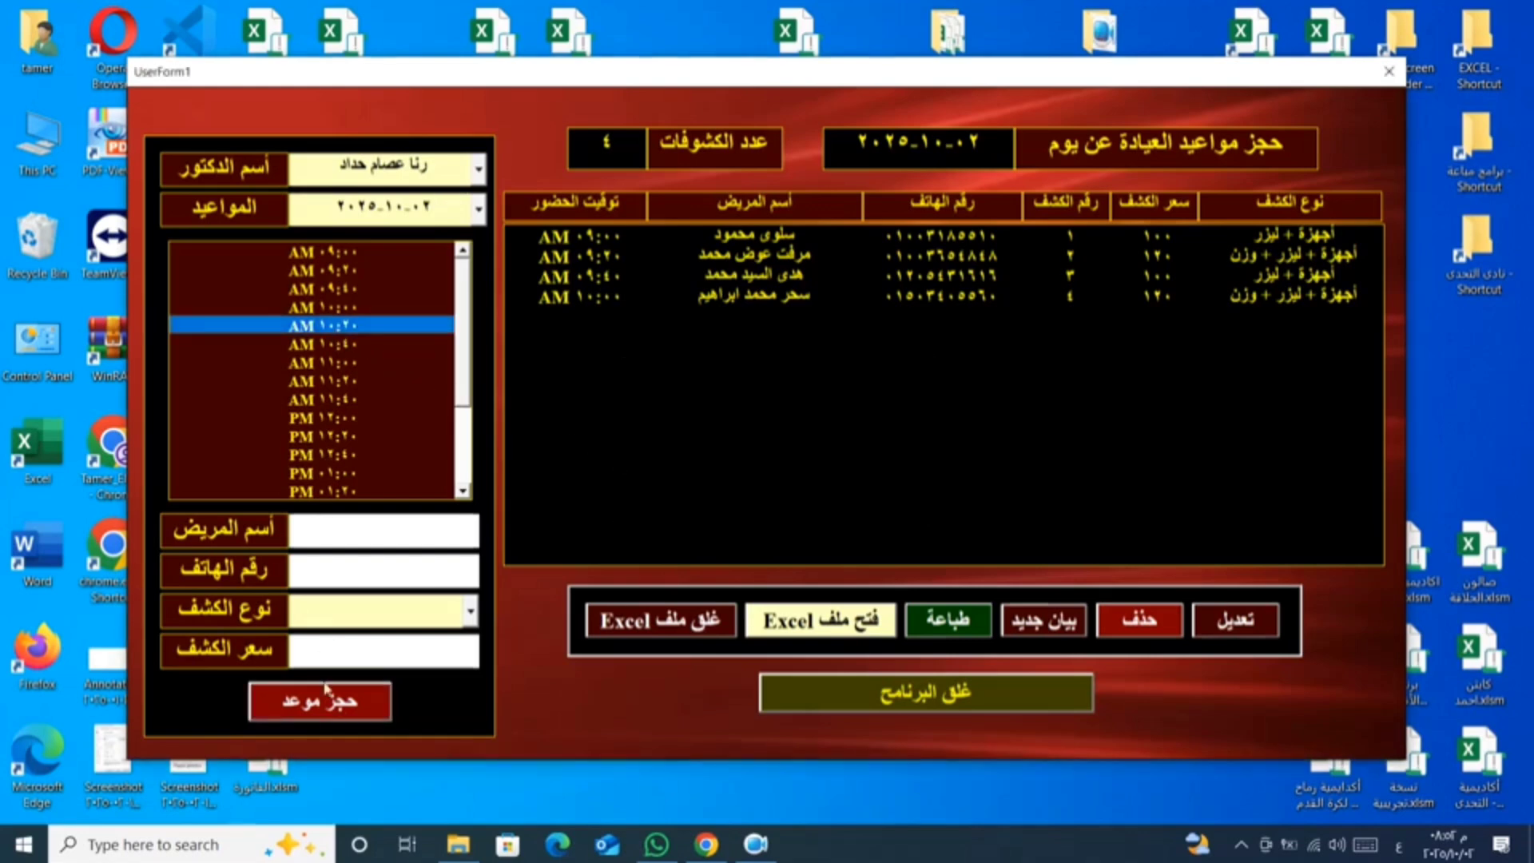
{"action": "left_click", "coordinate": [323, 722]}
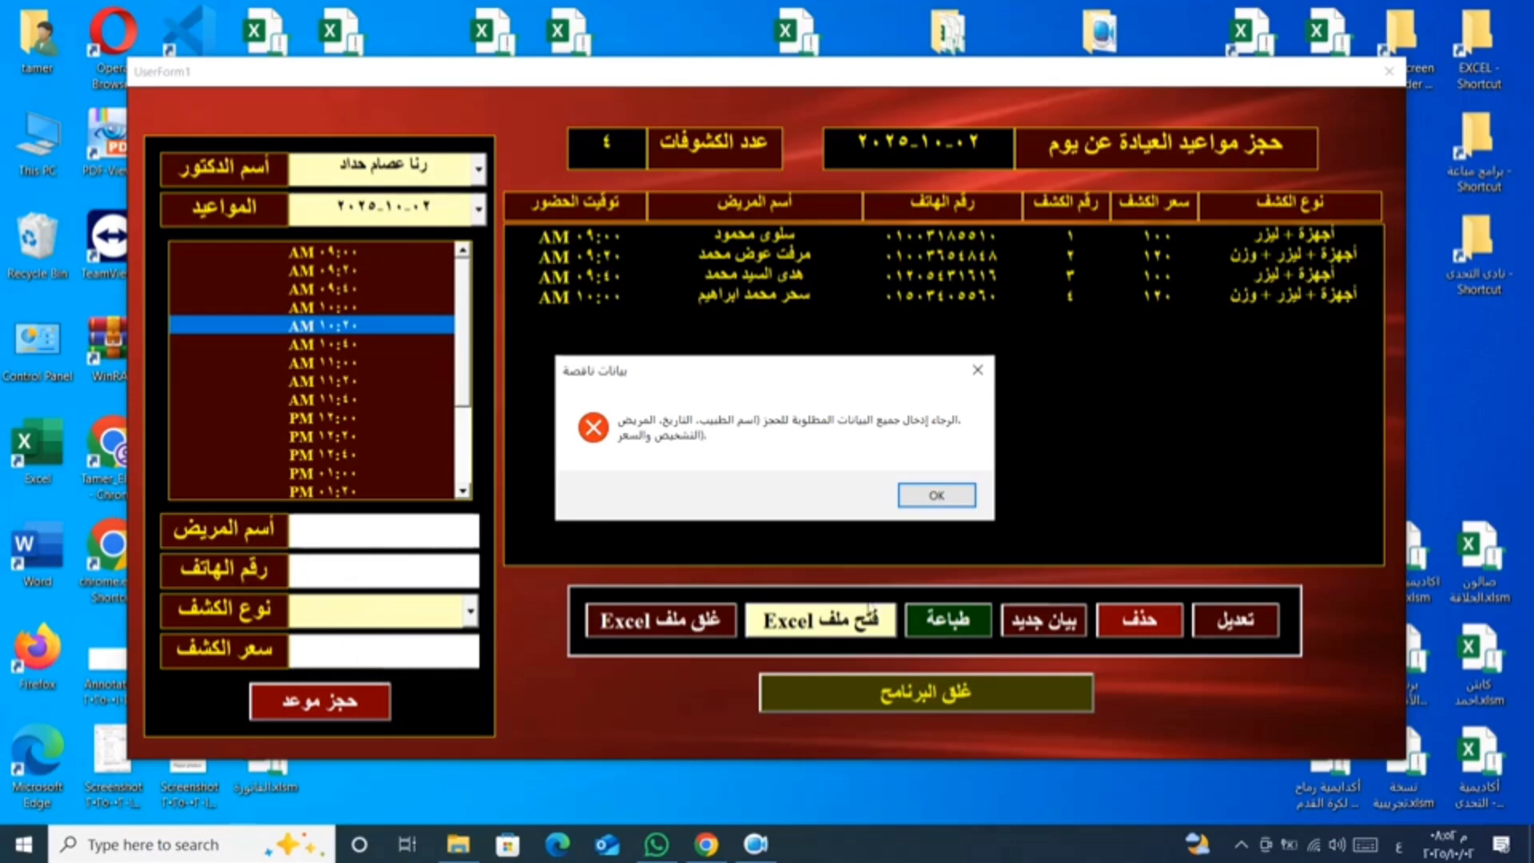
{"action": "left_click", "coordinate": [932, 497]}
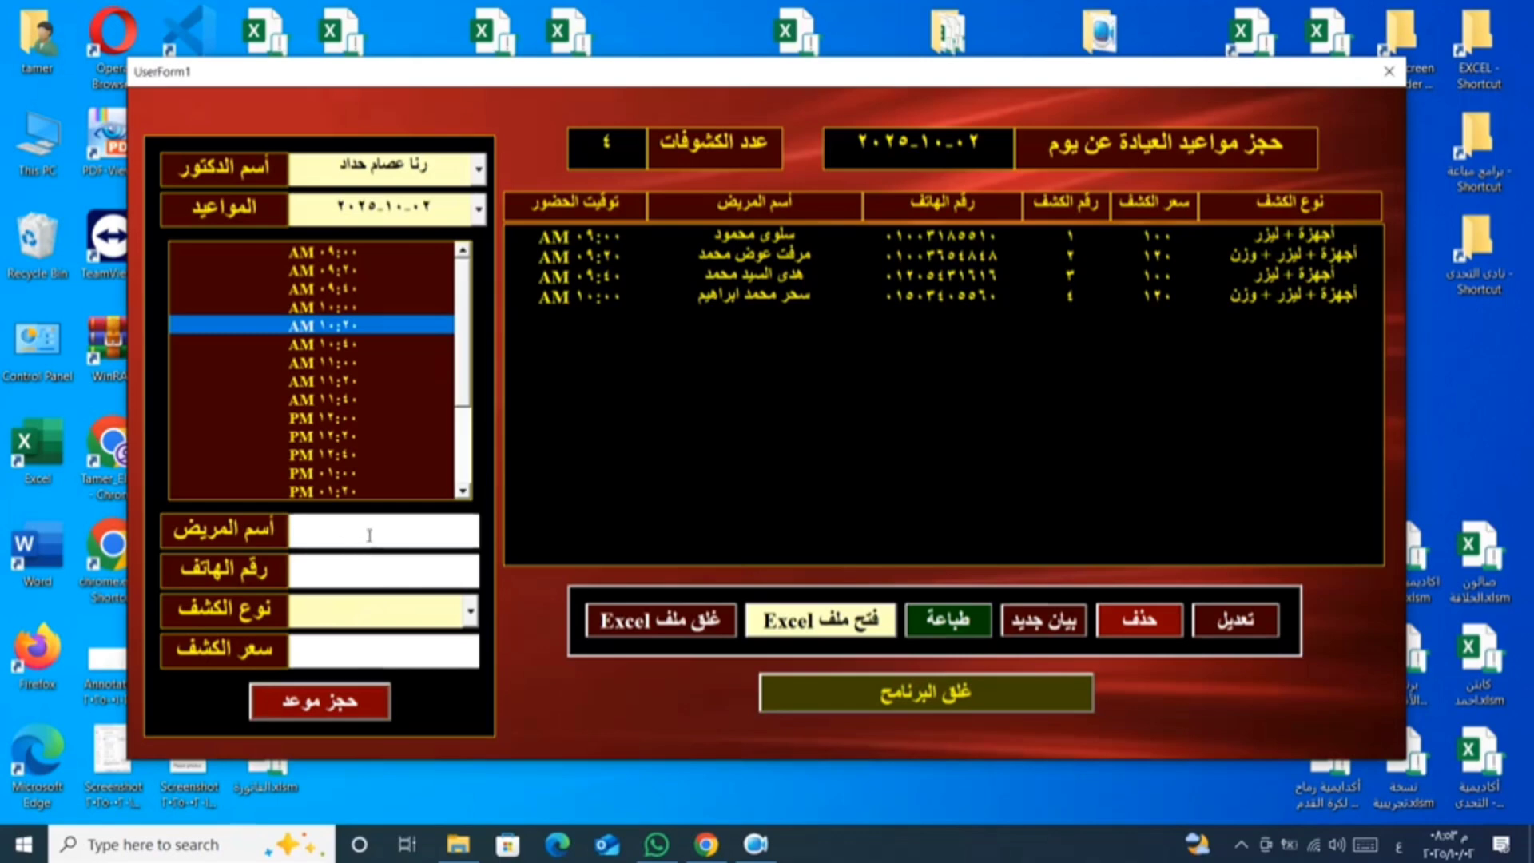
Step: Enter the patient's name and phone and book 10:20 AM علاج طبيعي فقط for 100 as the fifth appointment
{"action": "left_click", "coordinate": [369, 534]}
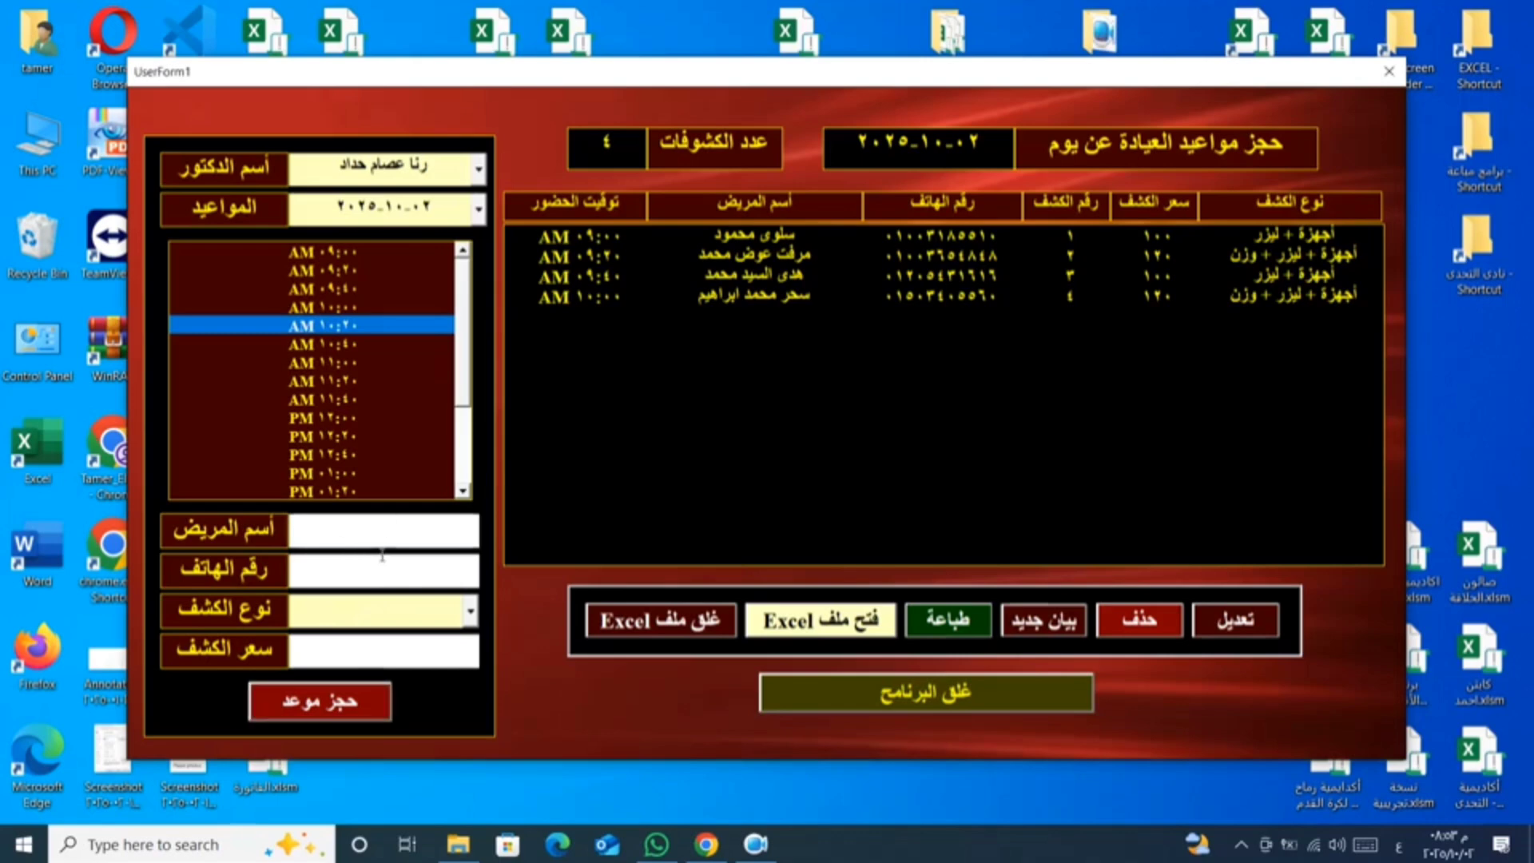
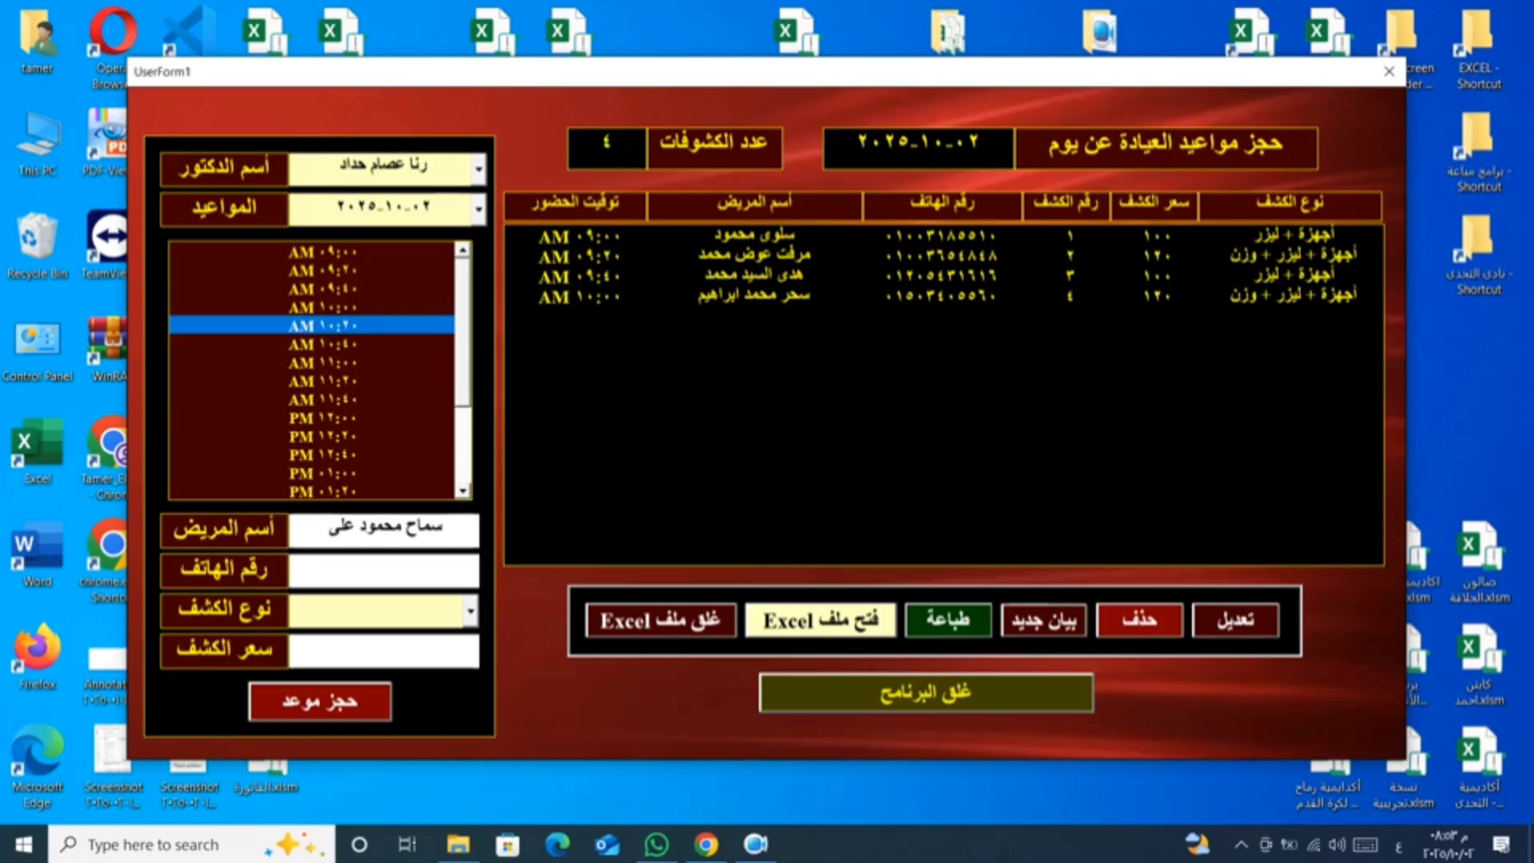
{"action": "left_click", "coordinate": [470, 611]}
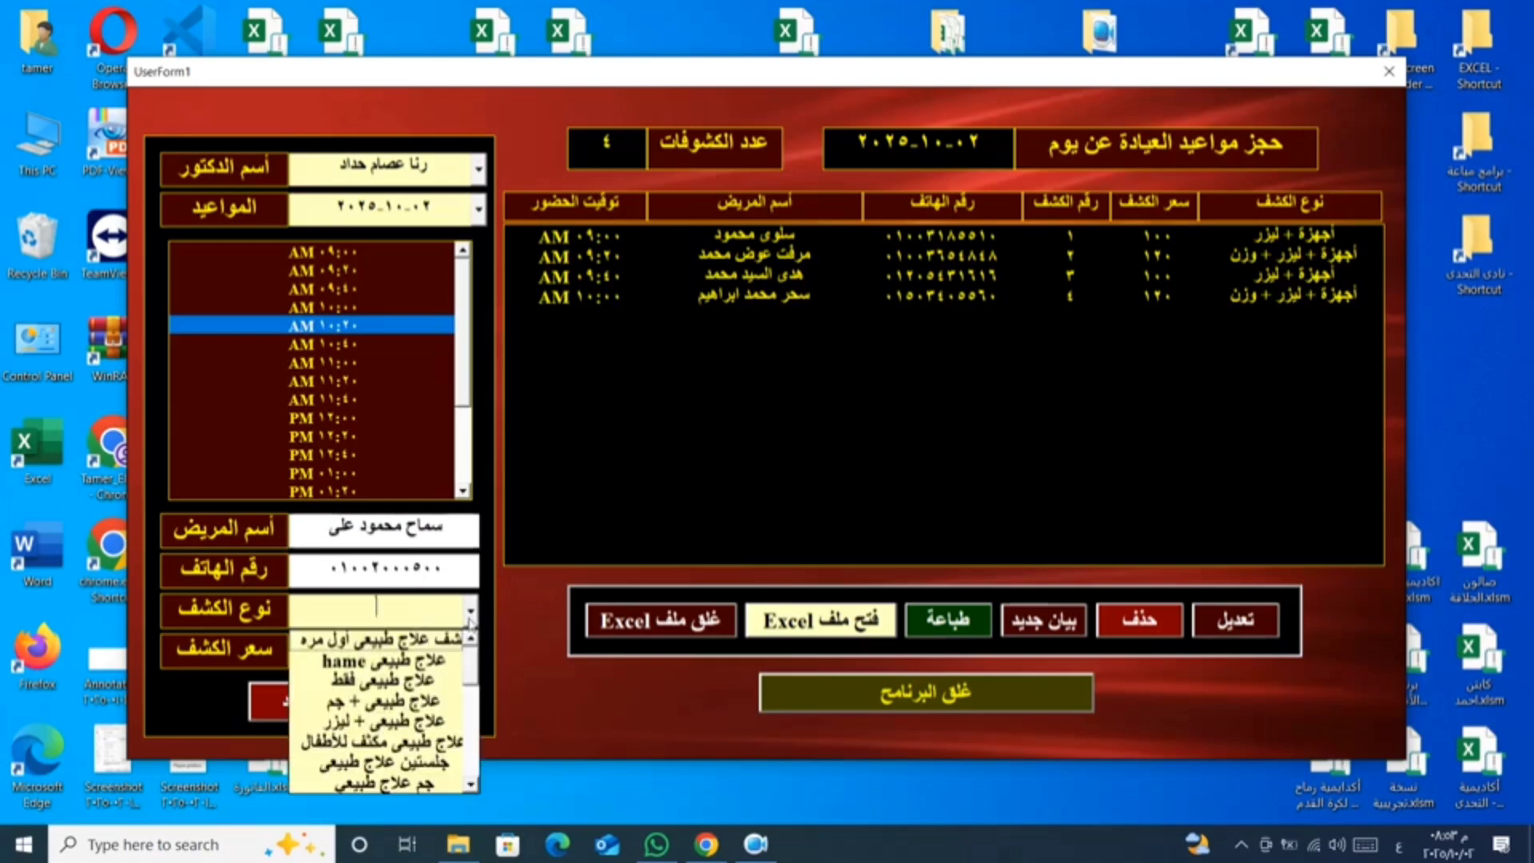
{"action": "left_click", "coordinate": [445, 681]}
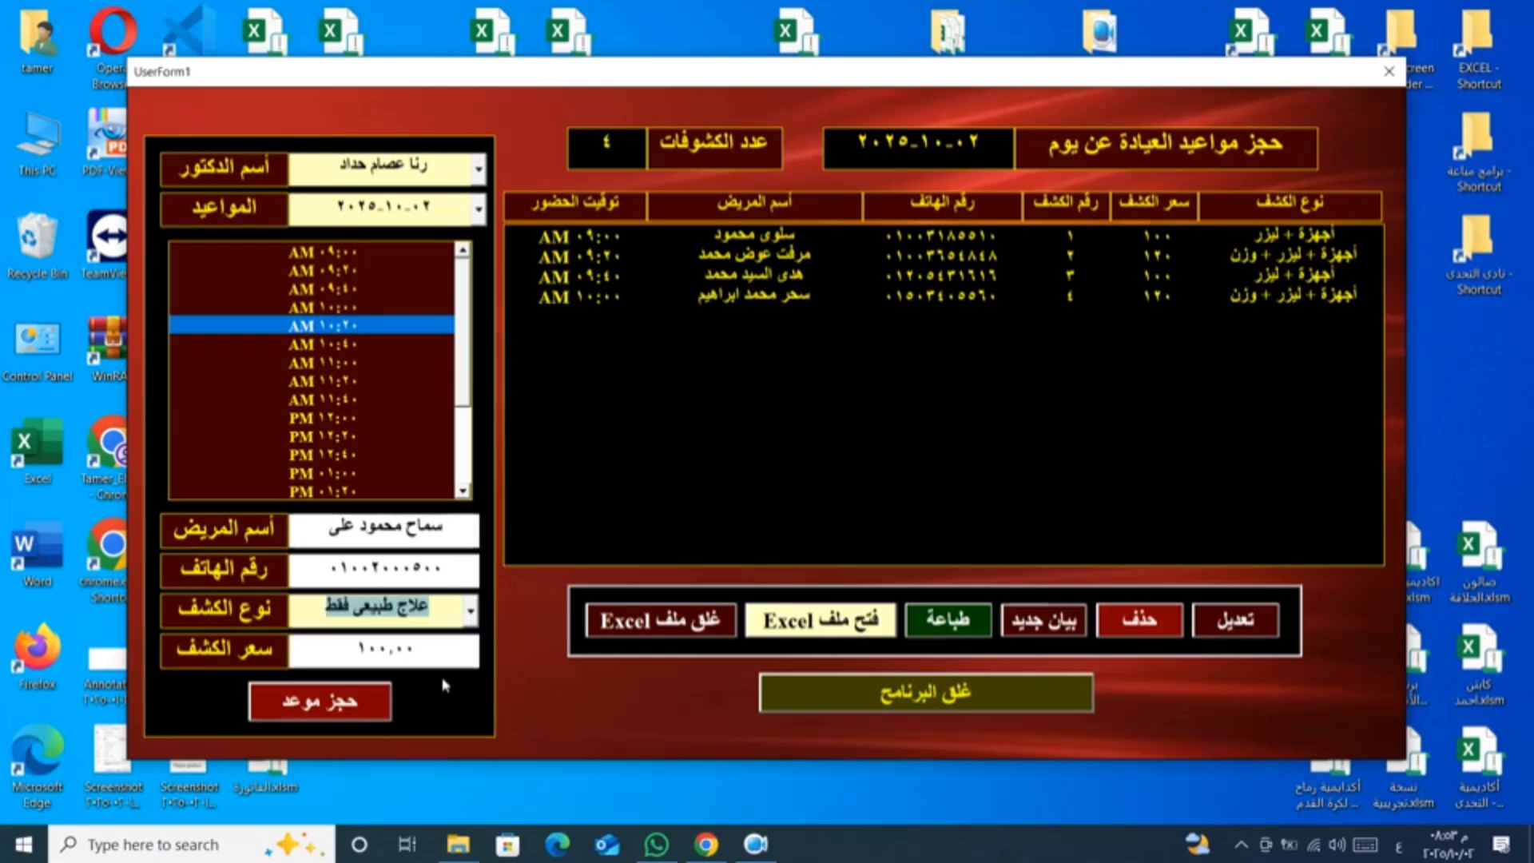
{"action": "left_click", "coordinate": [341, 702]}
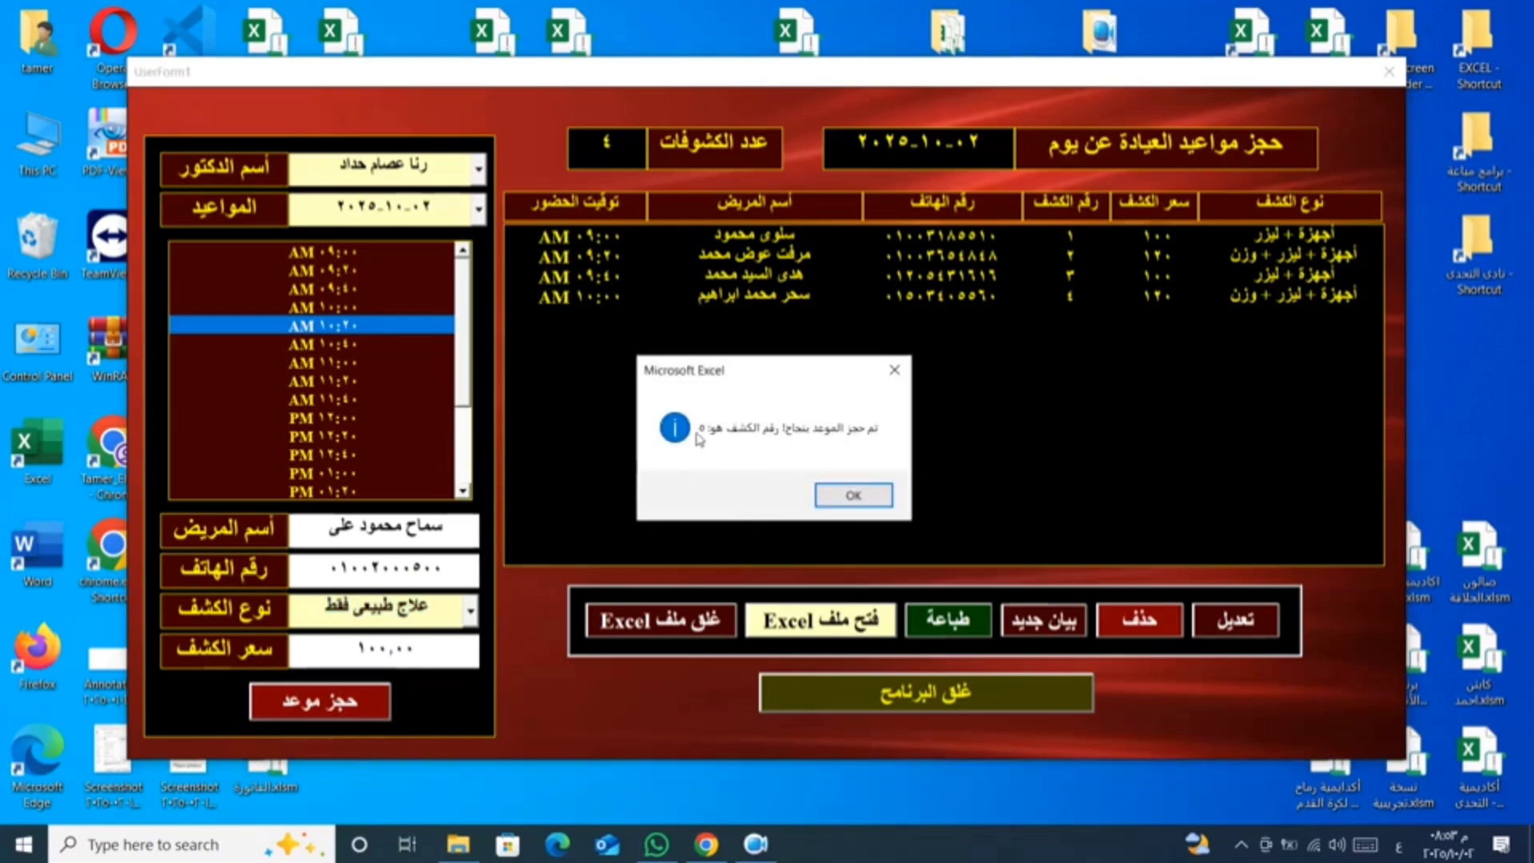
{"action": "left_click", "coordinate": [853, 497]}
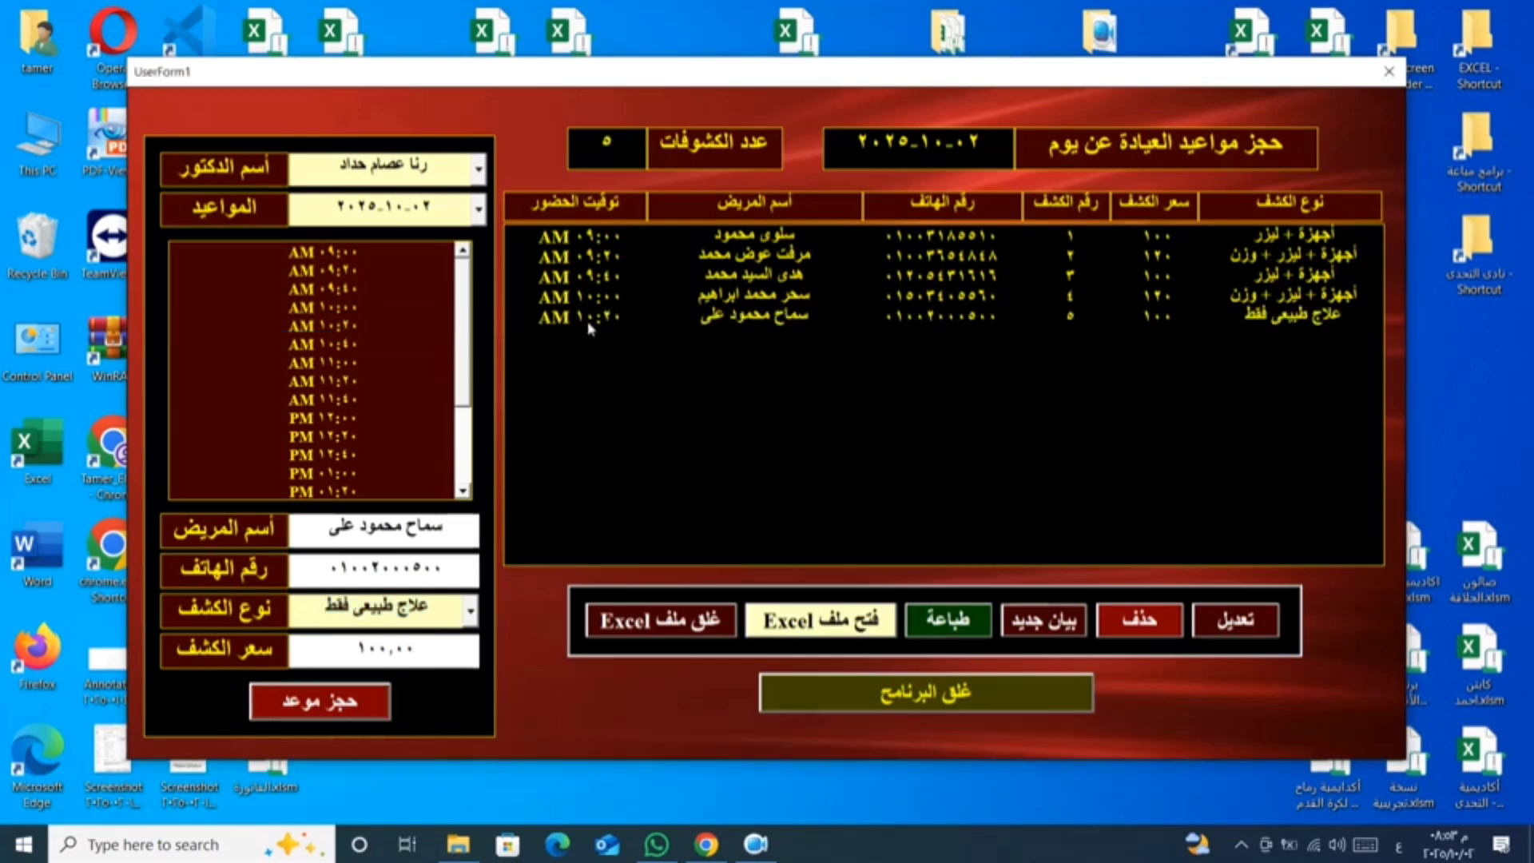
{"action": "left_click", "coordinate": [858, 315]}
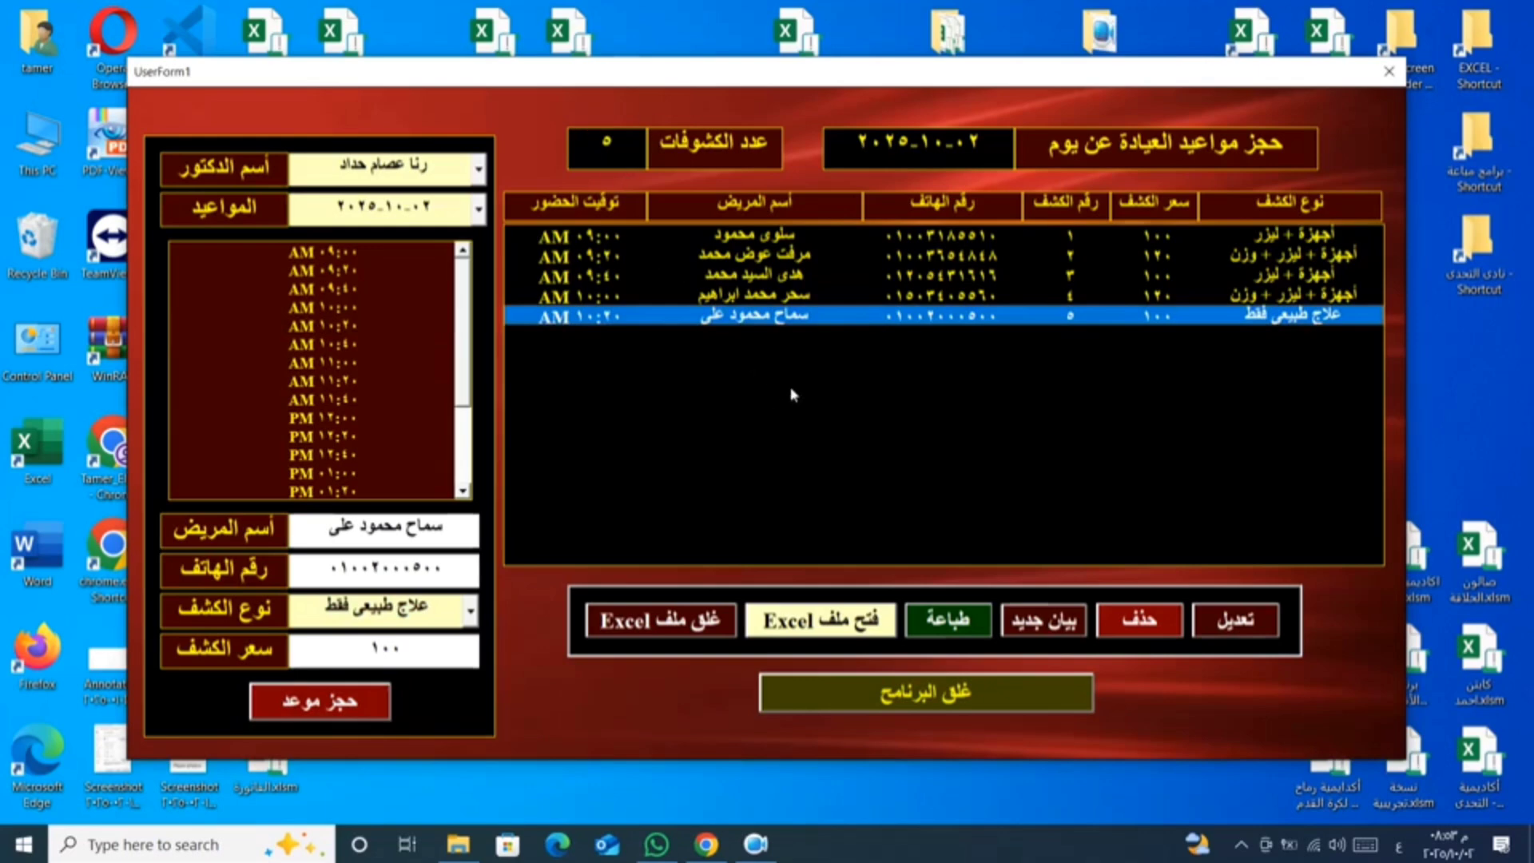
Step: Load the third appointment's details, then clear the form
{"action": "left_click", "coordinate": [839, 320]}
{"action": "left_click", "coordinate": [584, 277]}
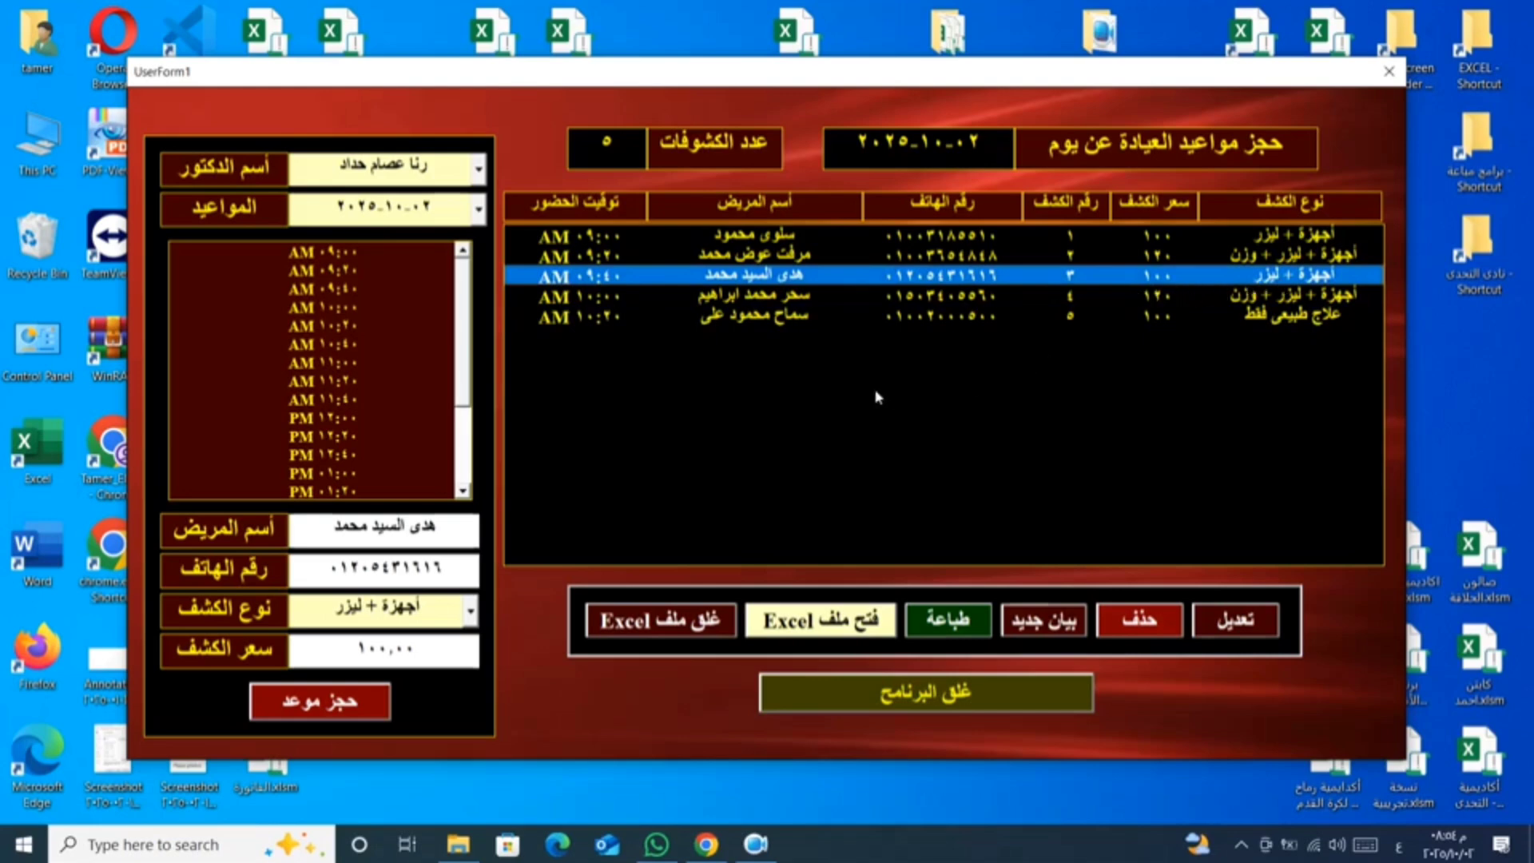
{"action": "left_click", "coordinate": [1053, 631]}
Step: Switch doctors, ending on the first doctor with five appointments from 09:00 to 10:40 AM
{"action": "left_click", "coordinate": [478, 169]}
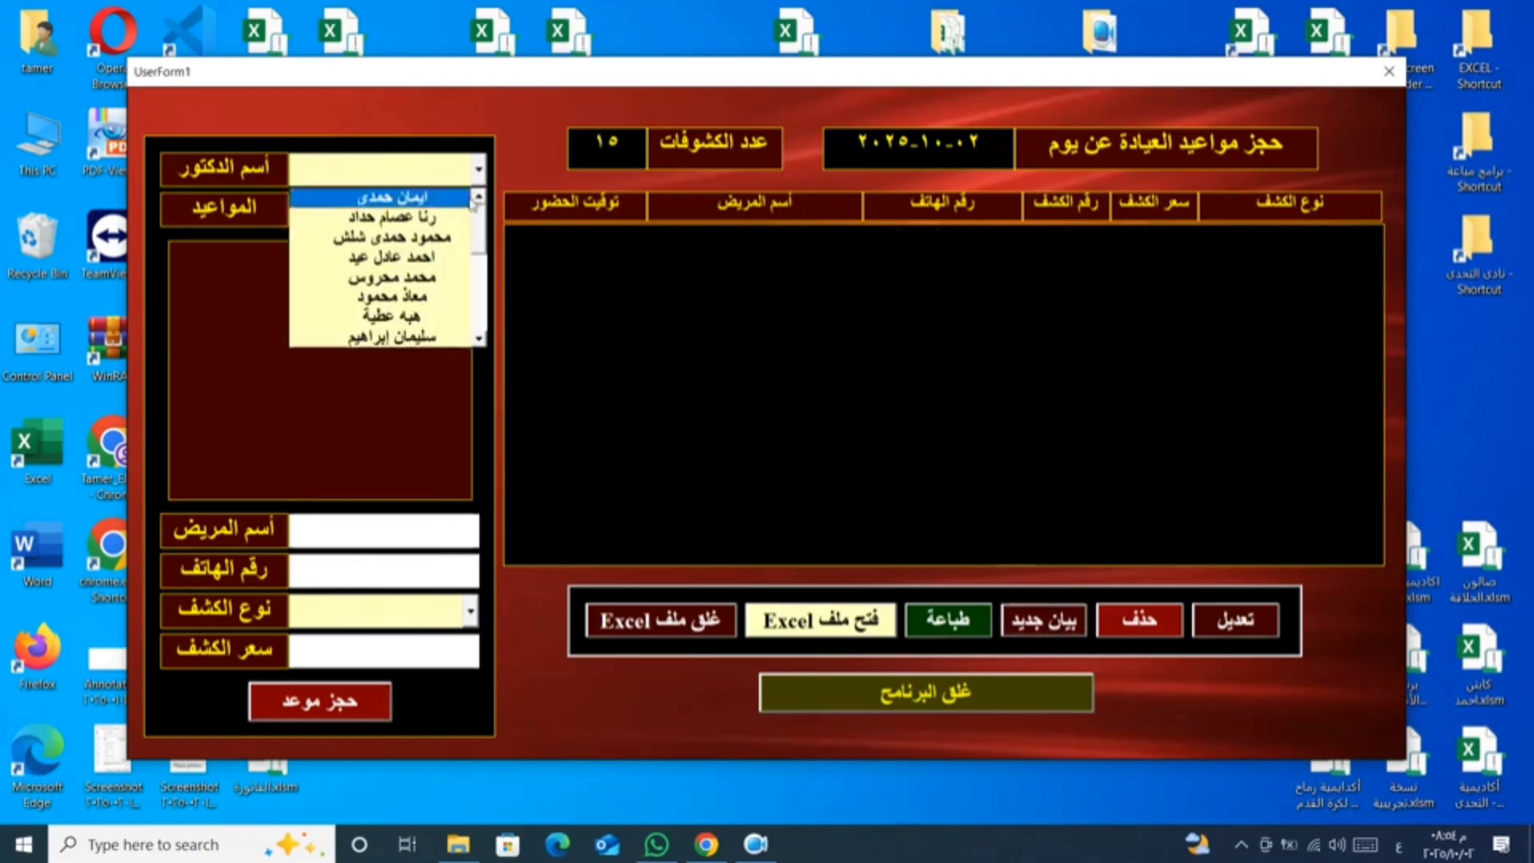
{"action": "left_click", "coordinate": [442, 239]}
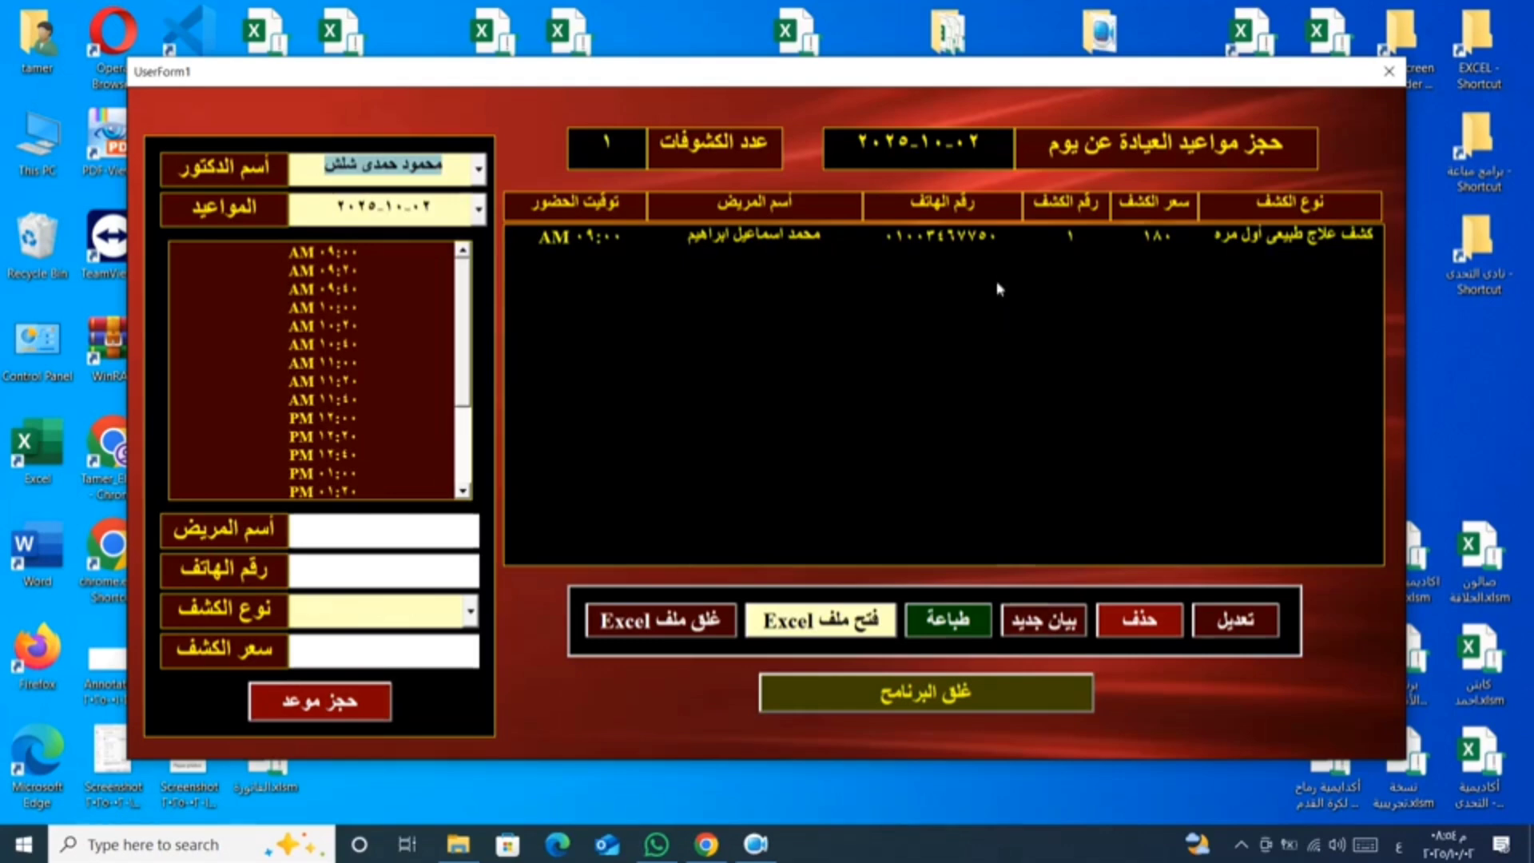
{"action": "left_click", "coordinate": [479, 169]}
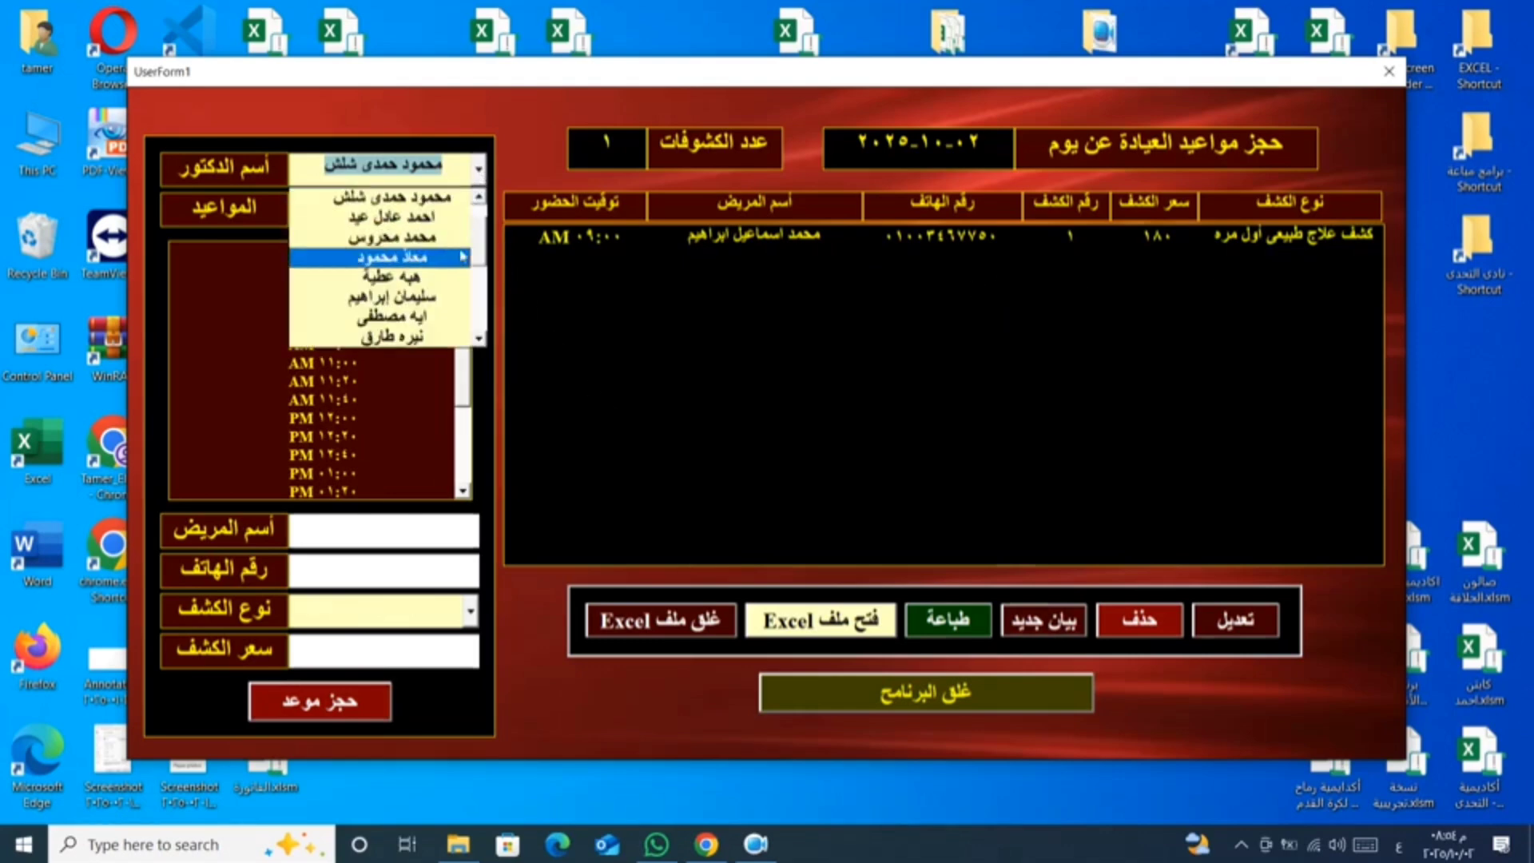
{"action": "scroll", "coordinate": [479, 244], "scroll_direction": "up", "scroll_amount": 2}
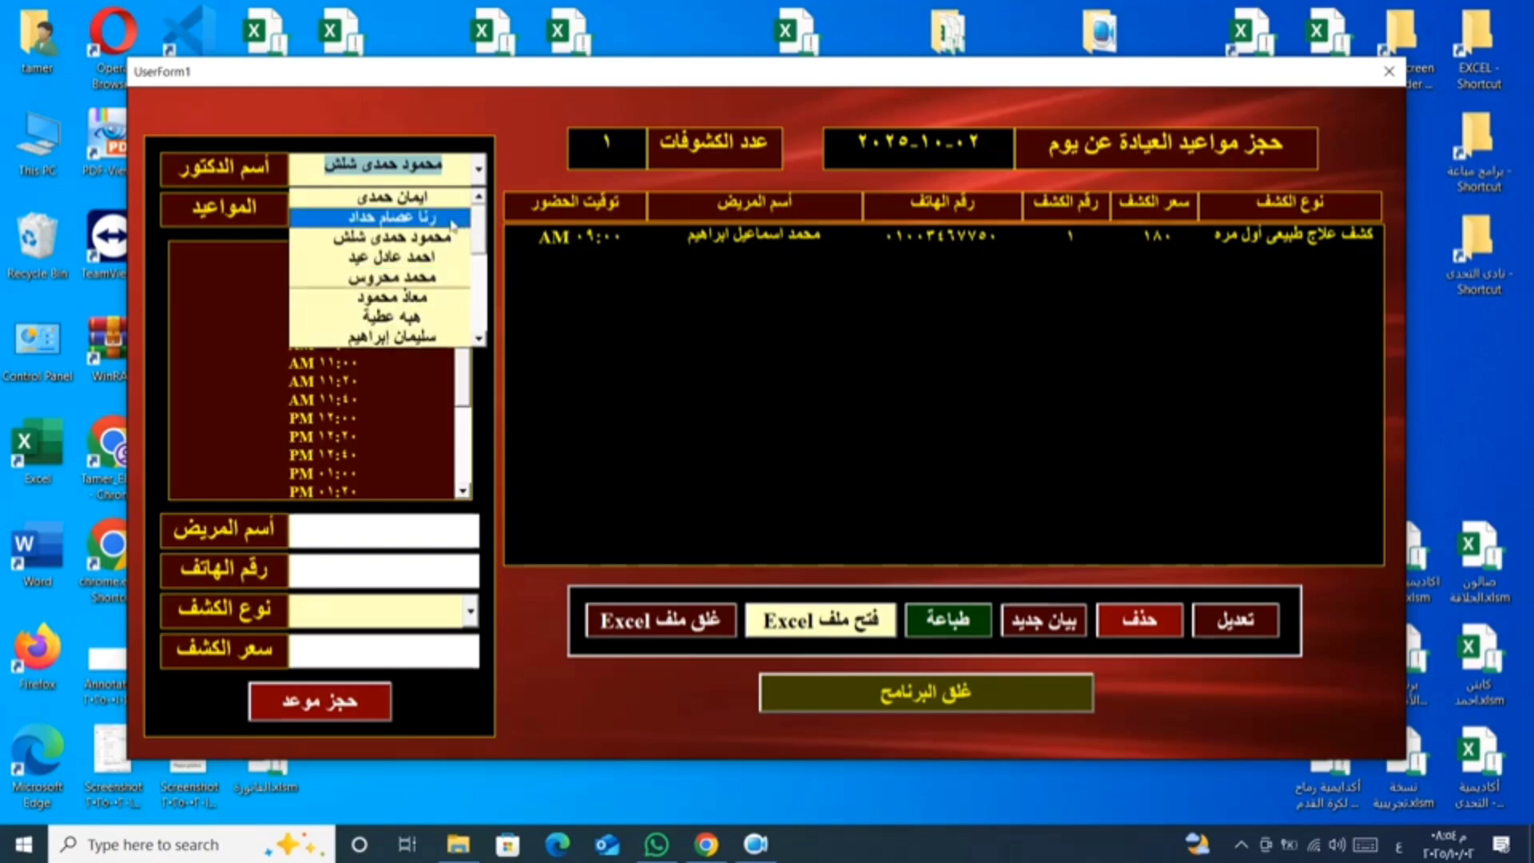
{"action": "left_click", "coordinate": [431, 198]}
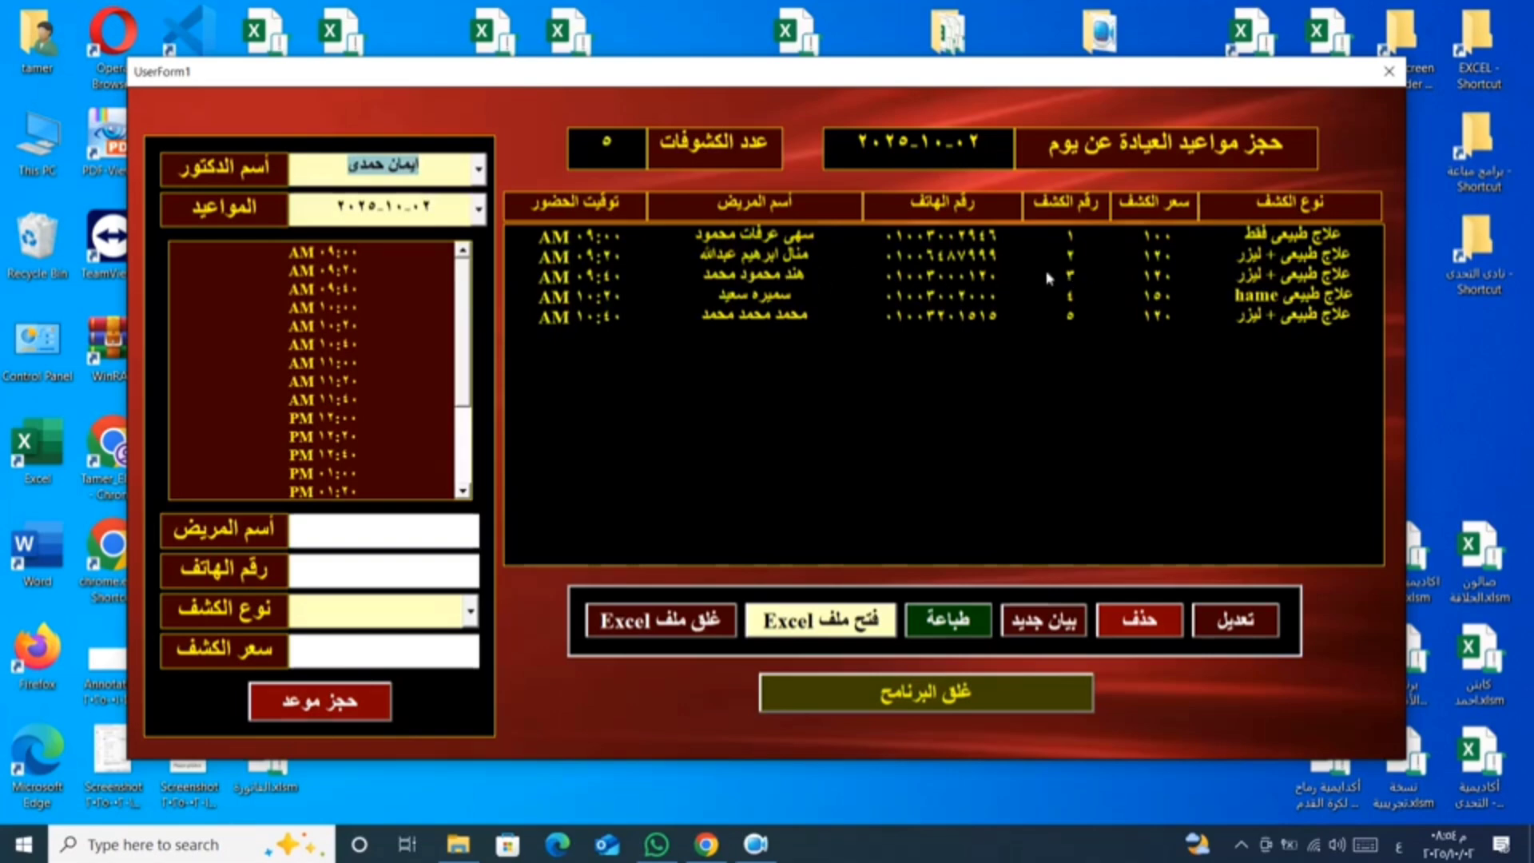
Step: Browse the third, fourth and fifth appointments, then return to the third
{"action": "left_click", "coordinate": [974, 276]}
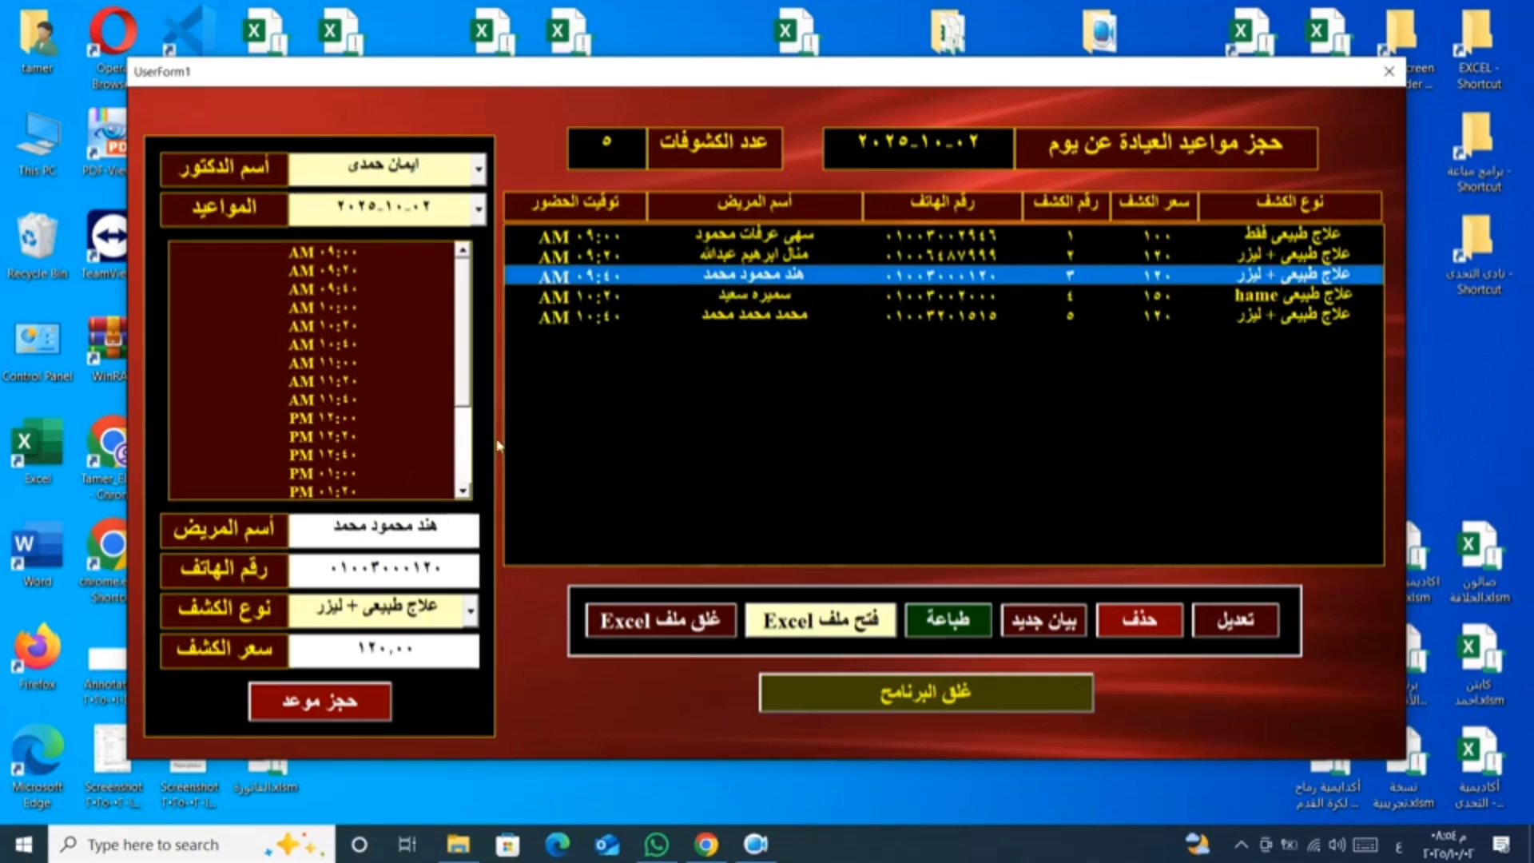
{"action": "left_click", "coordinate": [765, 295]}
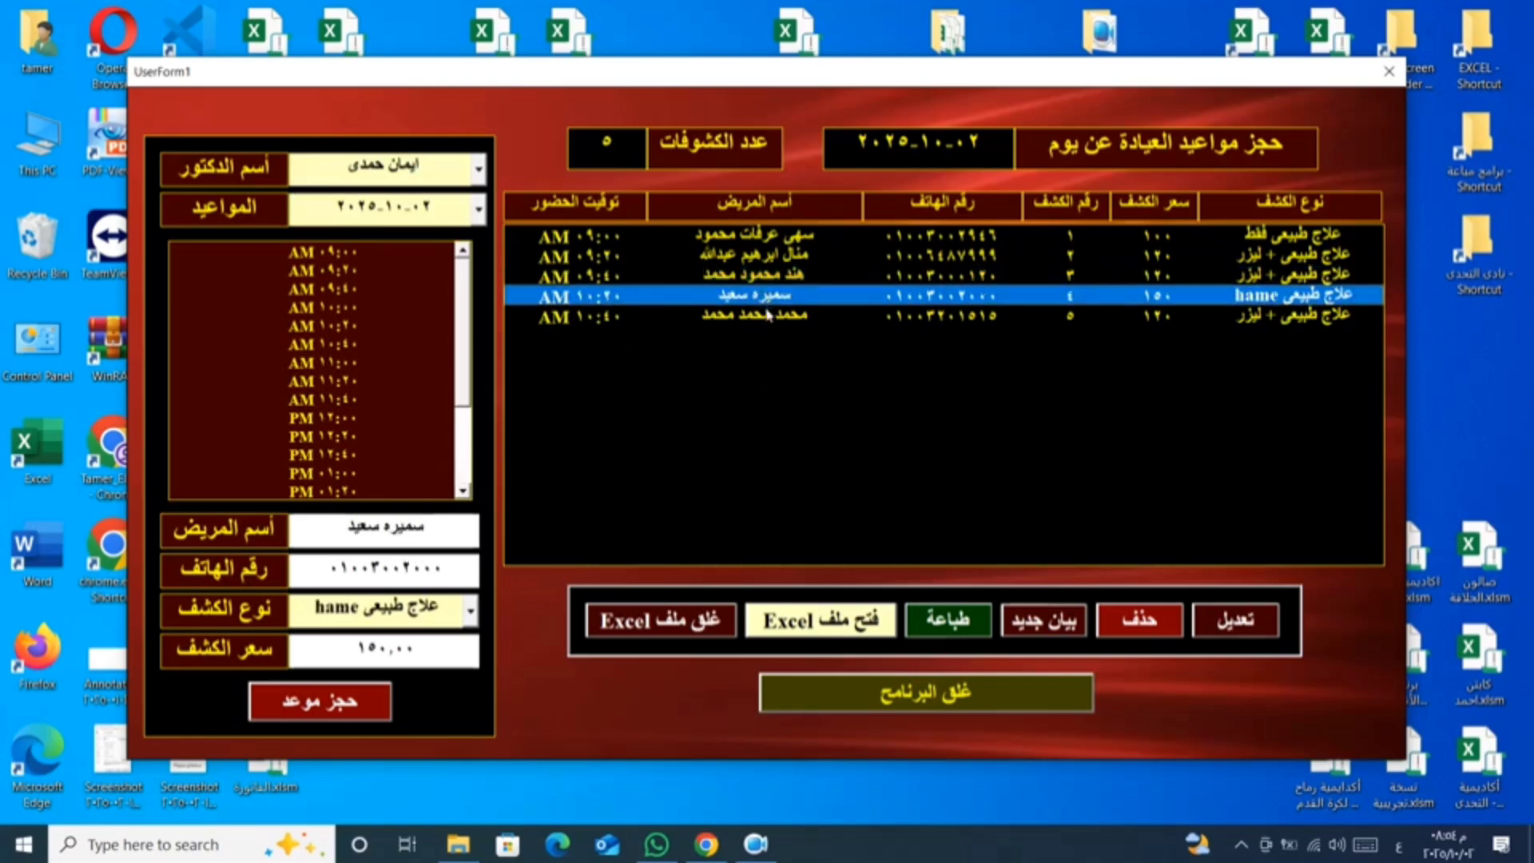
{"action": "left_click", "coordinate": [767, 316]}
{"action": "left_click", "coordinate": [767, 275]}
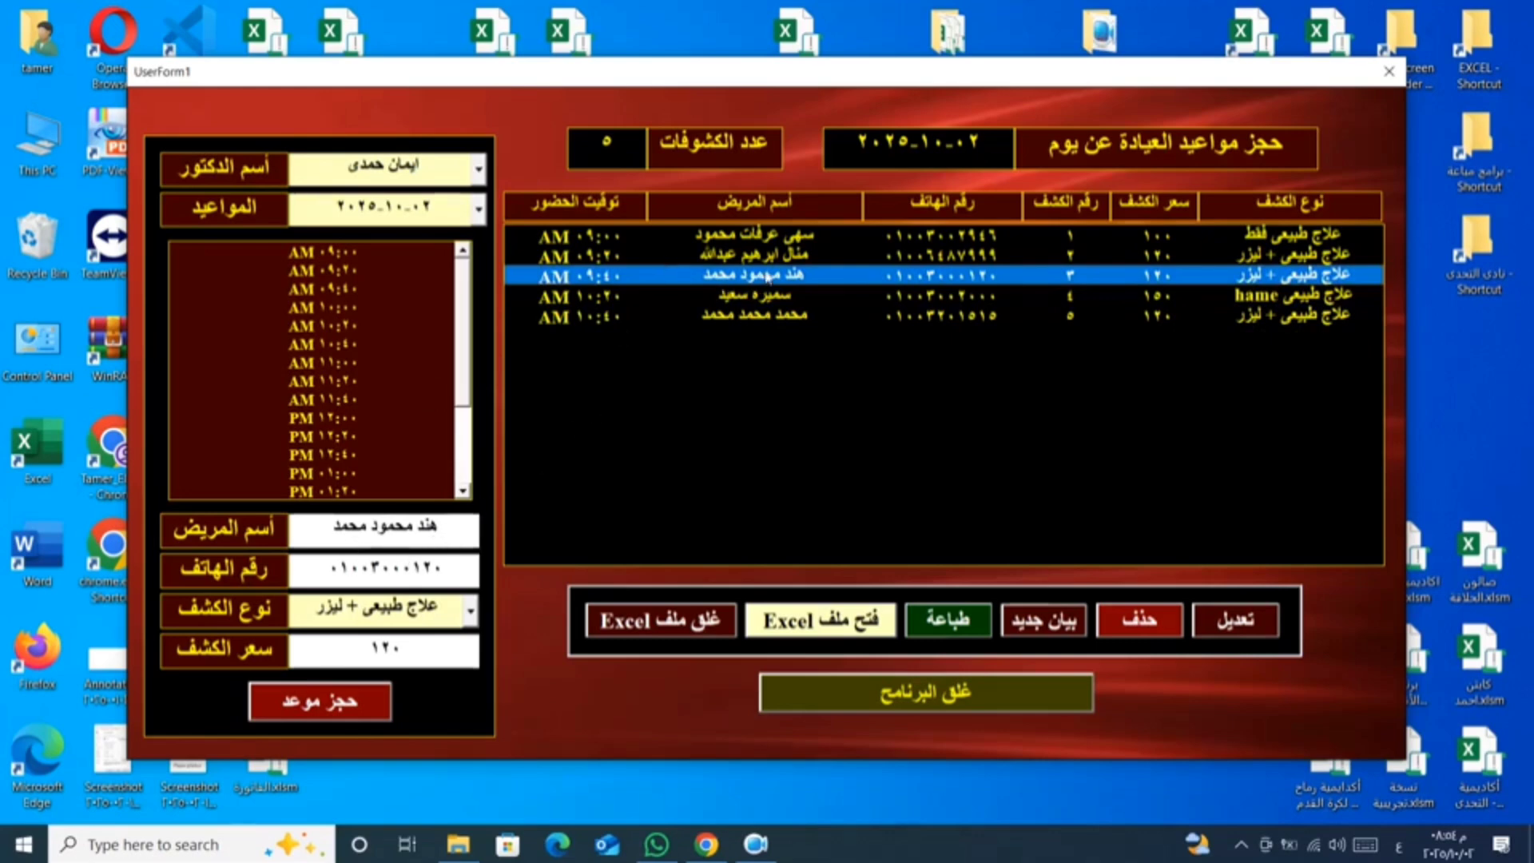
Step: Replace the patient's surname, change one phone digit, and set the visit type to hame
{"action": "double_click", "coordinate": [346, 528]}
{"action": "type", "text": "ا"}
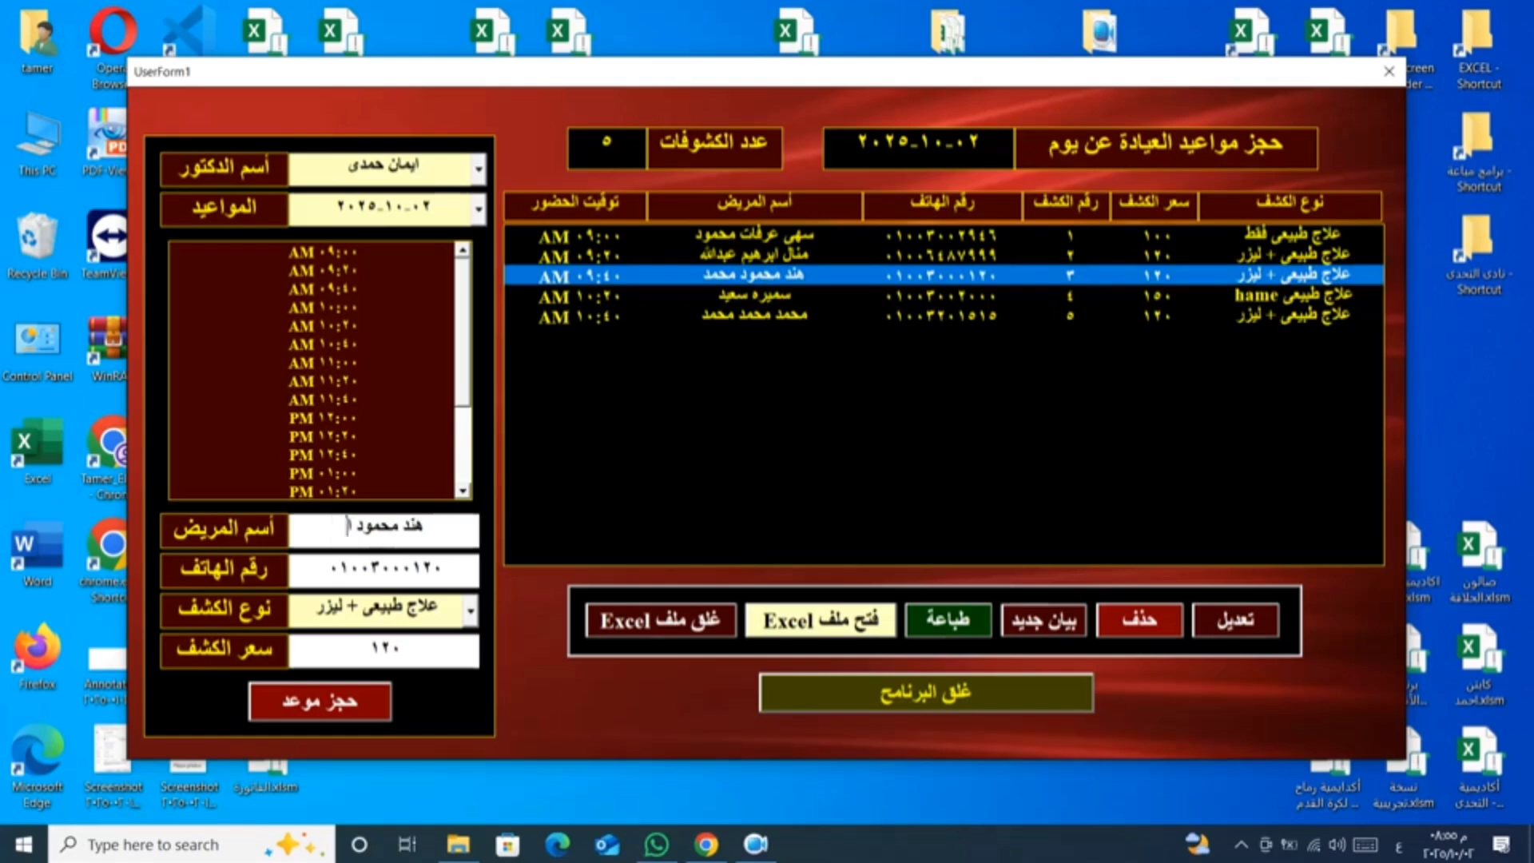
{"action": "type", "text": "براهيم"}
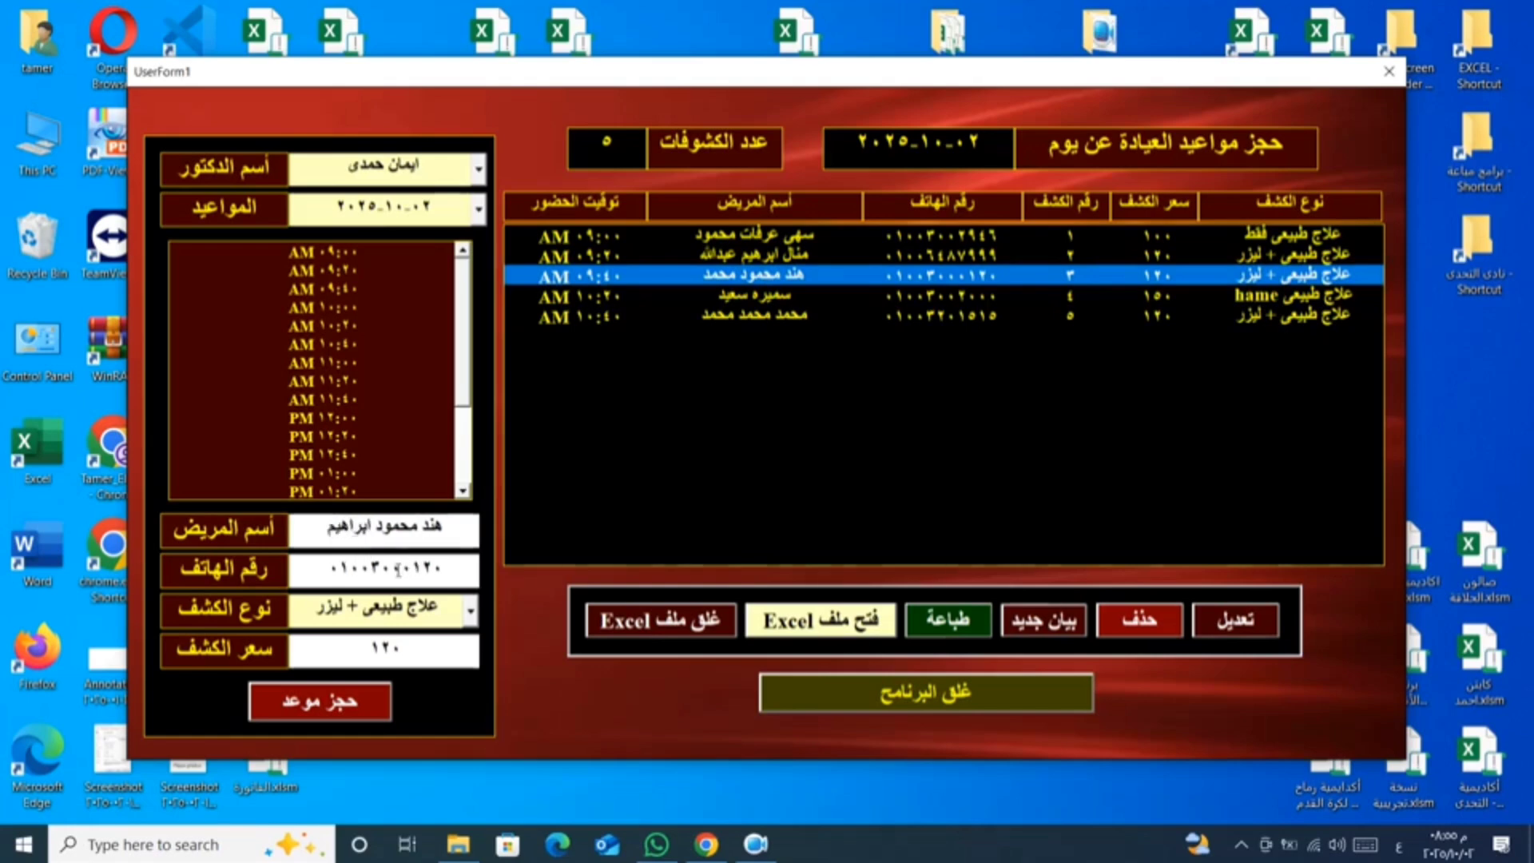
{"action": "left_click_drag", "start_coordinate": [389, 568], "coordinate": [399, 568]}
{"action": "type", "text": "5"}
{"action": "left_click", "coordinate": [472, 612]}
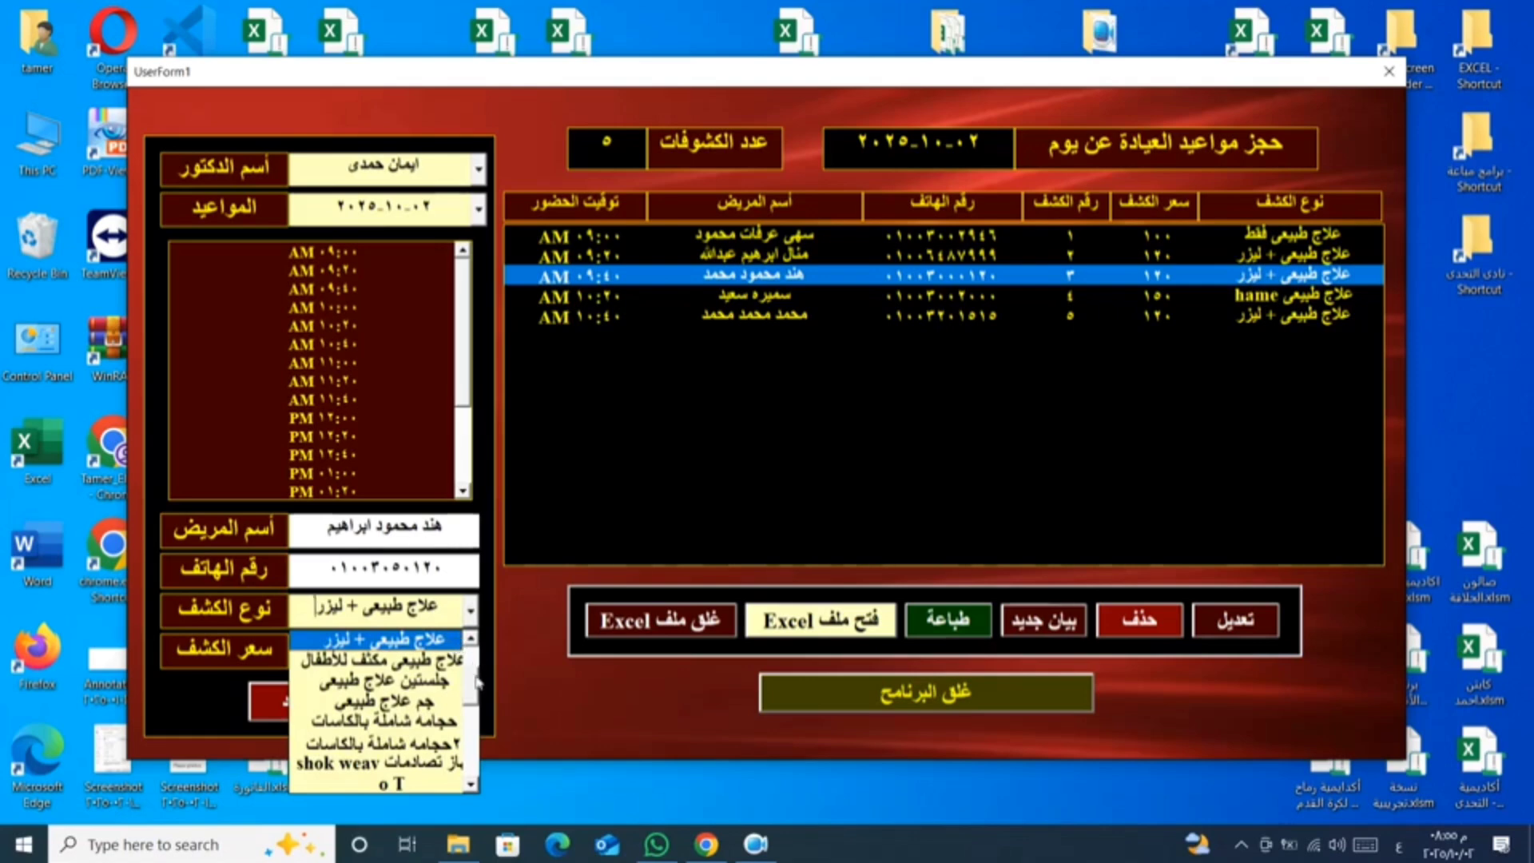
{"action": "left_click_drag", "start_coordinate": [479, 682], "coordinate": [476, 668]}
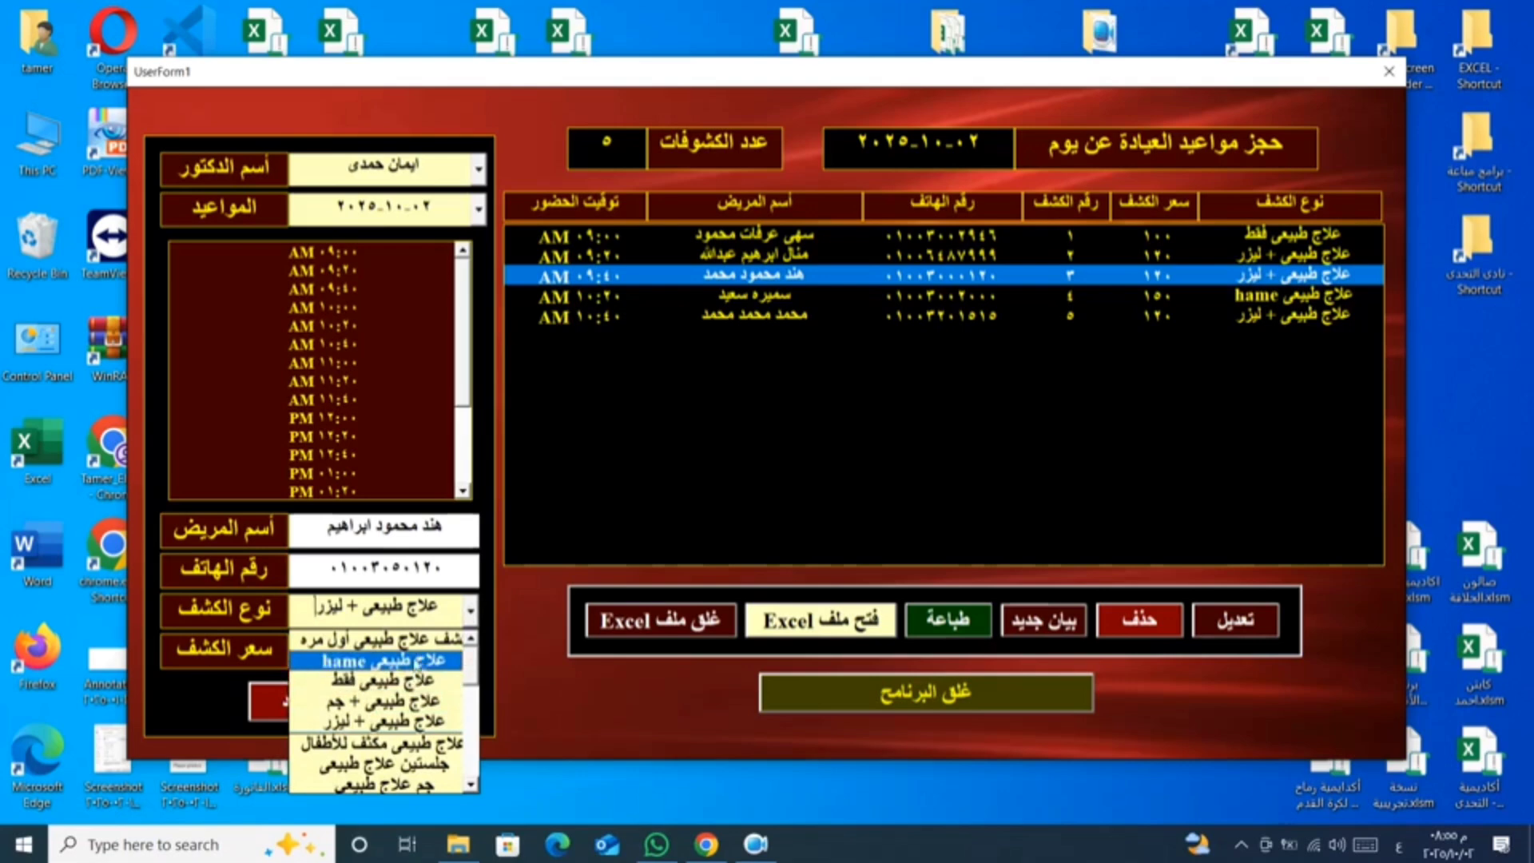
{"action": "left_click", "coordinate": [415, 661]}
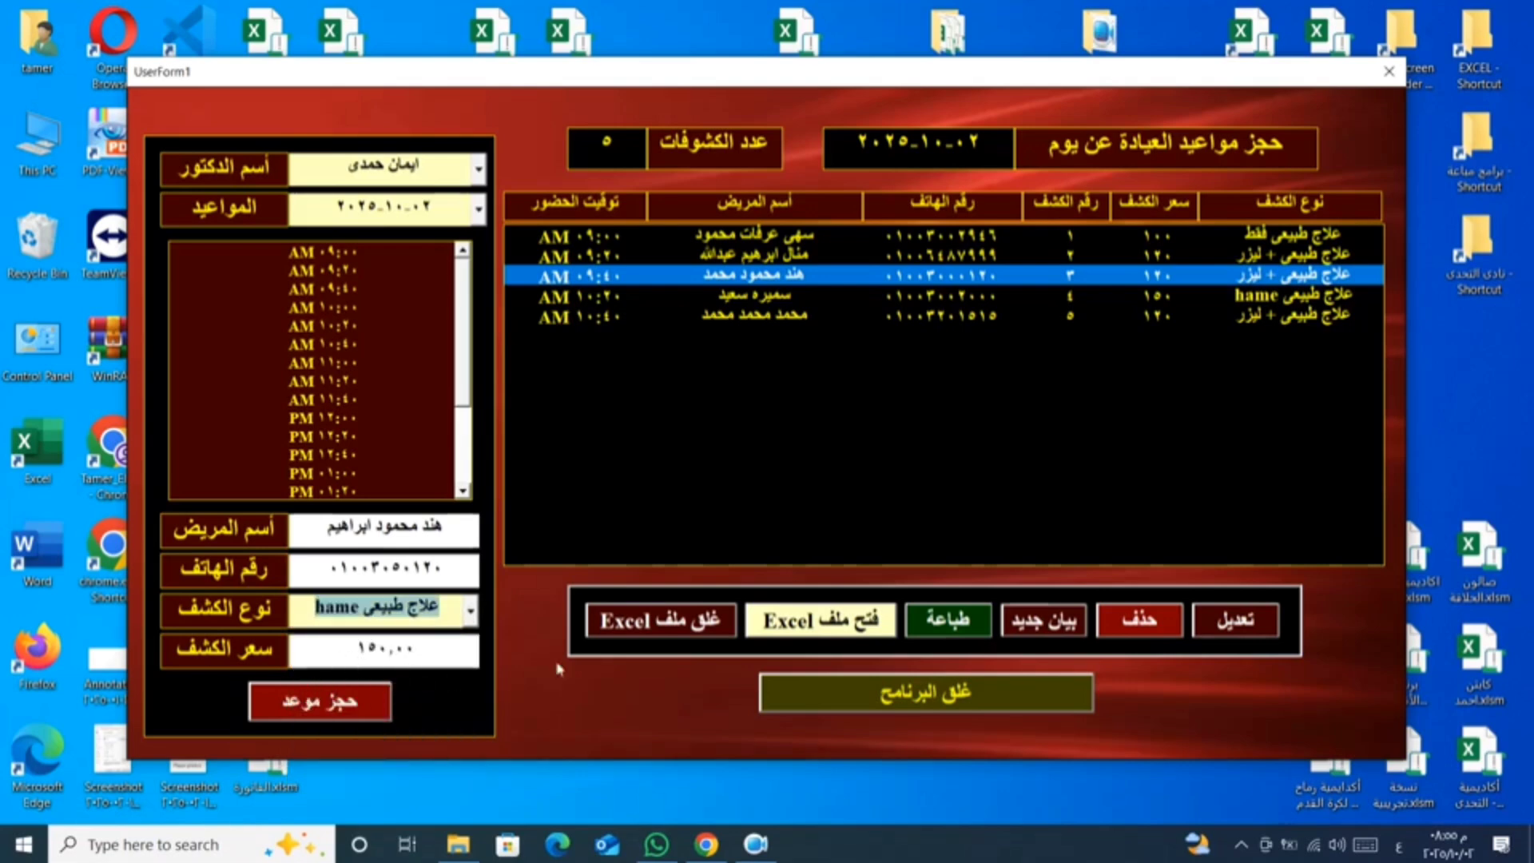
Step: Save the edited appointment with the 09:40 AM time slot after the missing-slot error
{"action": "left_click", "coordinate": [1231, 626]}
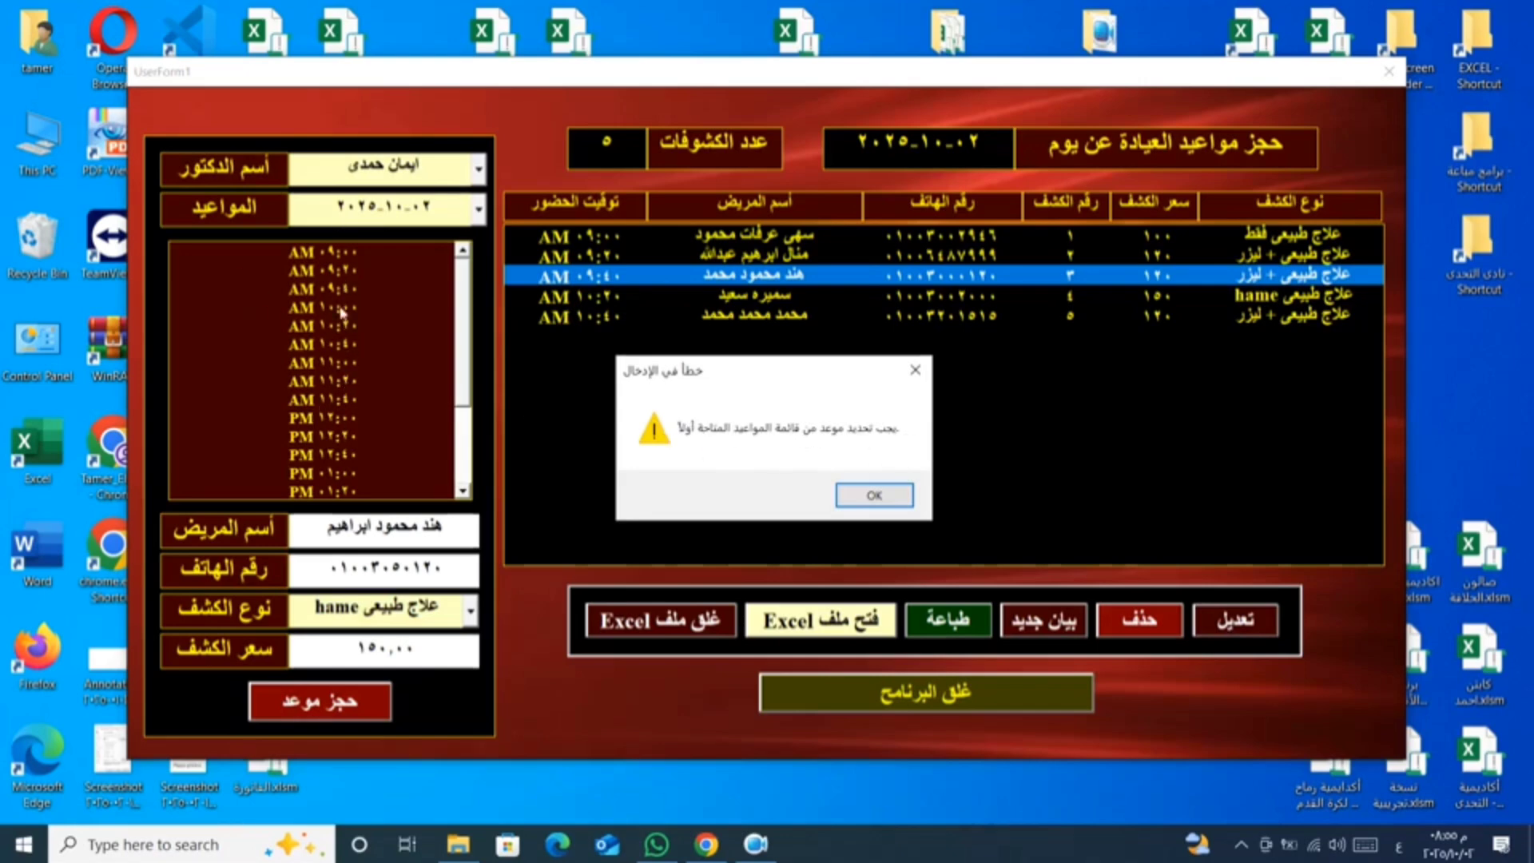
{"action": "left_click", "coordinate": [869, 495]}
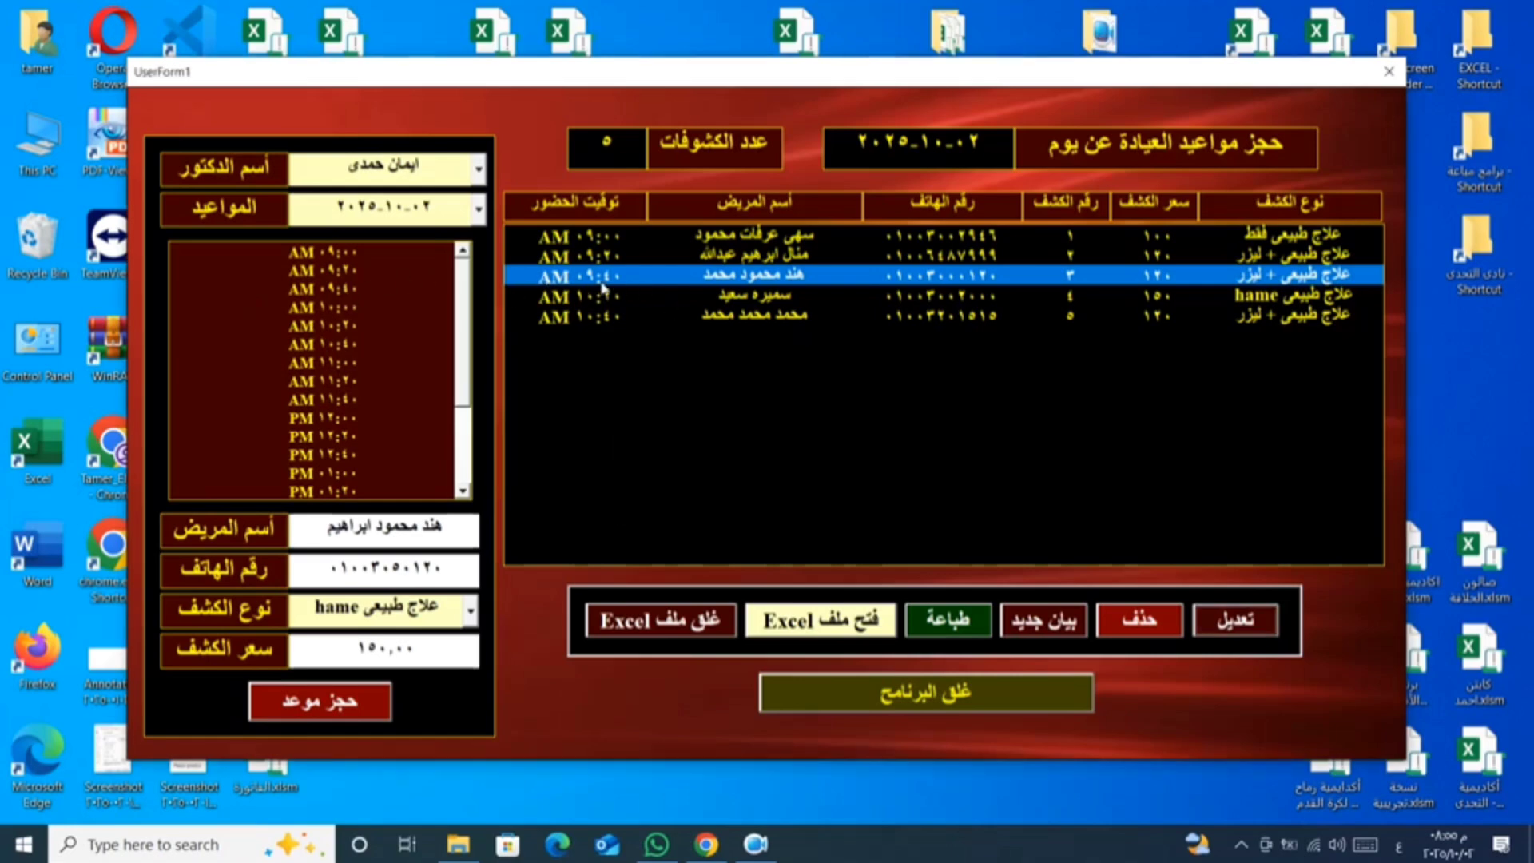
{"action": "left_click", "coordinate": [322, 289]}
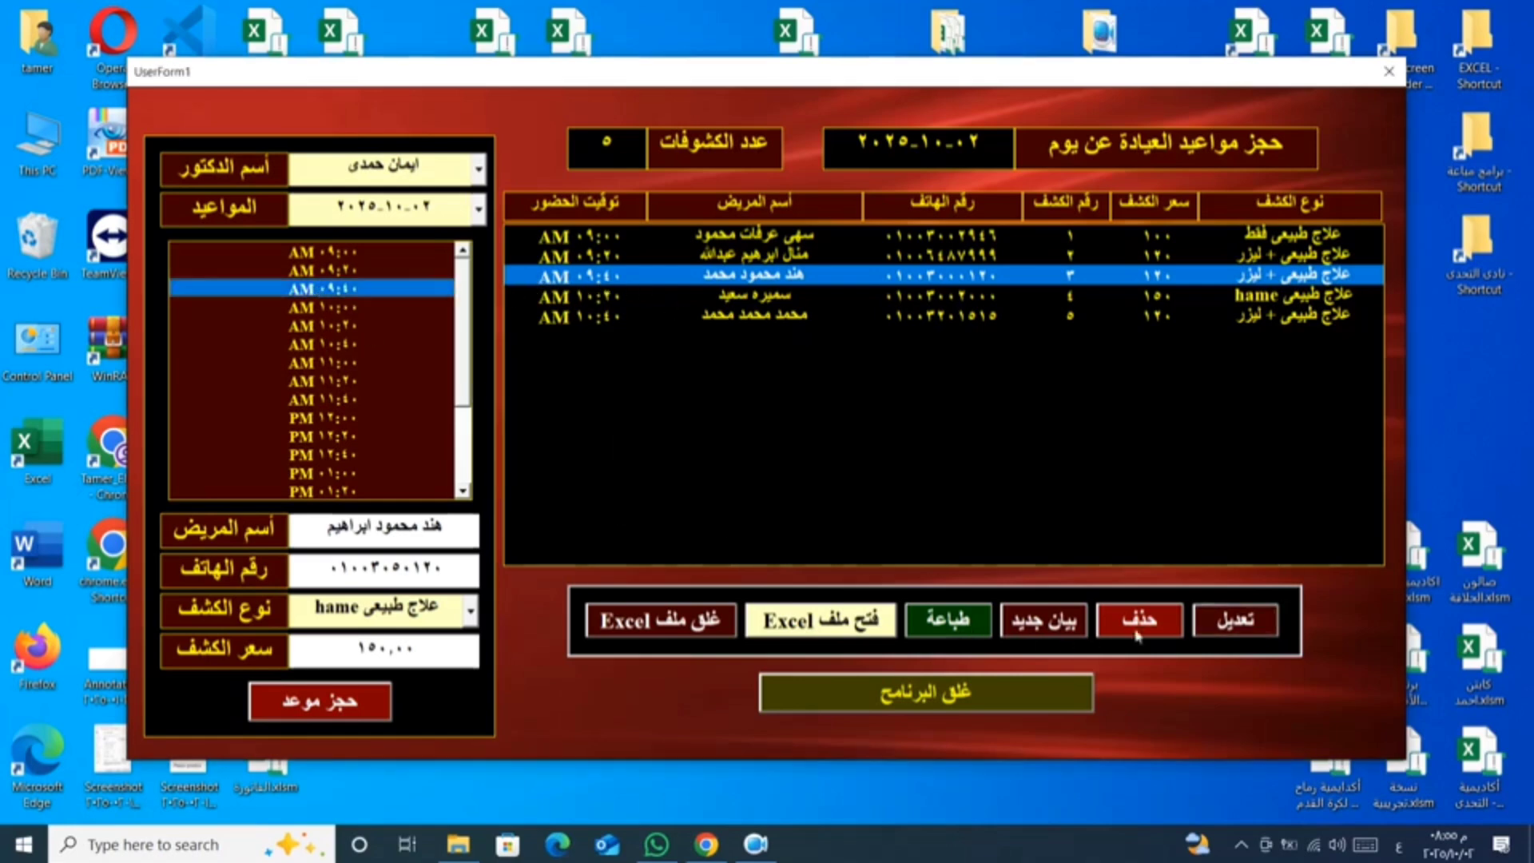
{"action": "left_click", "coordinate": [1235, 621]}
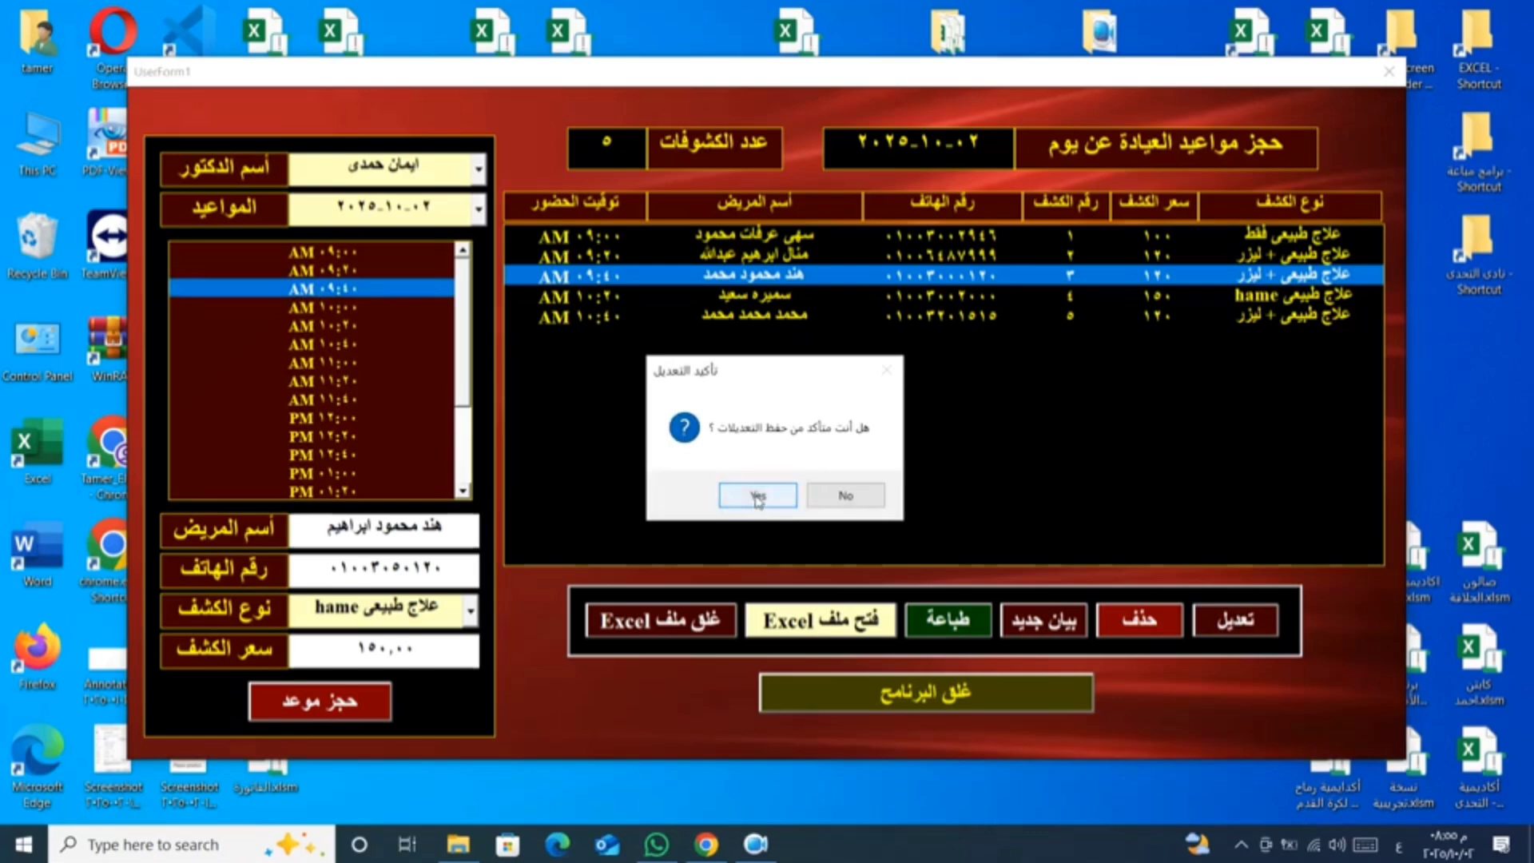
{"action": "left_click", "coordinate": [758, 496]}
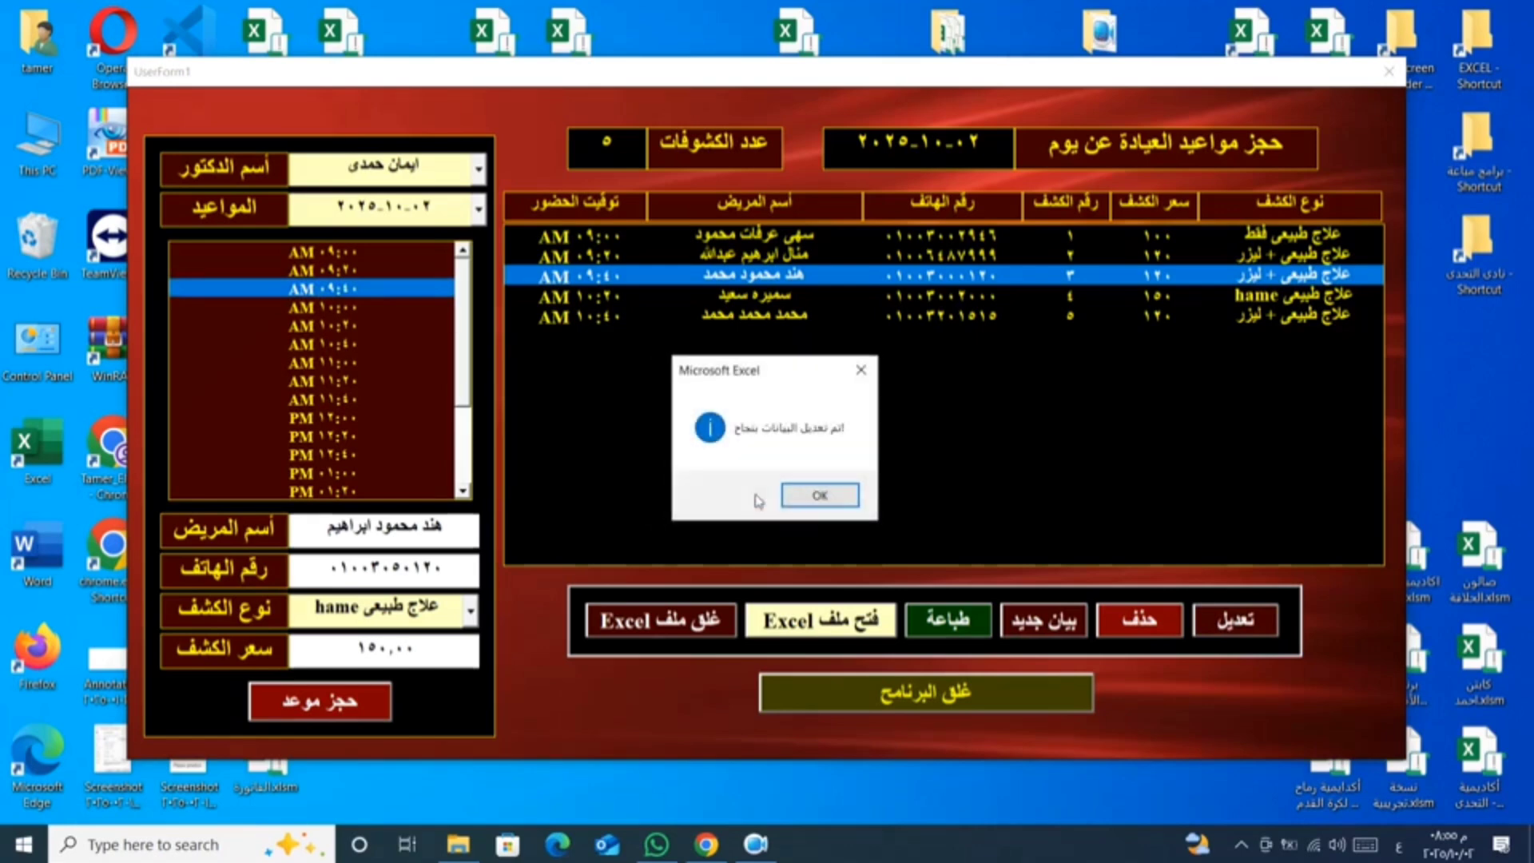
{"action": "left_click", "coordinate": [811, 499]}
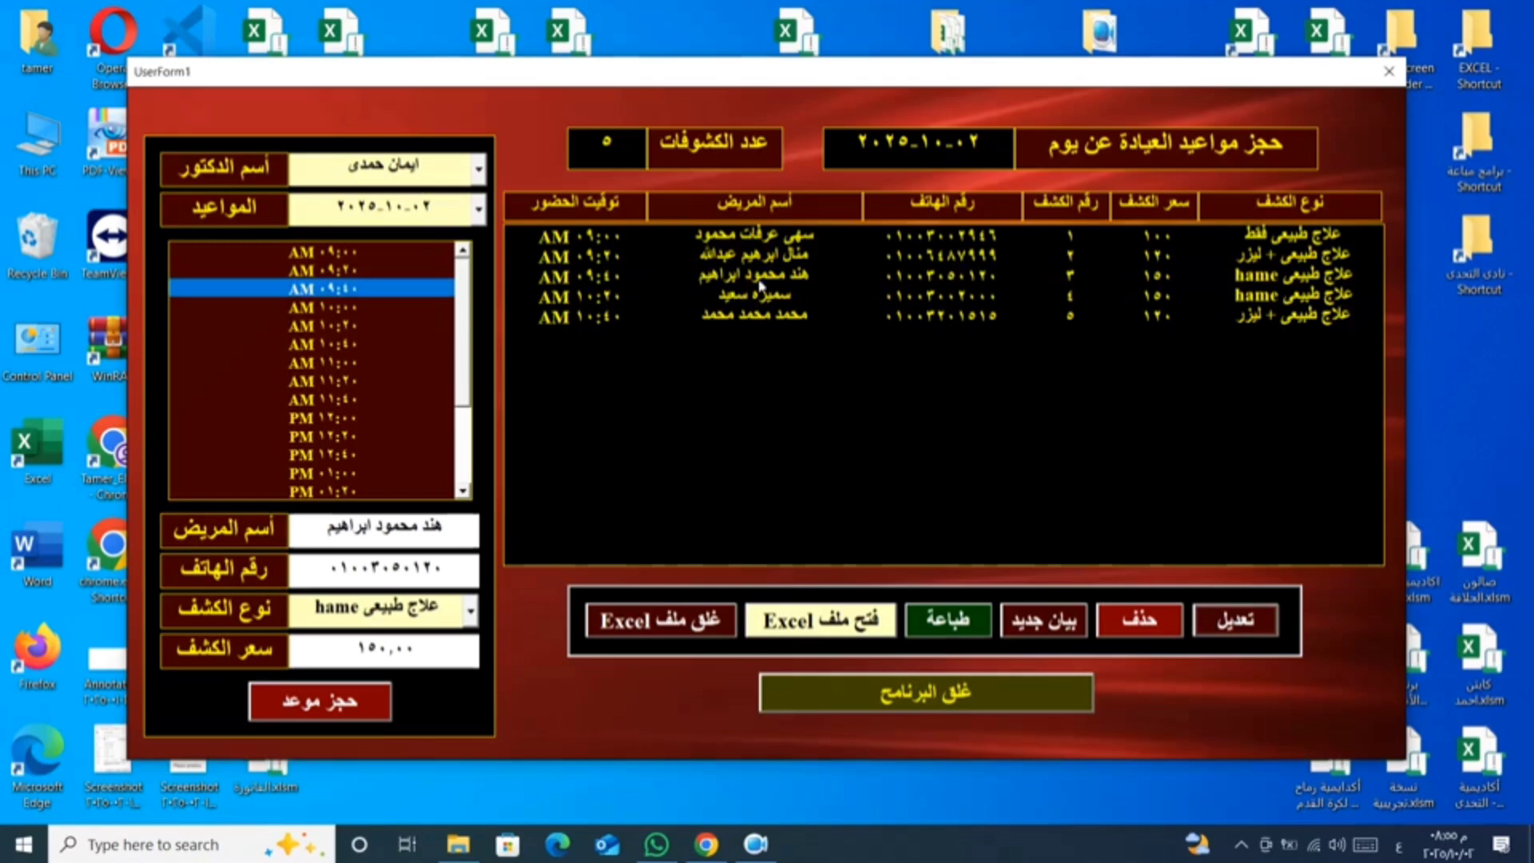
{"action": "left_click", "coordinate": [721, 280]}
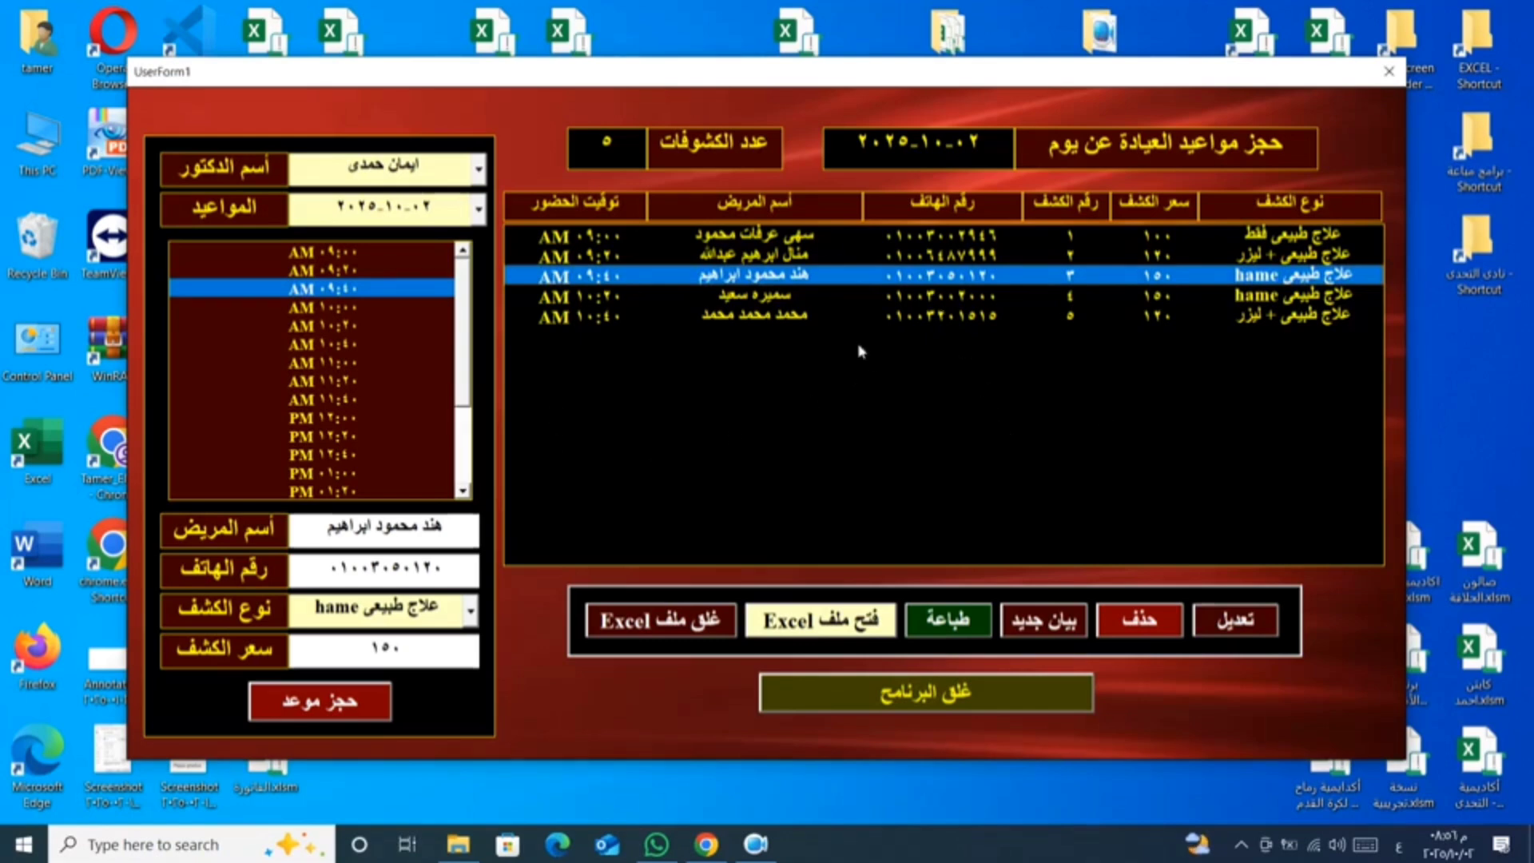
Step: Remove the fifth booking, acknowledge the deletion messages, and blank the form for a new entry
{"action": "left_click", "coordinate": [875, 317]}
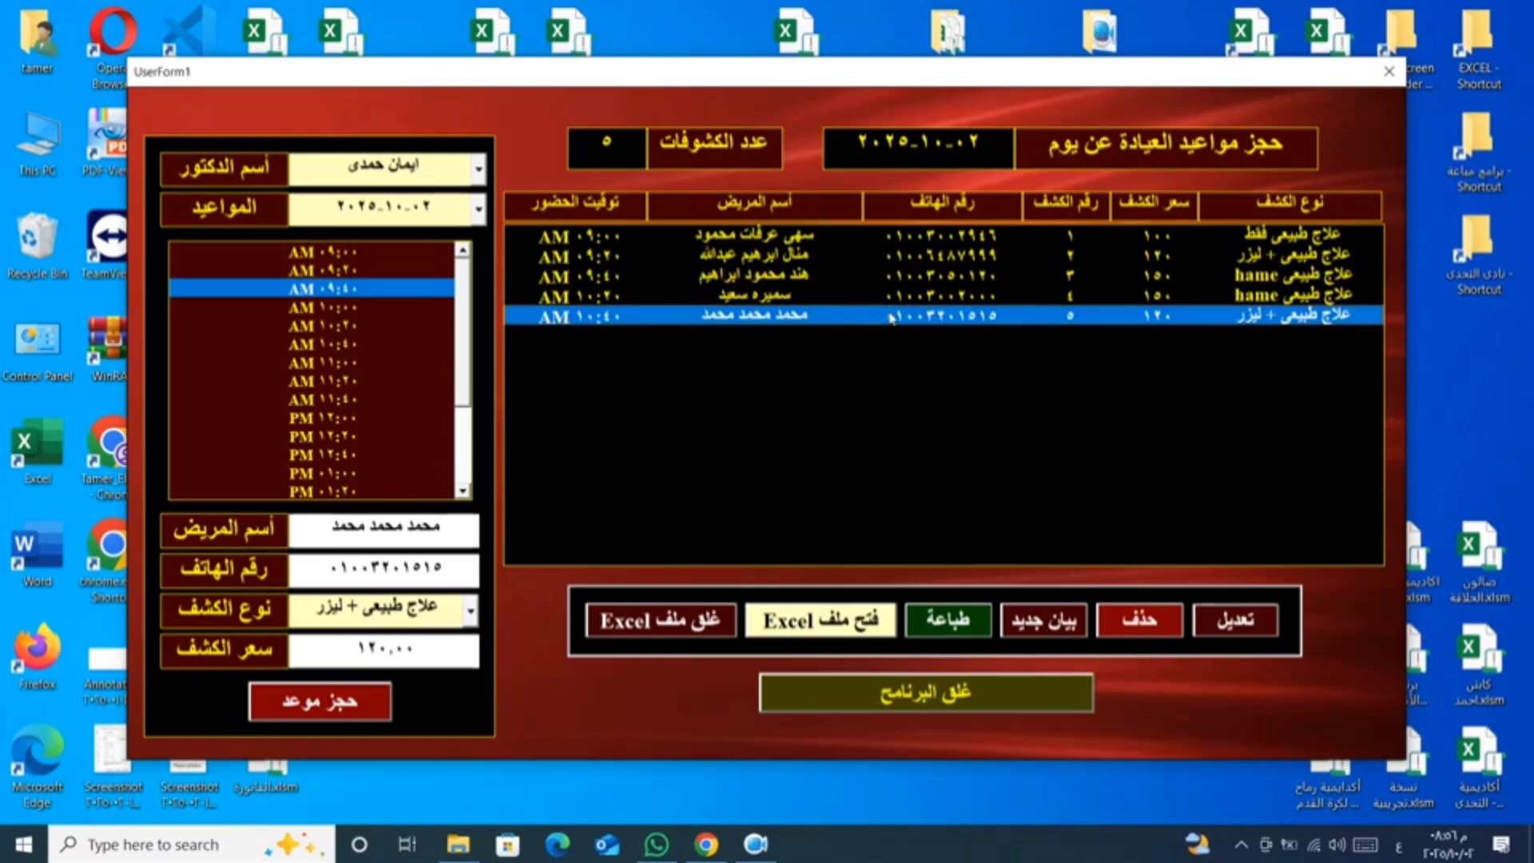
{"action": "left_click", "coordinate": [1144, 630]}
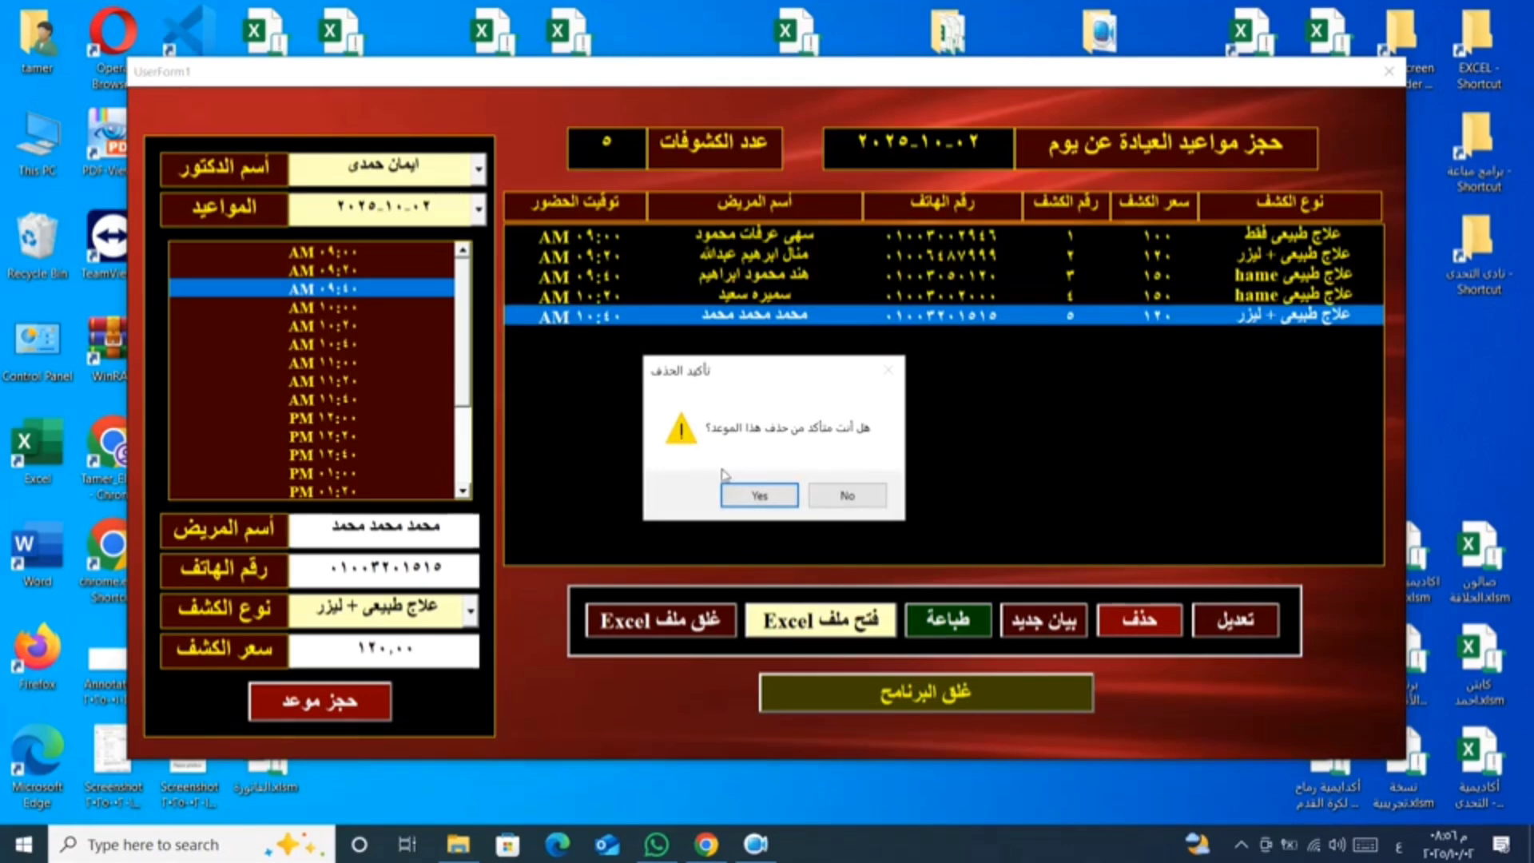
{"action": "left_click", "coordinate": [769, 501]}
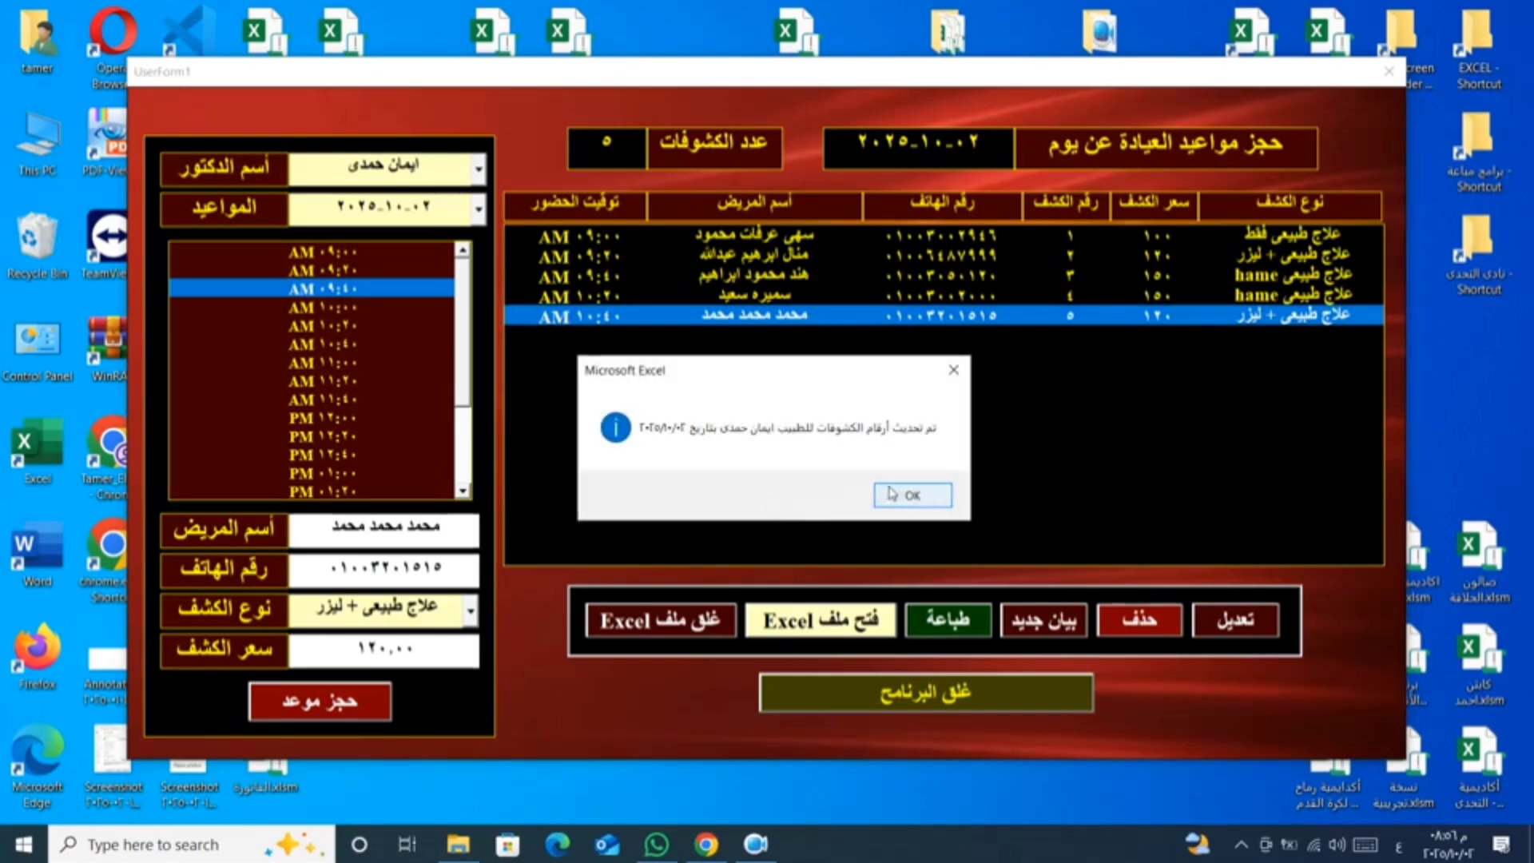
{"action": "left_click", "coordinate": [901, 497]}
{"action": "left_click", "coordinate": [901, 497]}
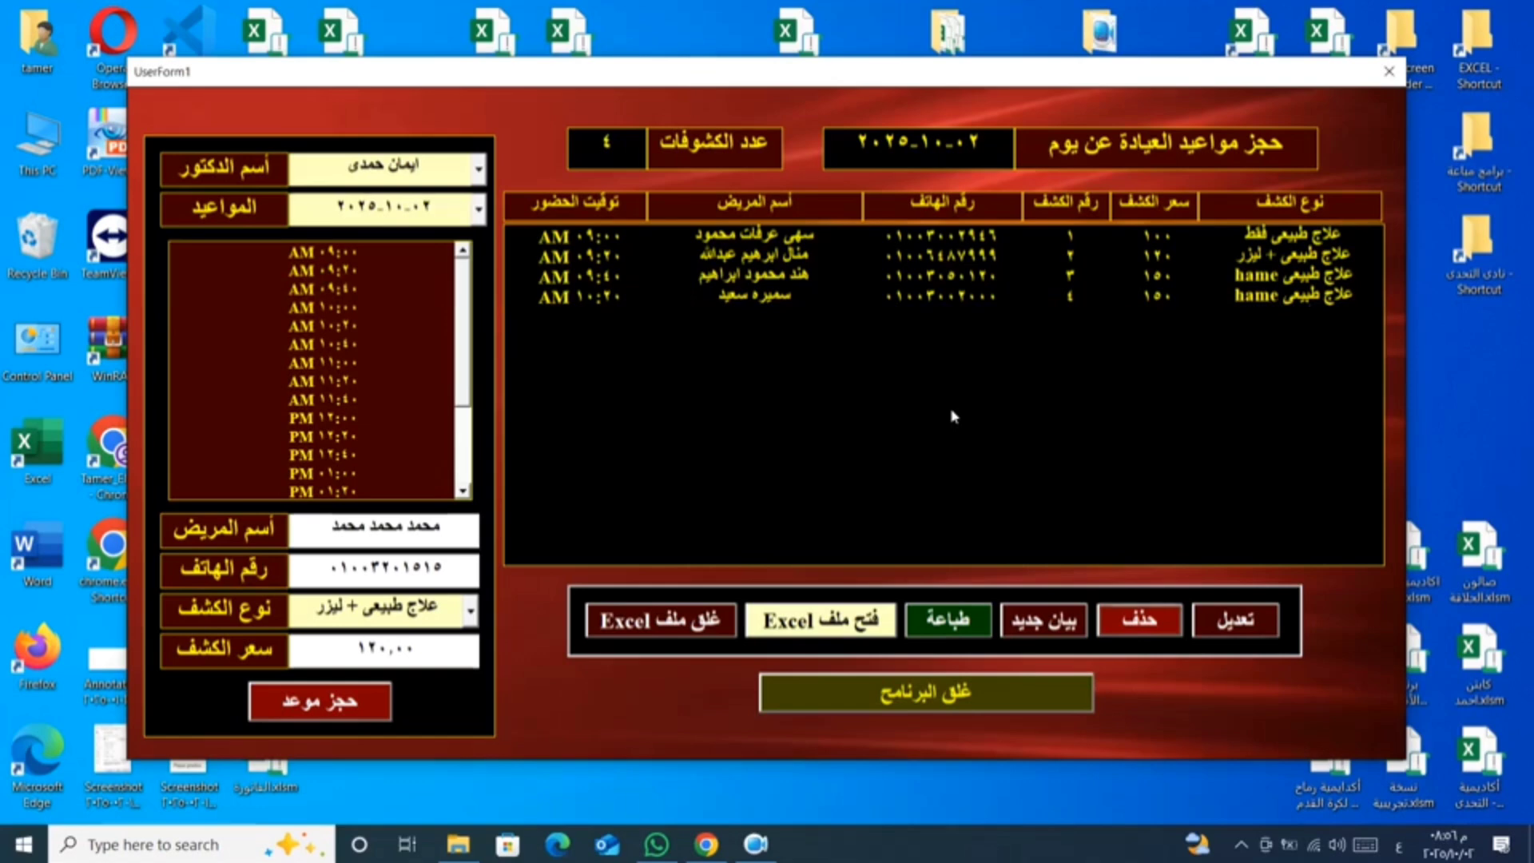
{"action": "left_click", "coordinate": [1055, 629]}
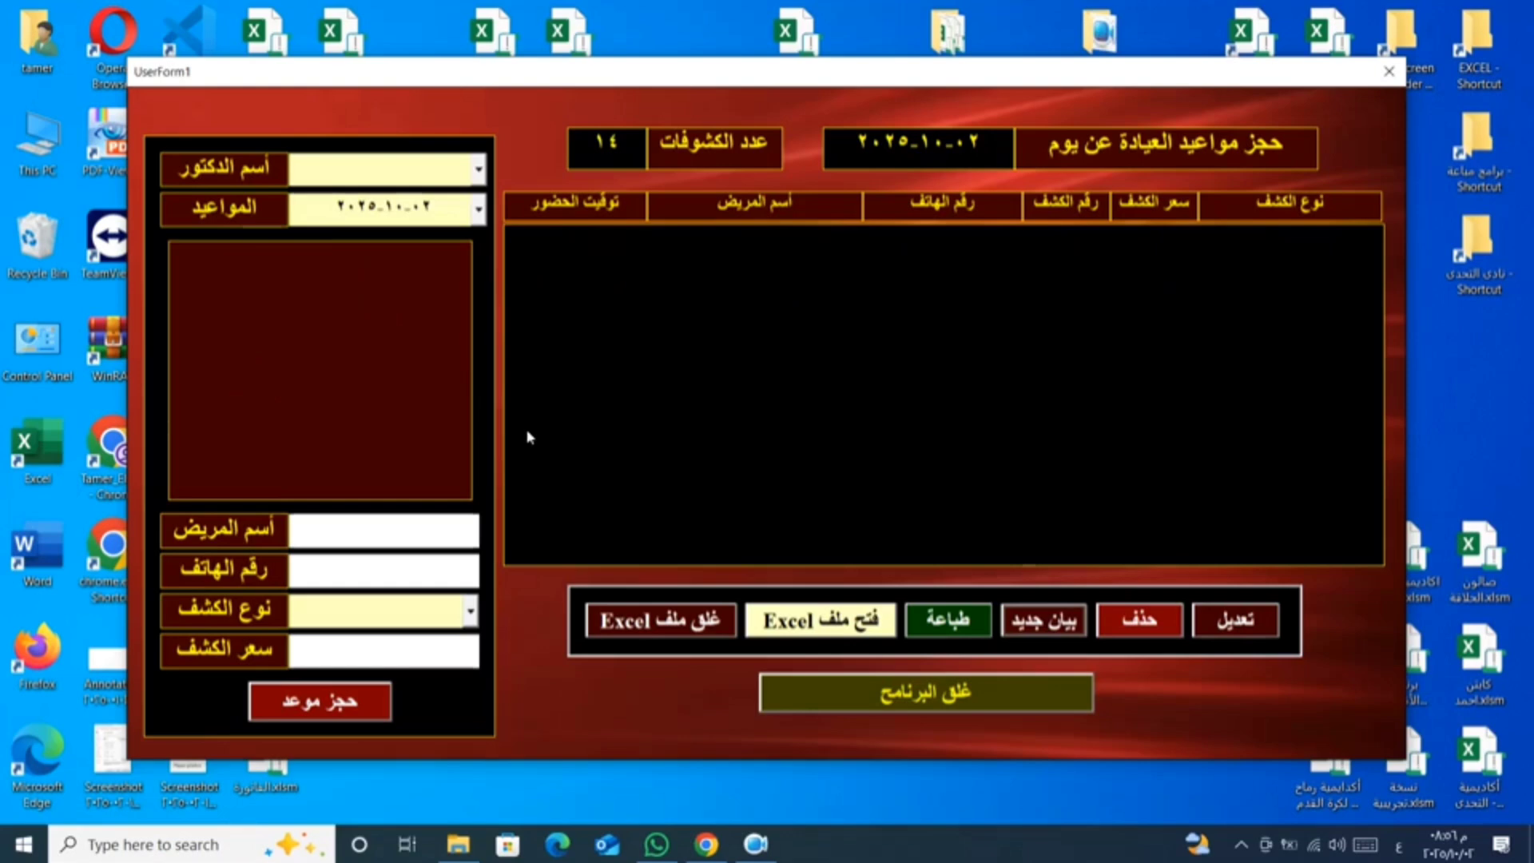
Step: Switch to another doctor with no 2025-10-02 bookings and select the 09:20 AM slot
{"action": "left_click", "coordinate": [479, 169]}
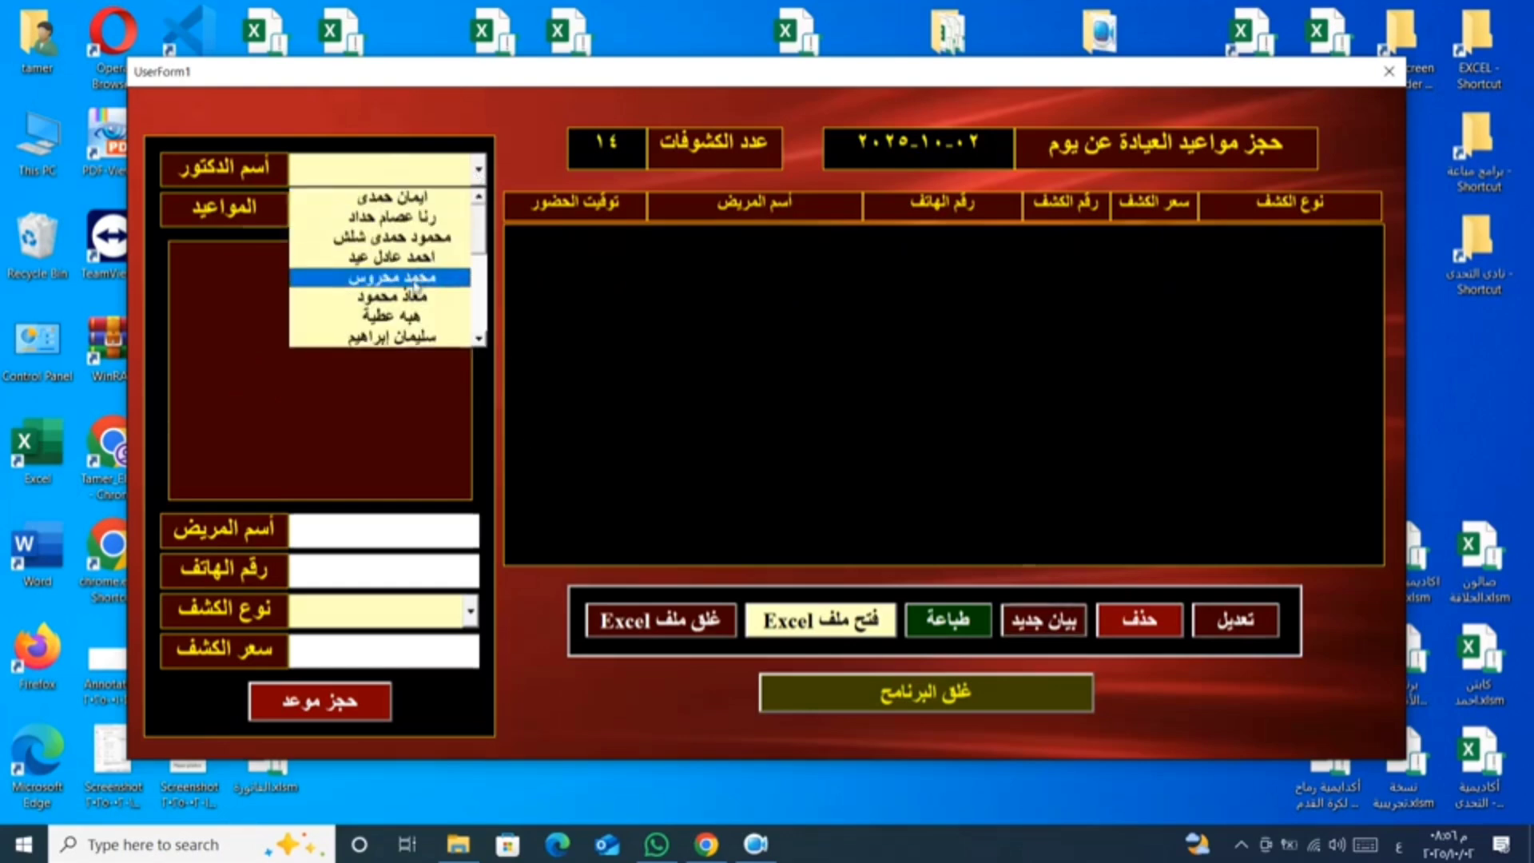
{"action": "left_click", "coordinate": [415, 311]}
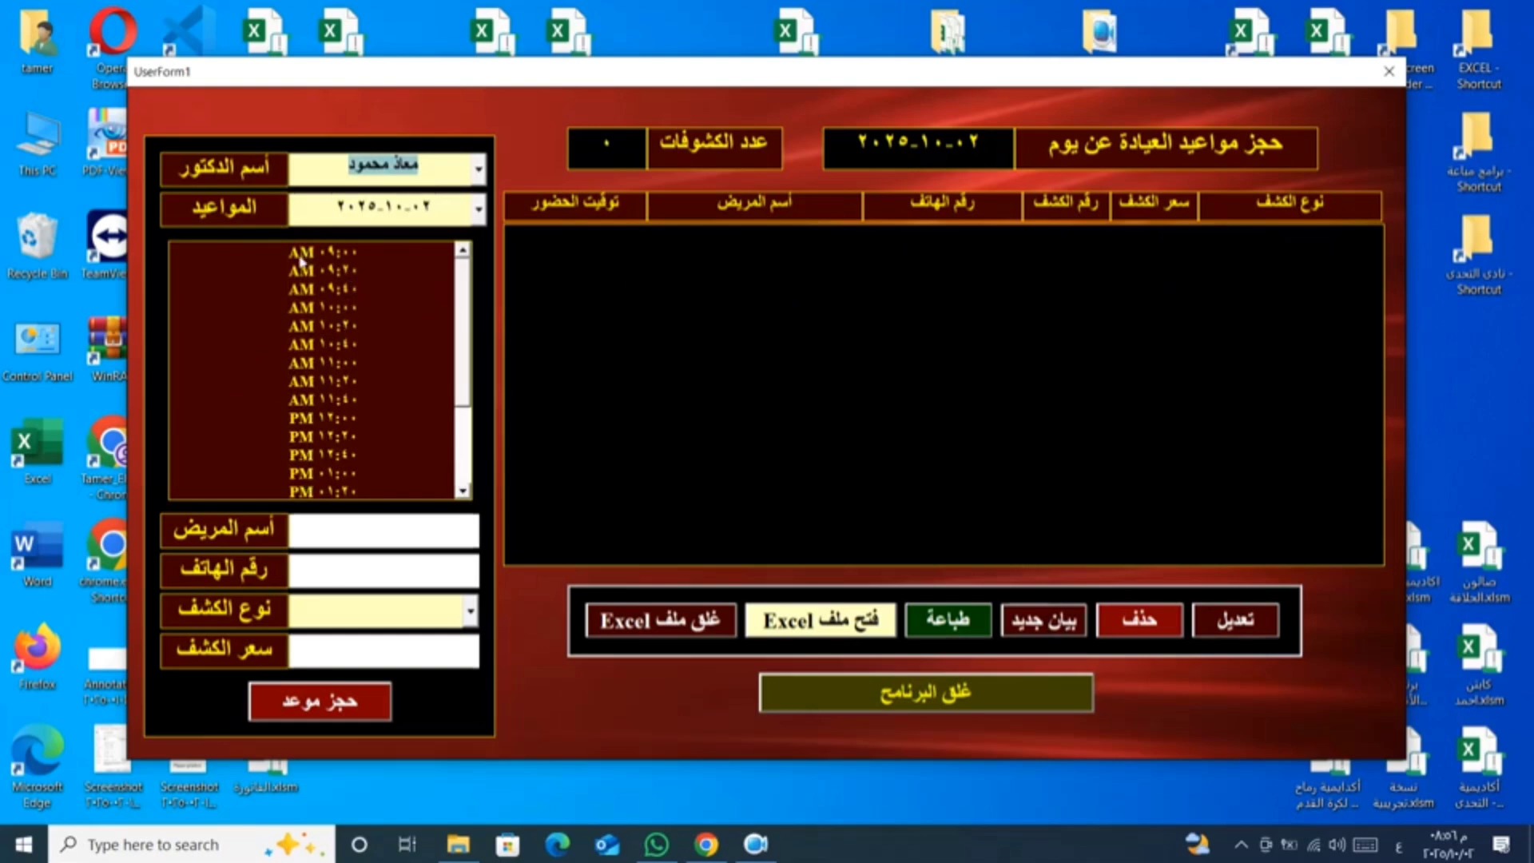
{"action": "left_click", "coordinate": [356, 254]}
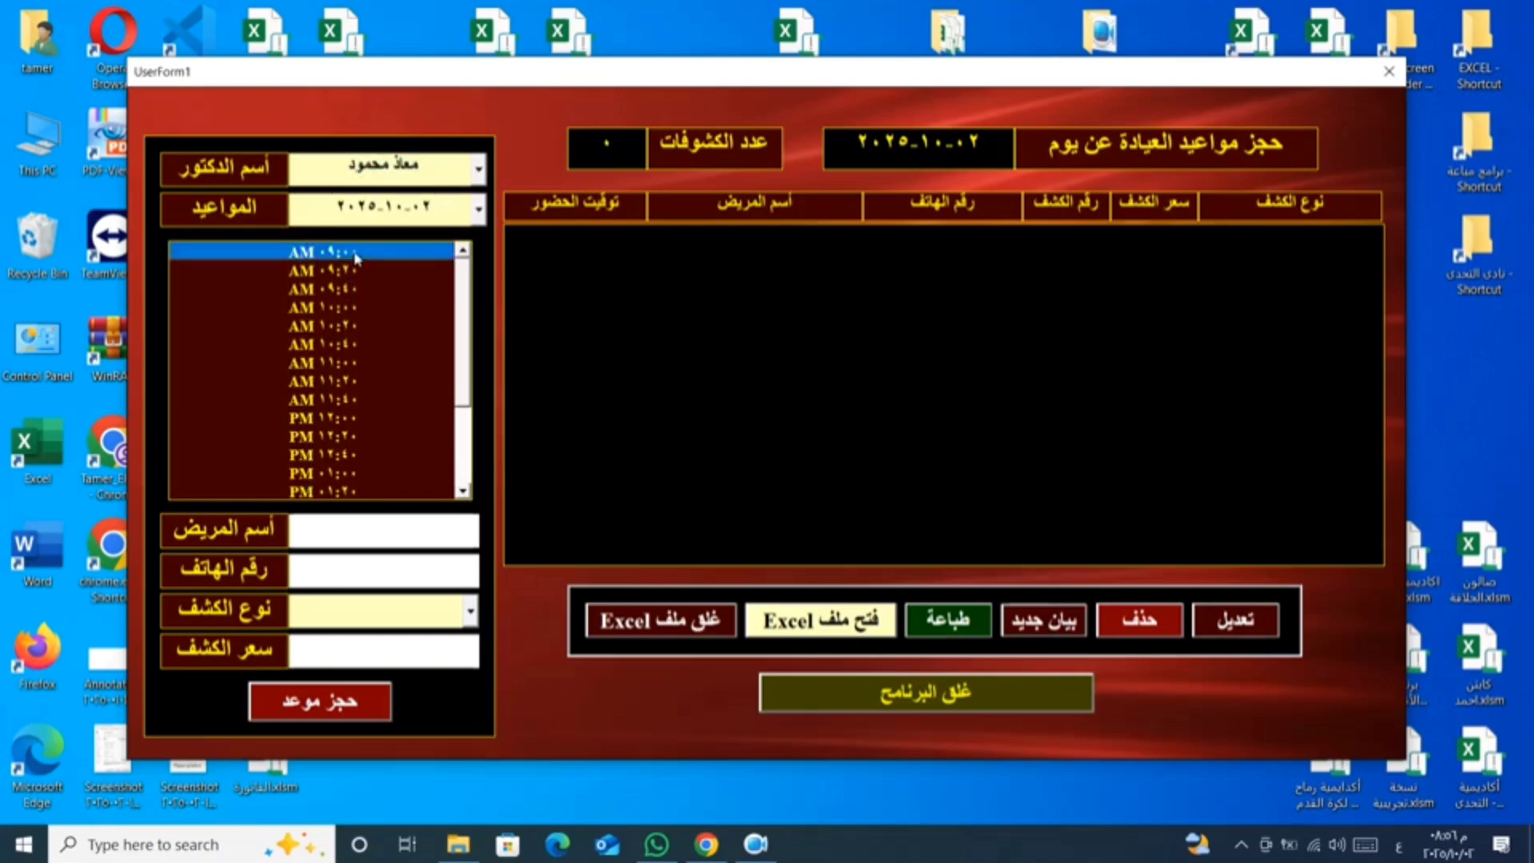
{"action": "left_click", "coordinate": [356, 272]}
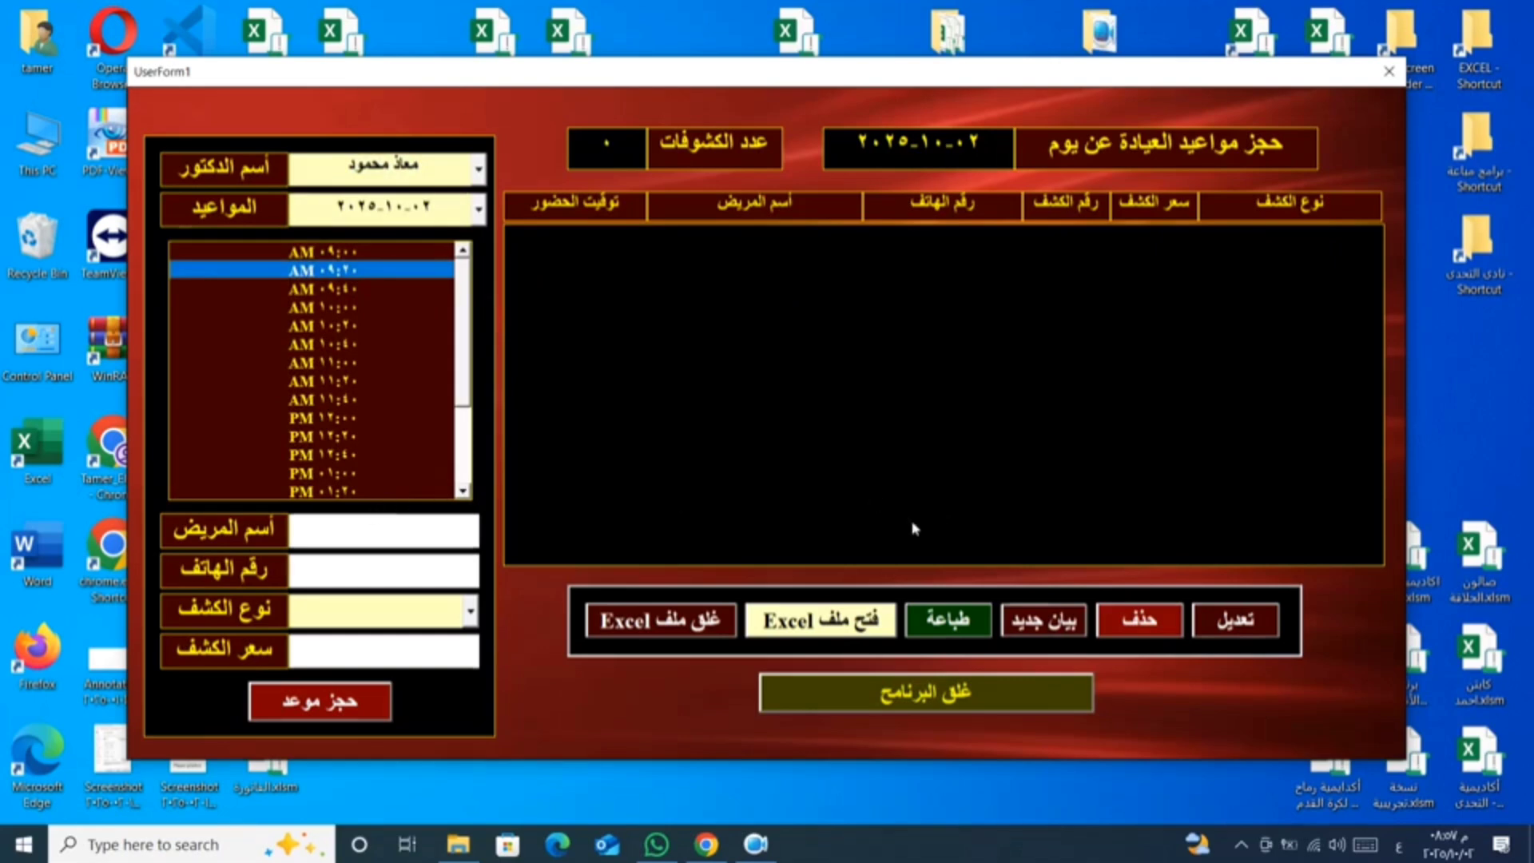
Step: Unlock the underlying workbook by entering the password
{"action": "left_click", "coordinate": [836, 628]}
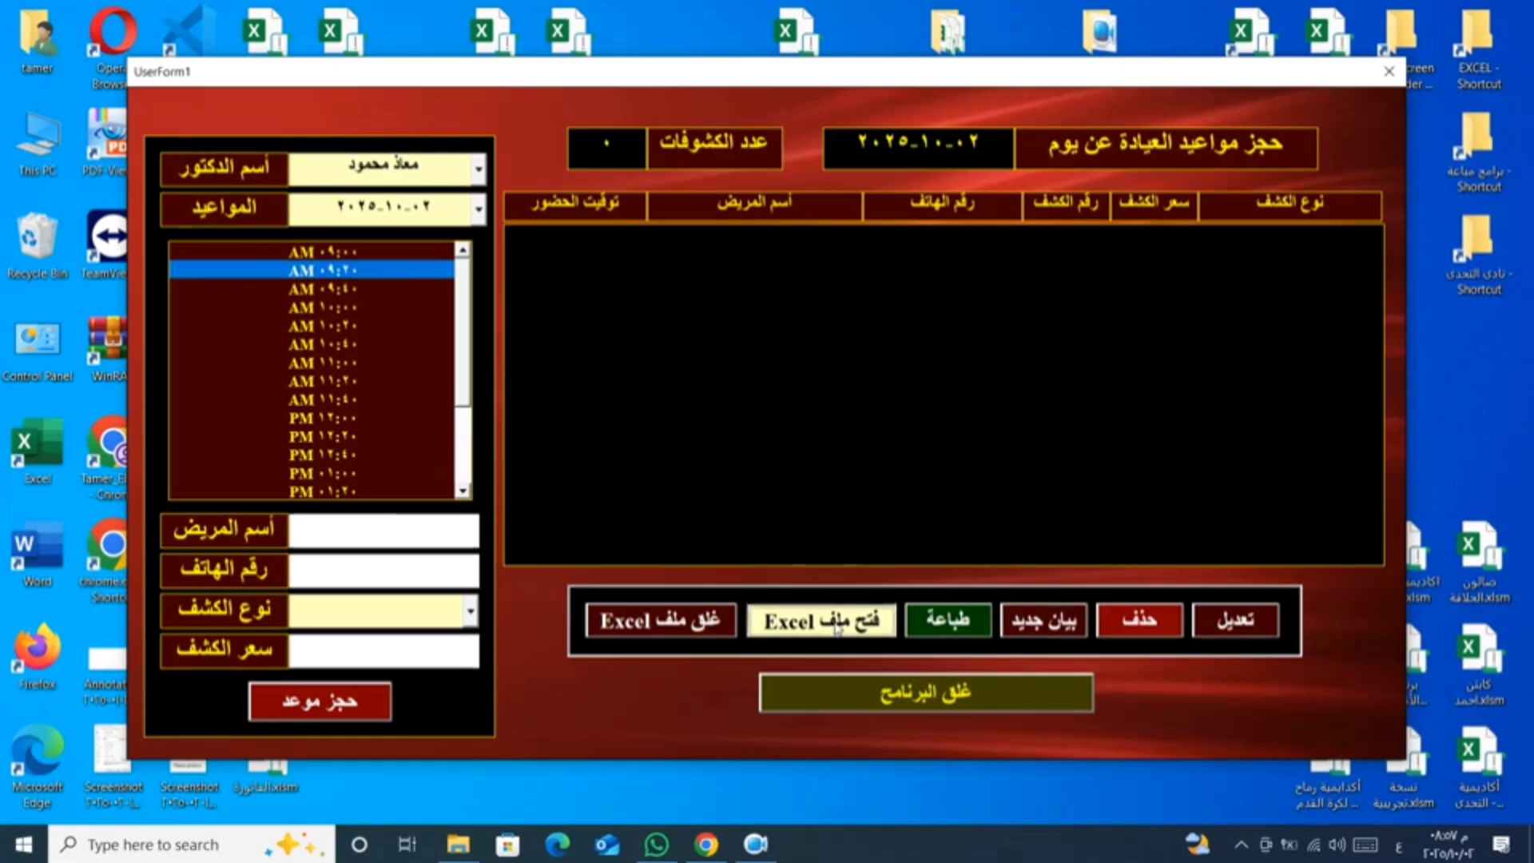
{"action": "left_click_drag", "start_coordinate": [777, 239], "coordinate": [748, 246]}
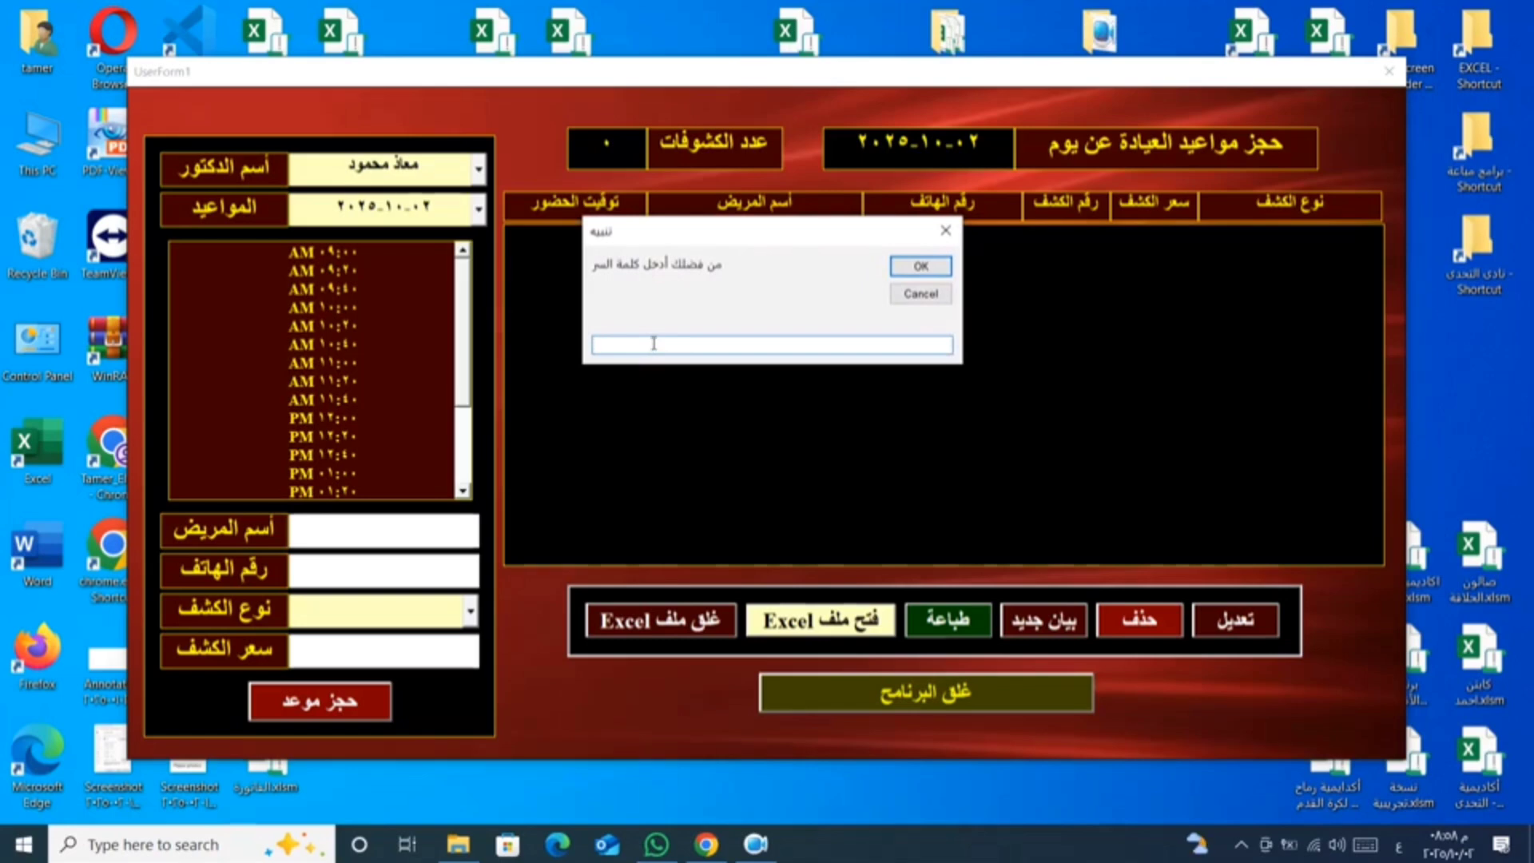
{"action": "key", "text": "Return"}
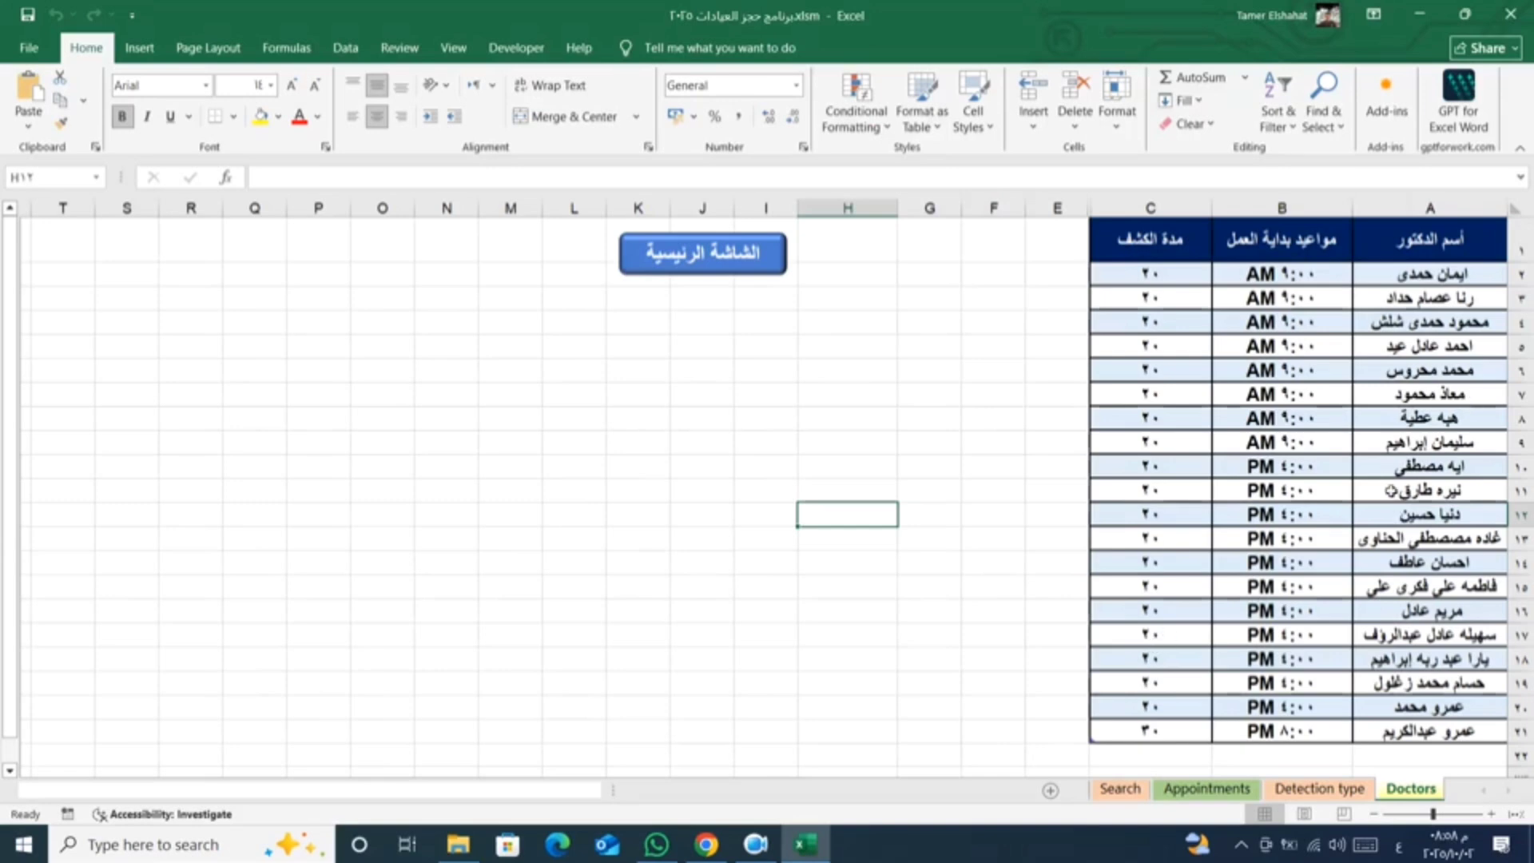
Step: Check the last doctor's name and start time in A21 and B21, then relaunch the booking form
{"action": "scroll", "coordinate": [1390, 499], "scroll_direction": "down", "scroll_amount": 1}
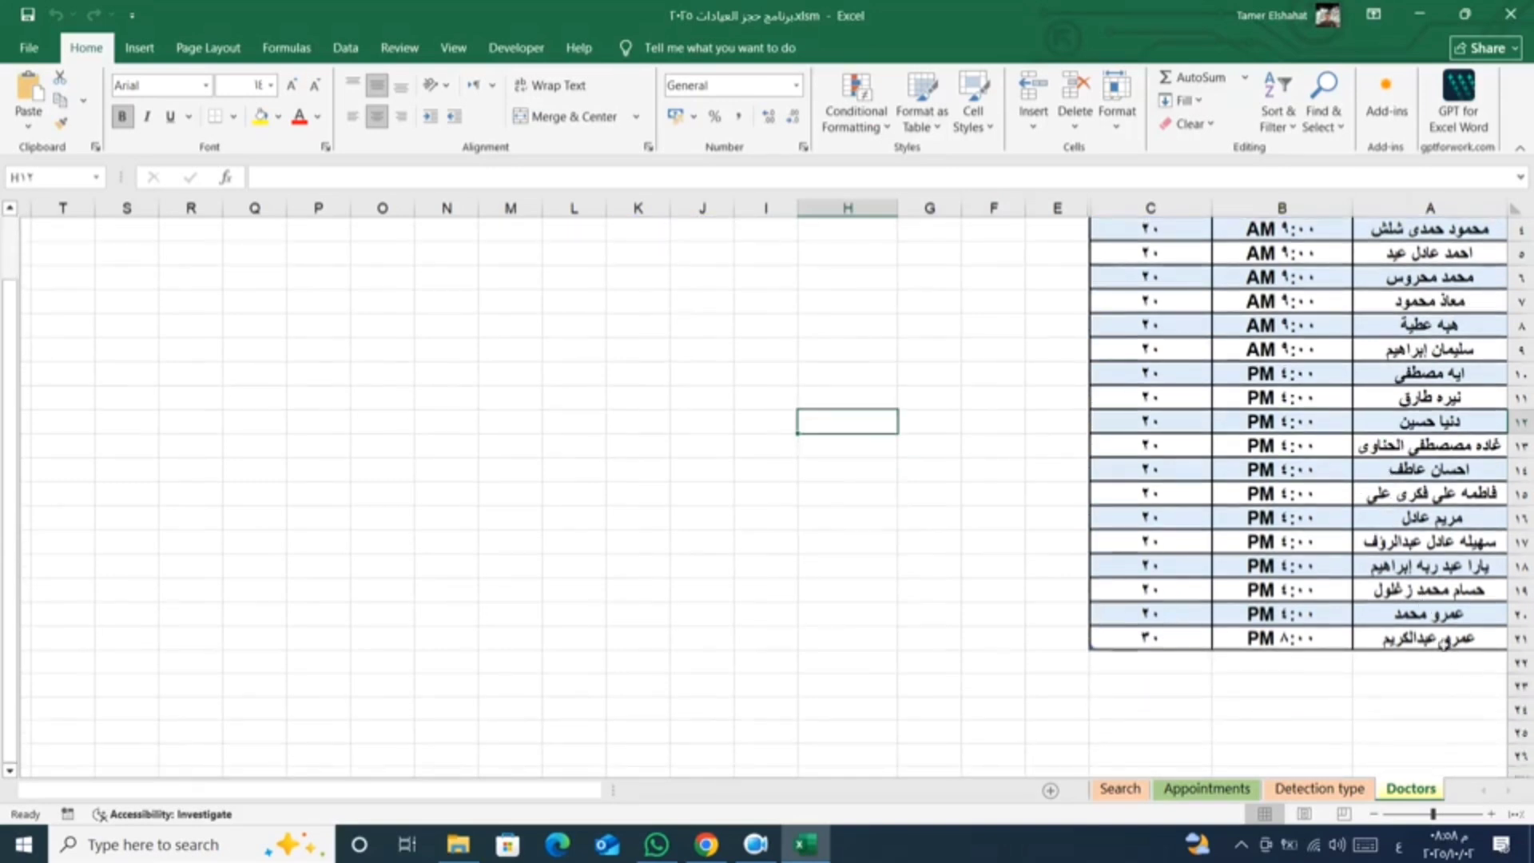
{"action": "left_click", "coordinate": [1434, 642]}
{"action": "scroll", "coordinate": [1419, 689], "scroll_direction": "up", "scroll_amount": 2}
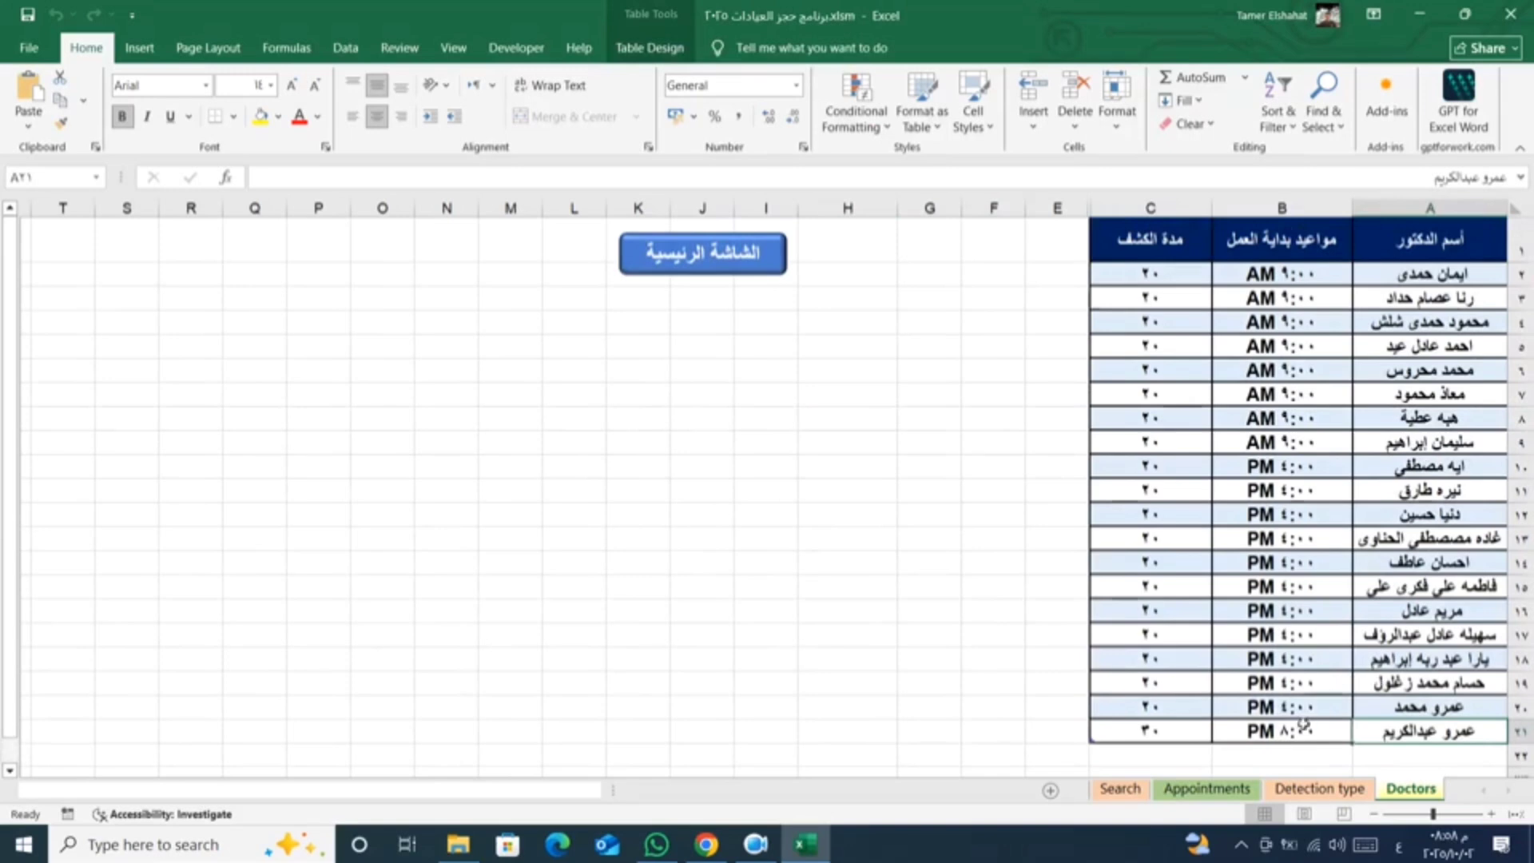
{"action": "left_click", "coordinate": [1298, 729]}
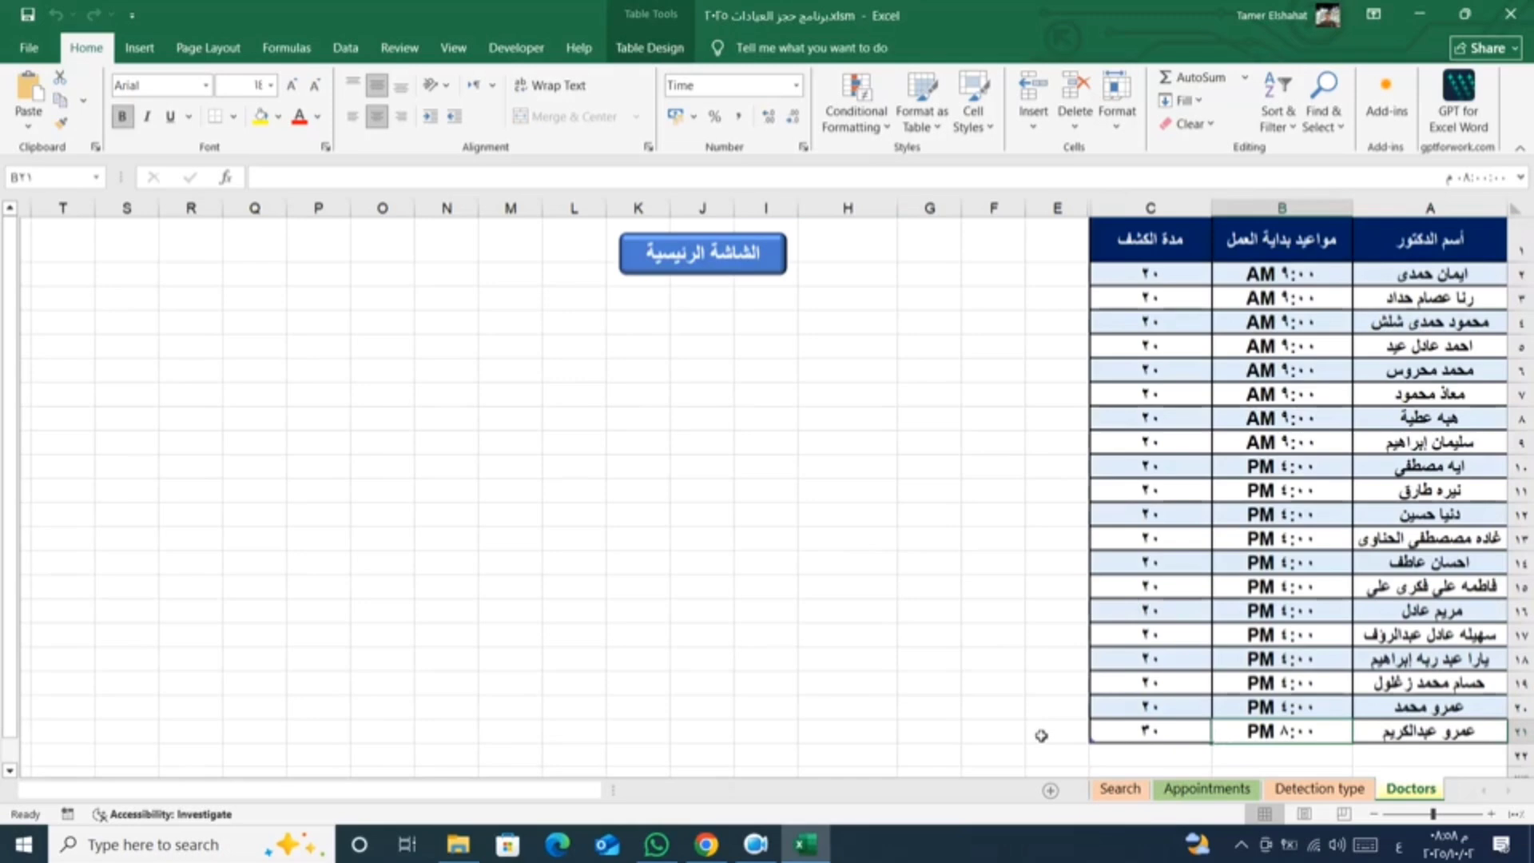
{"action": "left_click", "coordinate": [764, 257]}
{"action": "left_click", "coordinate": [478, 169]}
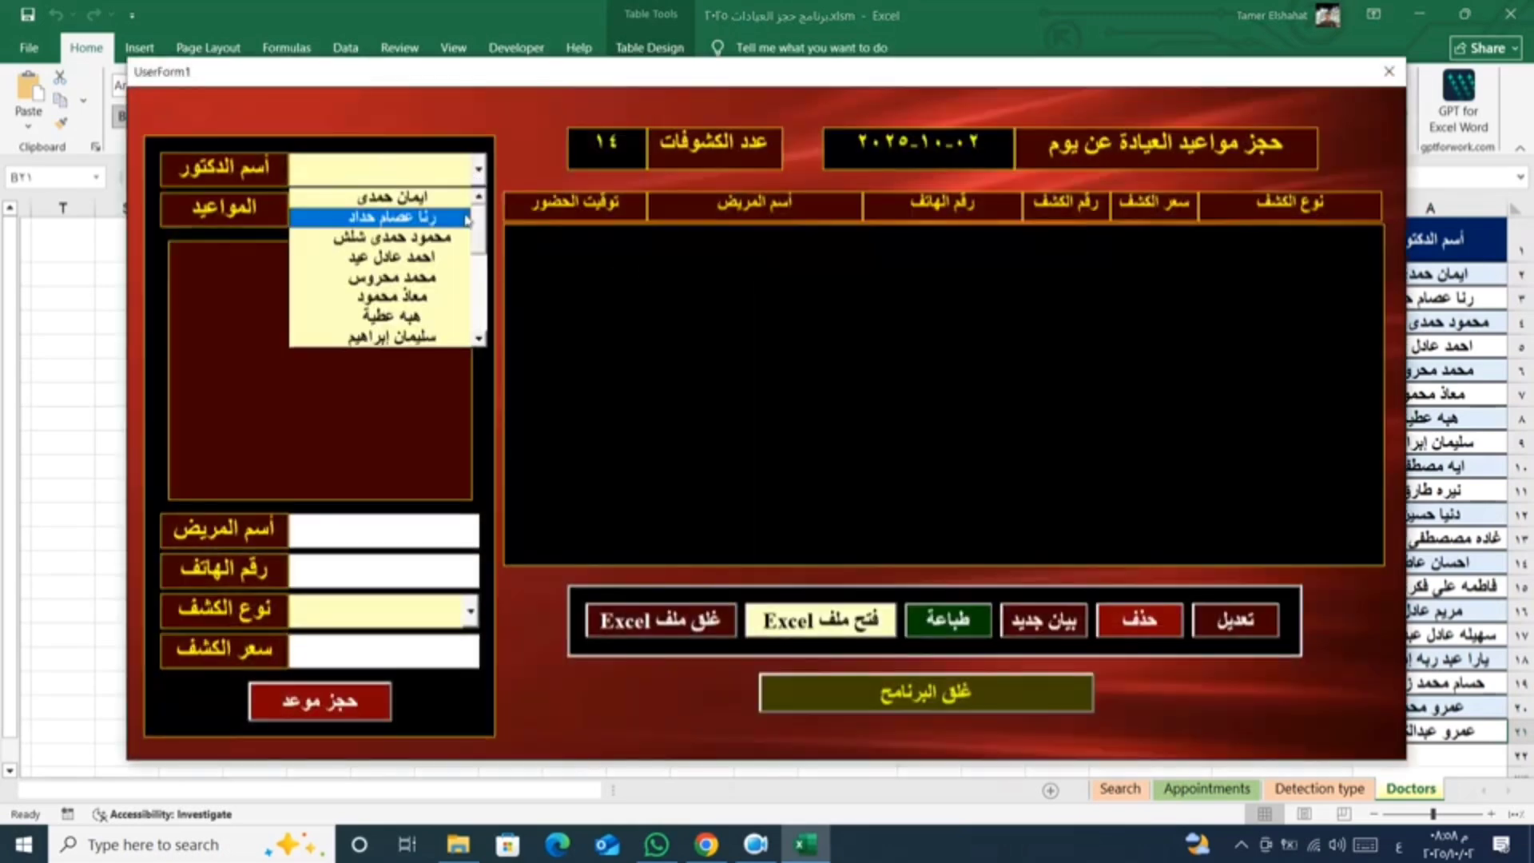
Step: Load the last doctor, try the PM 08:00 and PM 08:30 slots, and request the workbook
{"action": "scroll", "coordinate": [432, 288], "scroll_direction": "down", "scroll_amount": 1}
{"action": "scroll", "coordinate": [431, 304], "scroll_direction": "down", "scroll_amount": 3}
{"action": "left_click", "coordinate": [433, 336]}
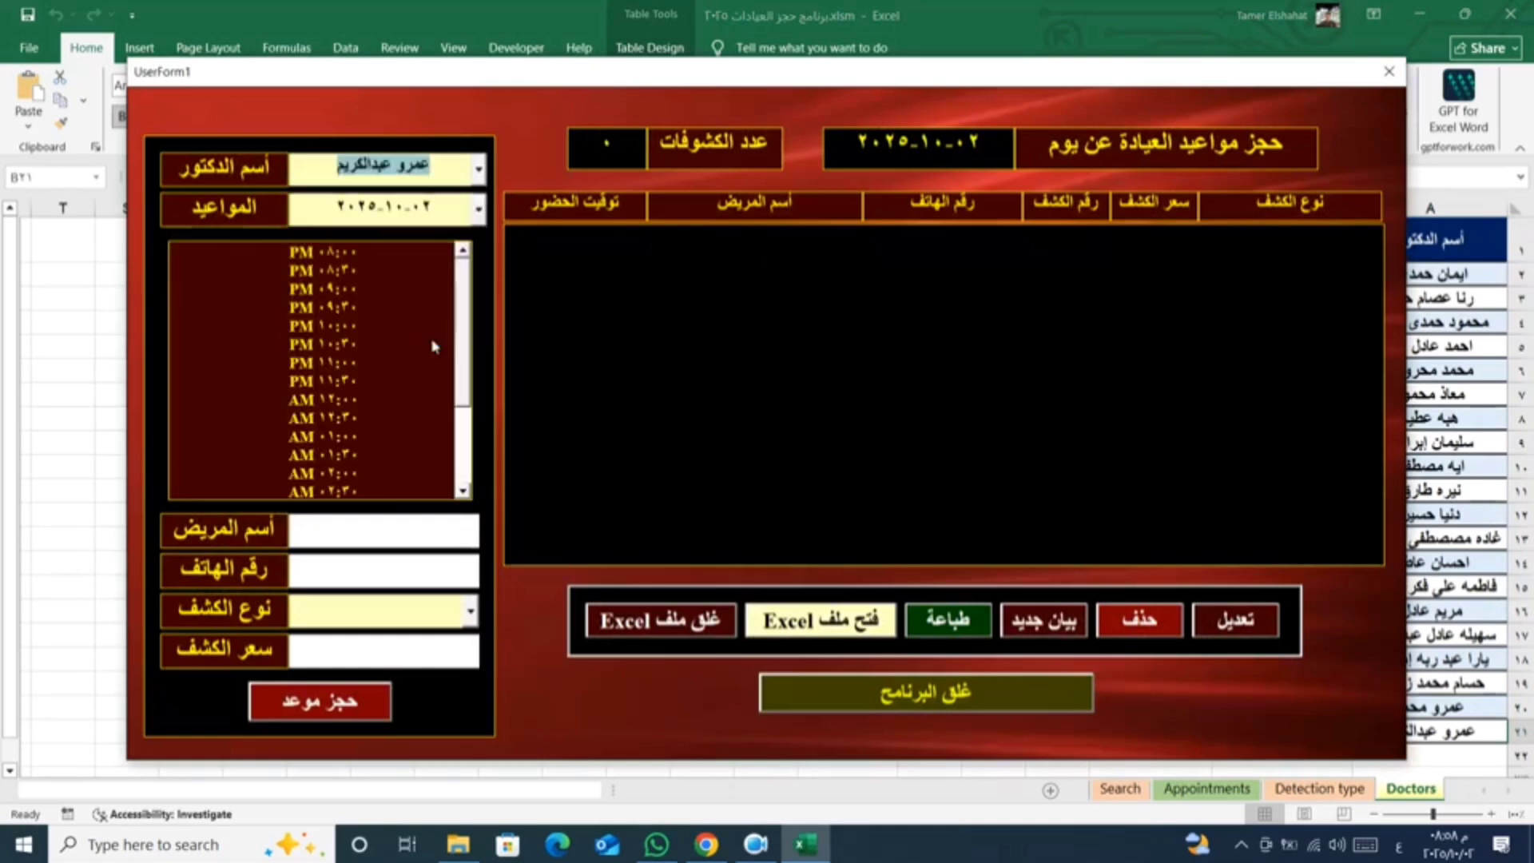
{"action": "left_click", "coordinate": [320, 255]}
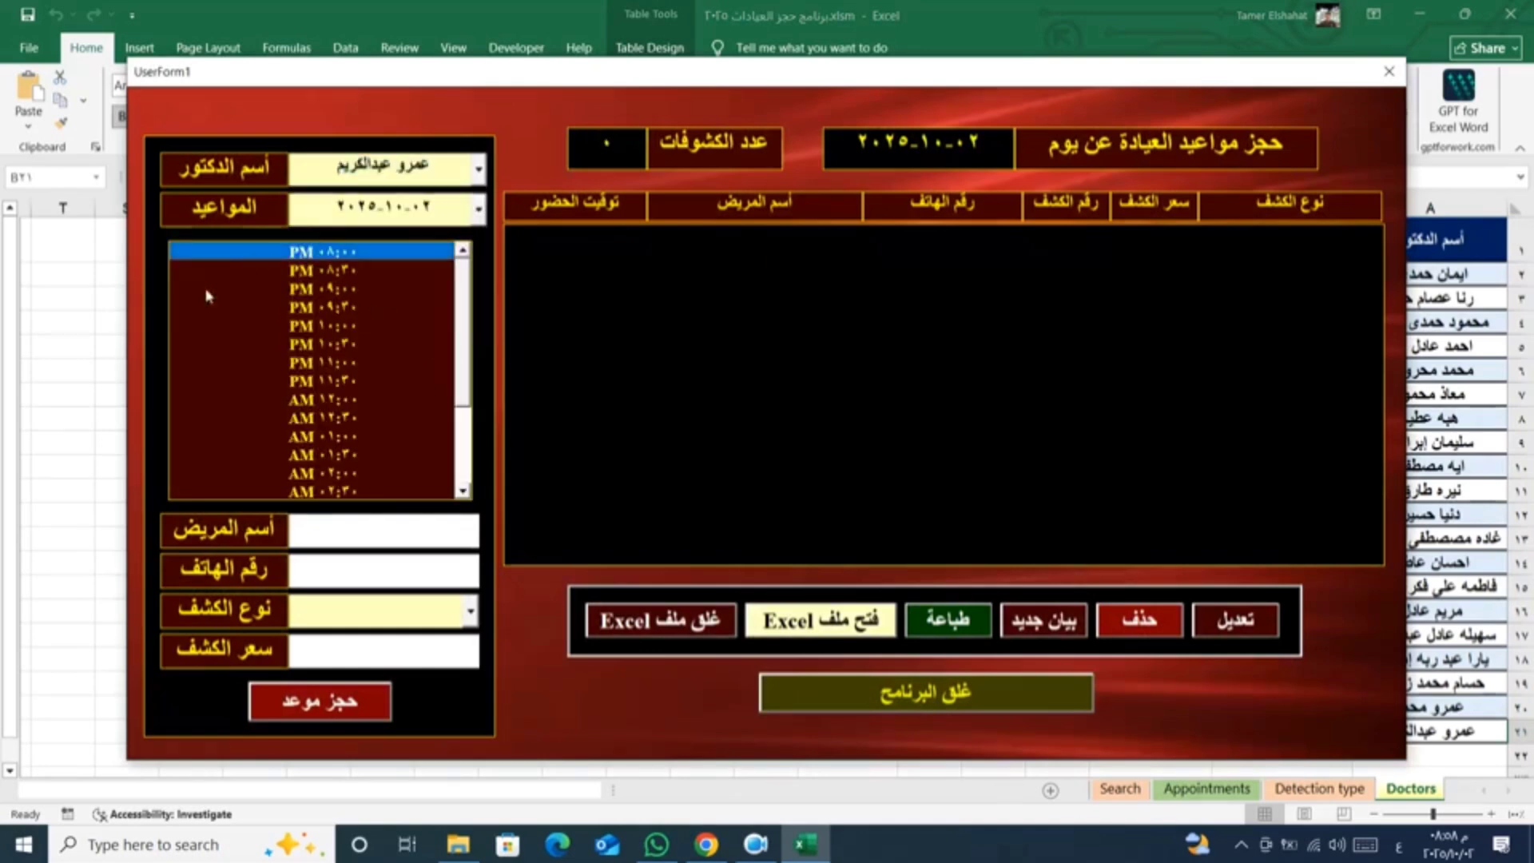
{"action": "left_click", "coordinate": [318, 271]}
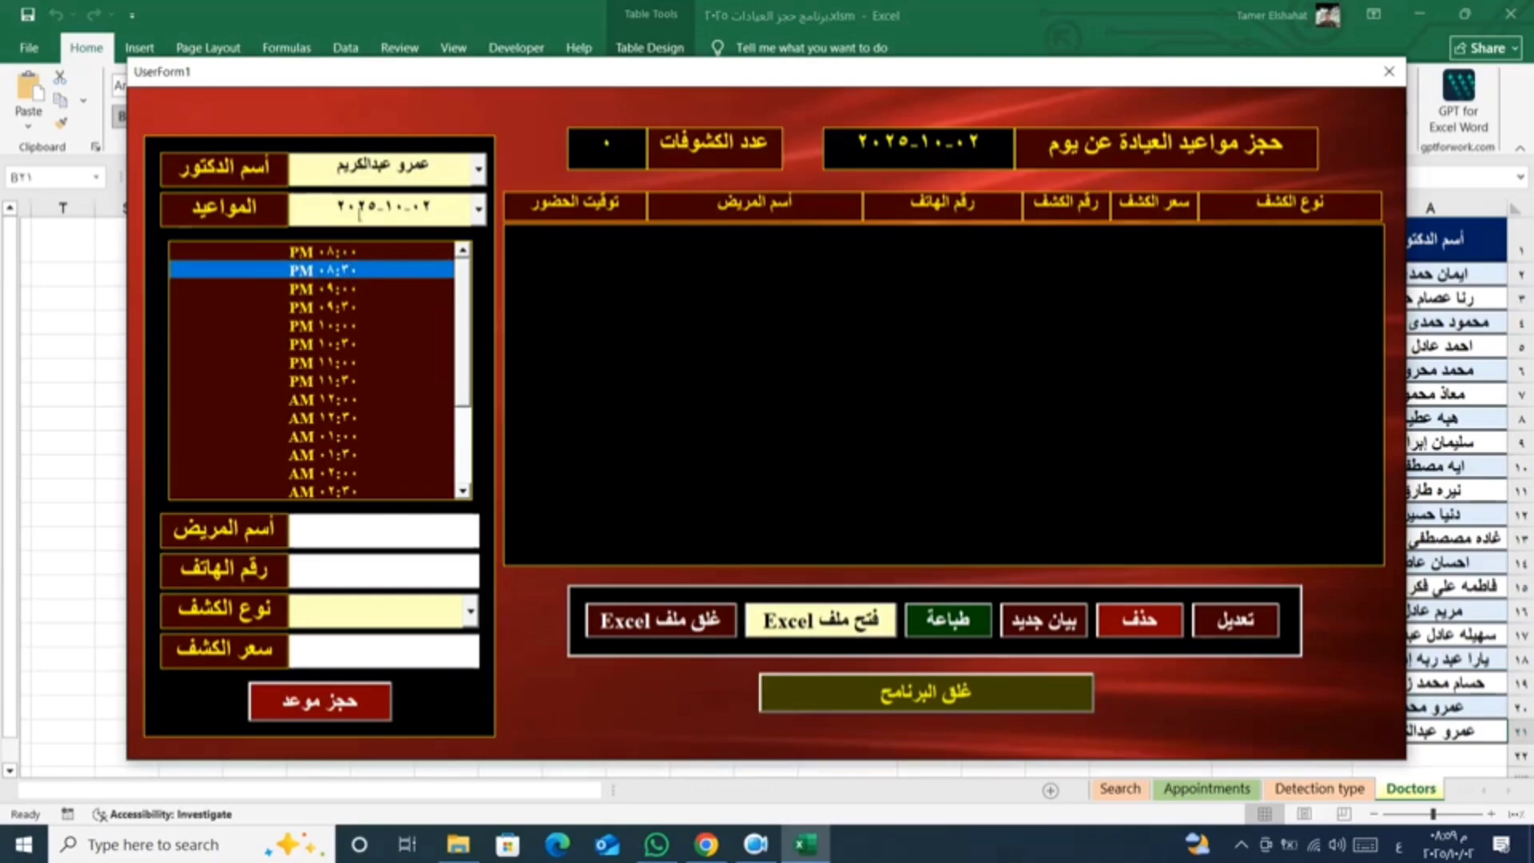
{"action": "left_click", "coordinate": [810, 631]}
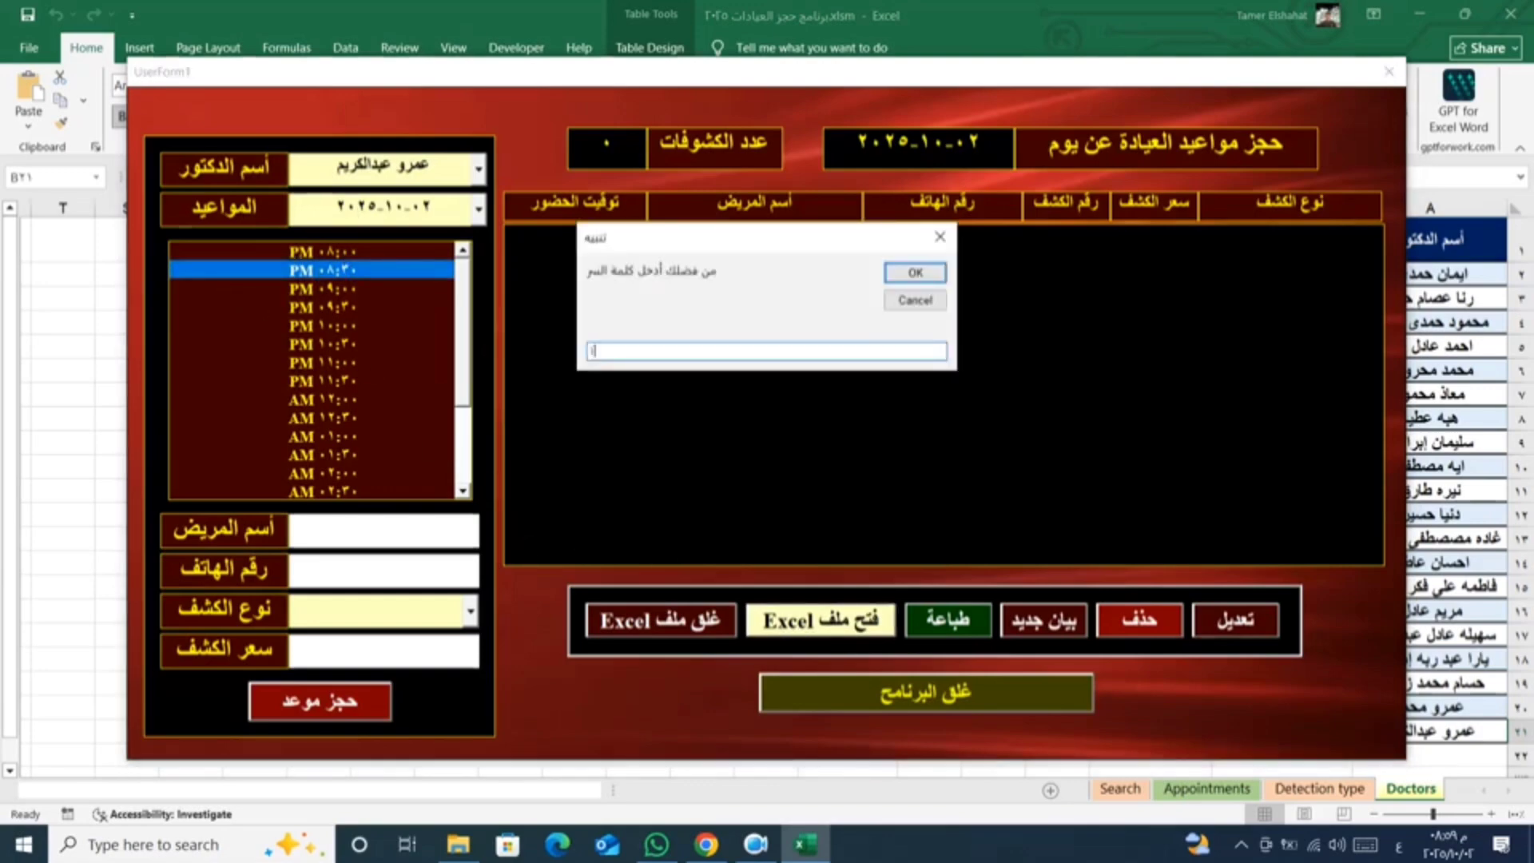
Step: Unlock the sheet and set the last doctor's start time in B21 to 10:30 PM
{"action": "key", "text": "Return"}
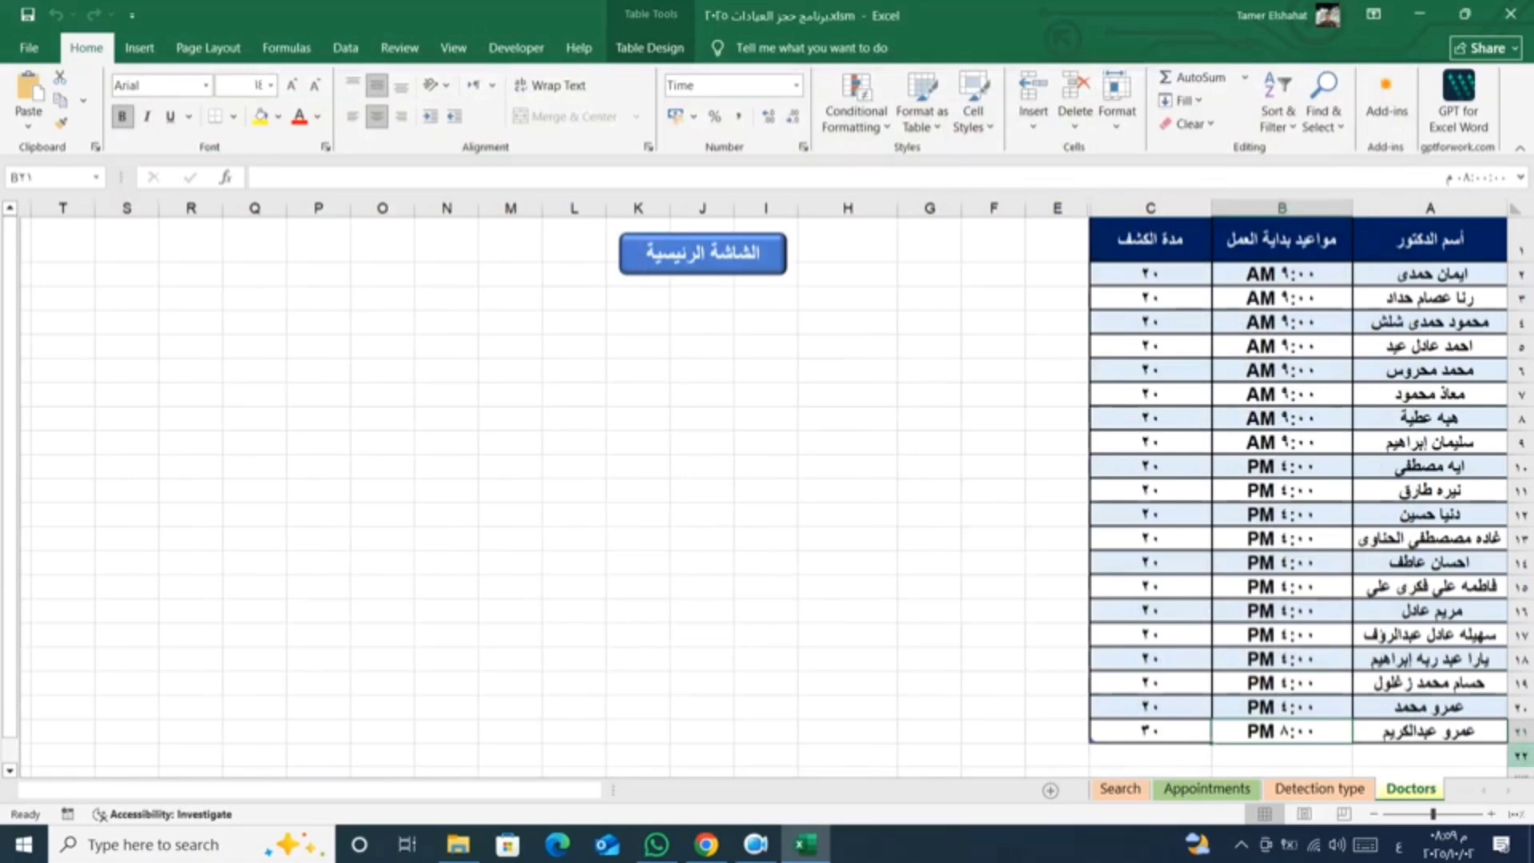
{"action": "scroll", "coordinate": [1386, 692], "scroll_direction": "down", "scroll_amount": 1}
{"action": "scroll", "coordinate": [1387, 691], "scroll_direction": "up", "scroll_amount": 1}
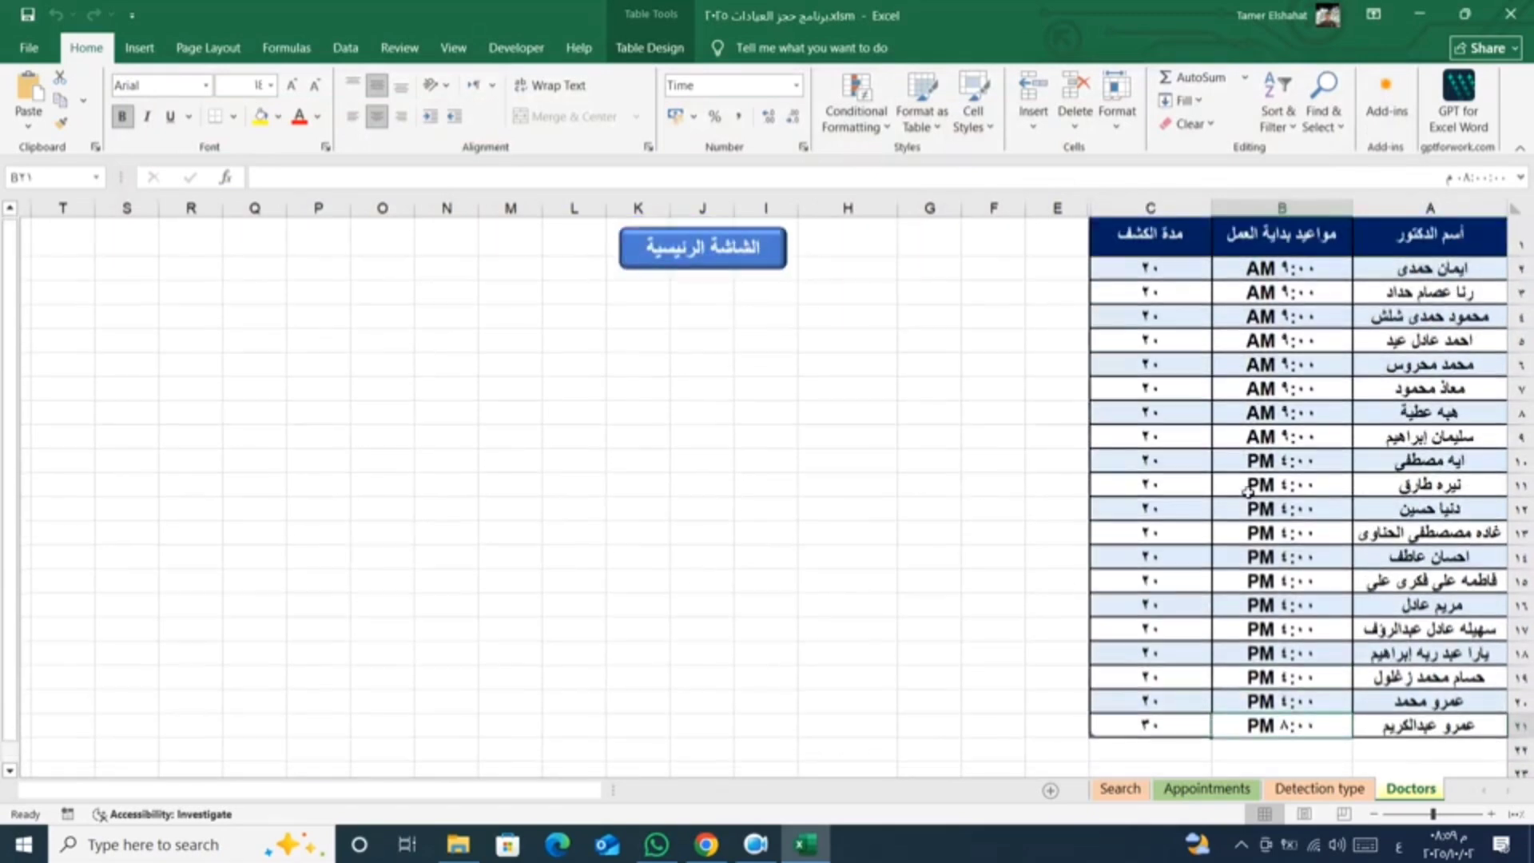
{"action": "scroll", "coordinate": [1251, 271], "scroll_direction": "down", "scroll_amount": 1}
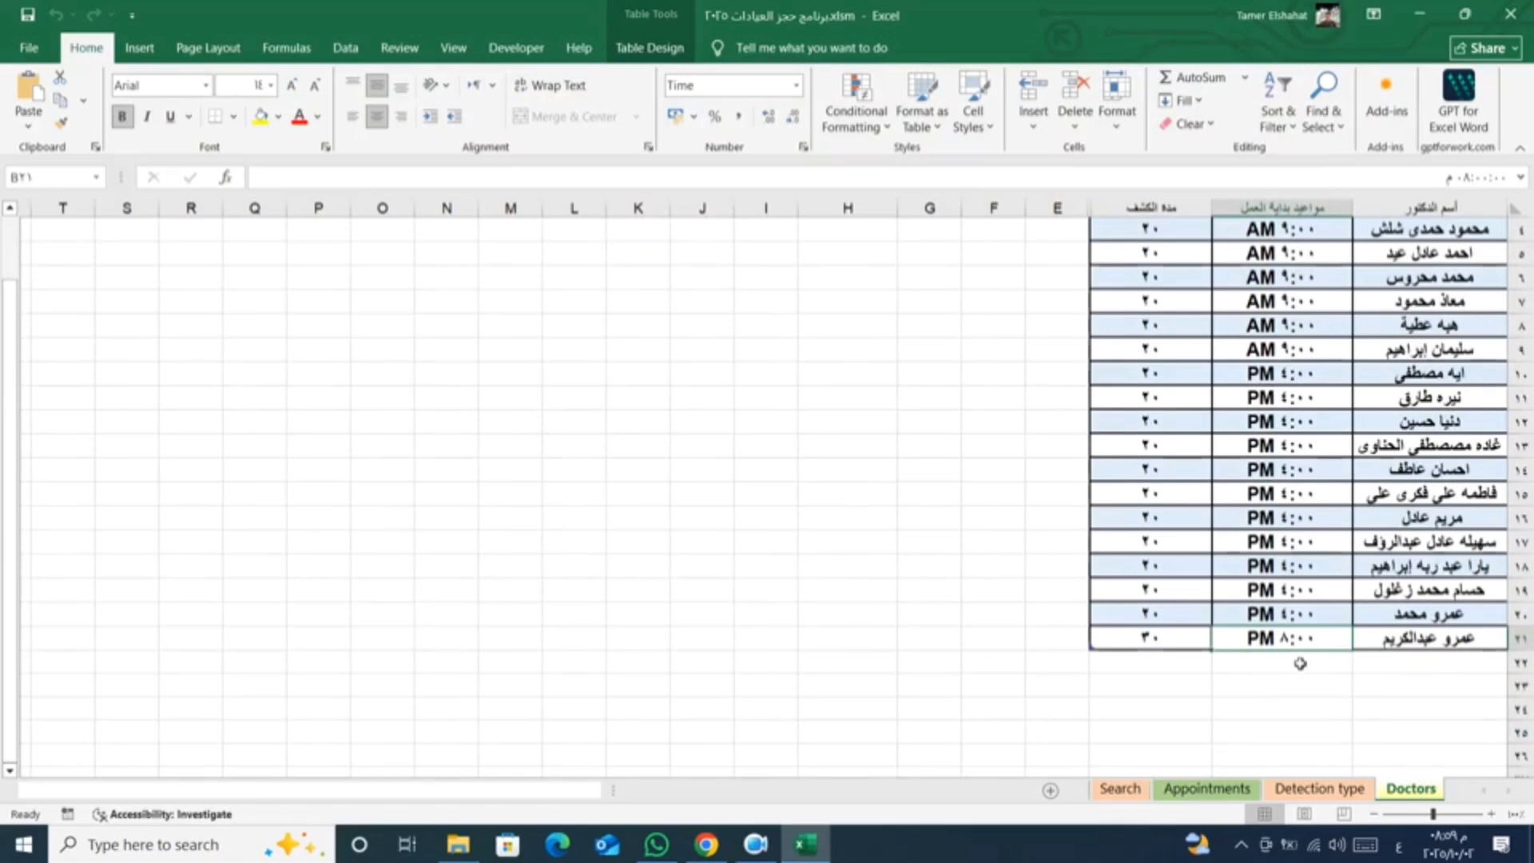
{"action": "type", "text": "10"}
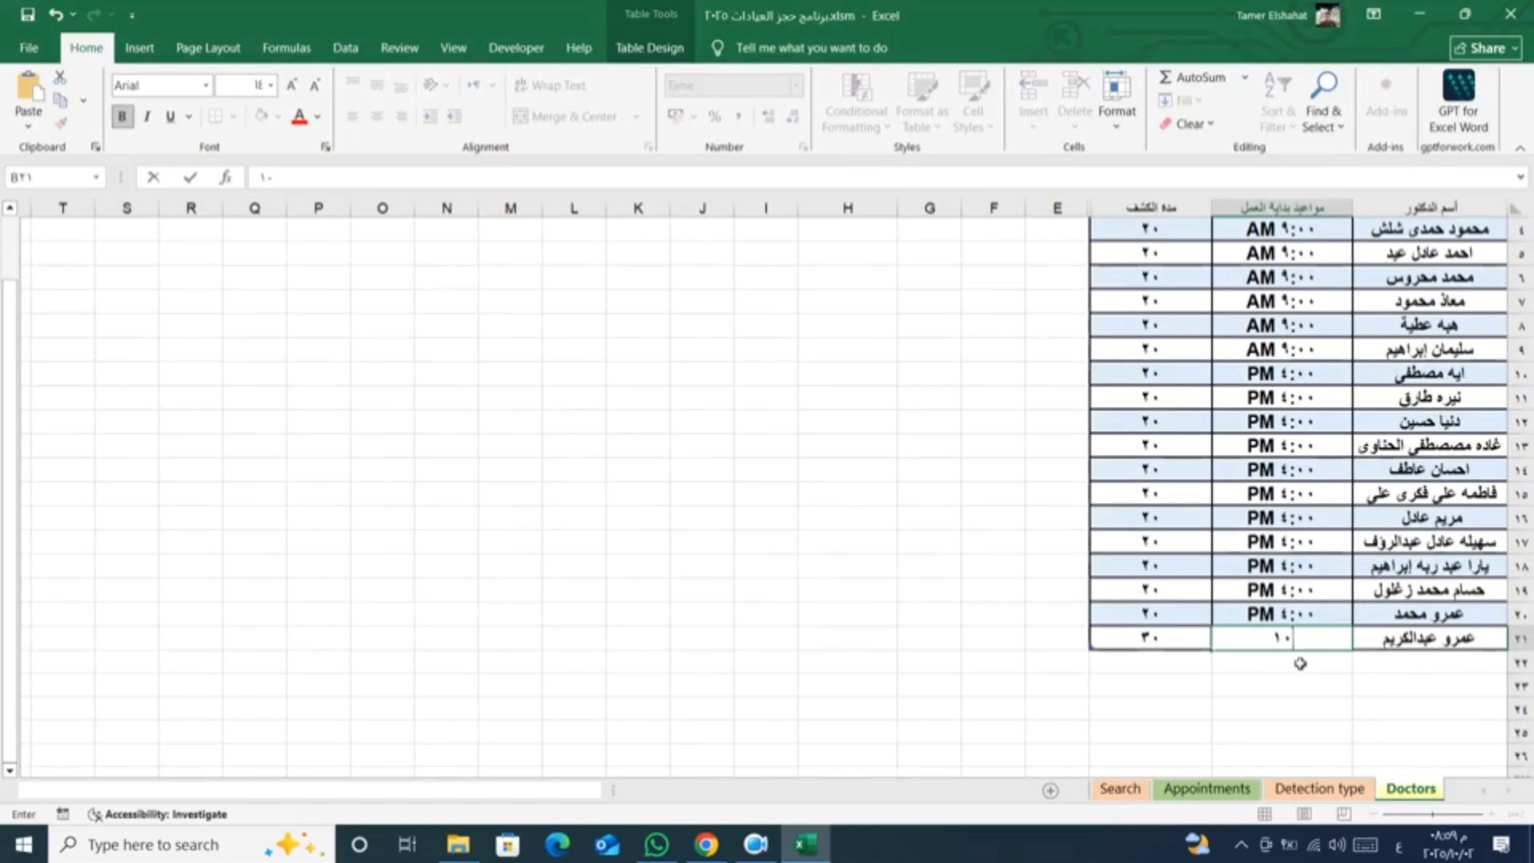
{"action": "type", "text": ":"}
{"action": "type", "text": "30"}
{"action": "type", "text": " ا"}
{"action": "key", "text": "BackSpace"}
{"action": "key", "text": "BackSpace"}
{"action": "key", "text": "alt+shift"}
{"action": "type", "text": "Pm"}
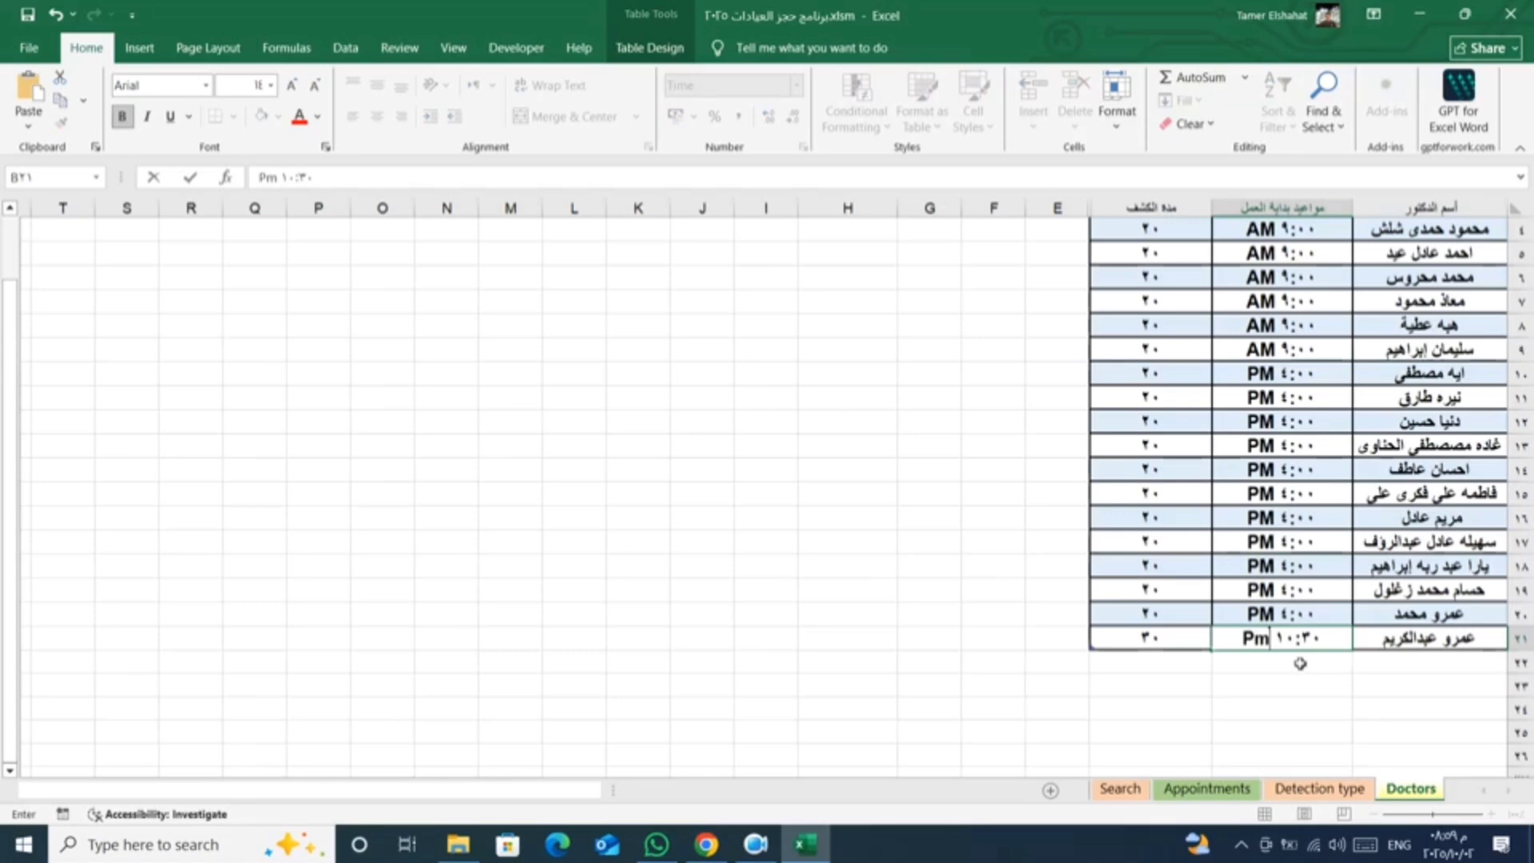
{"action": "key", "text": "Return"}
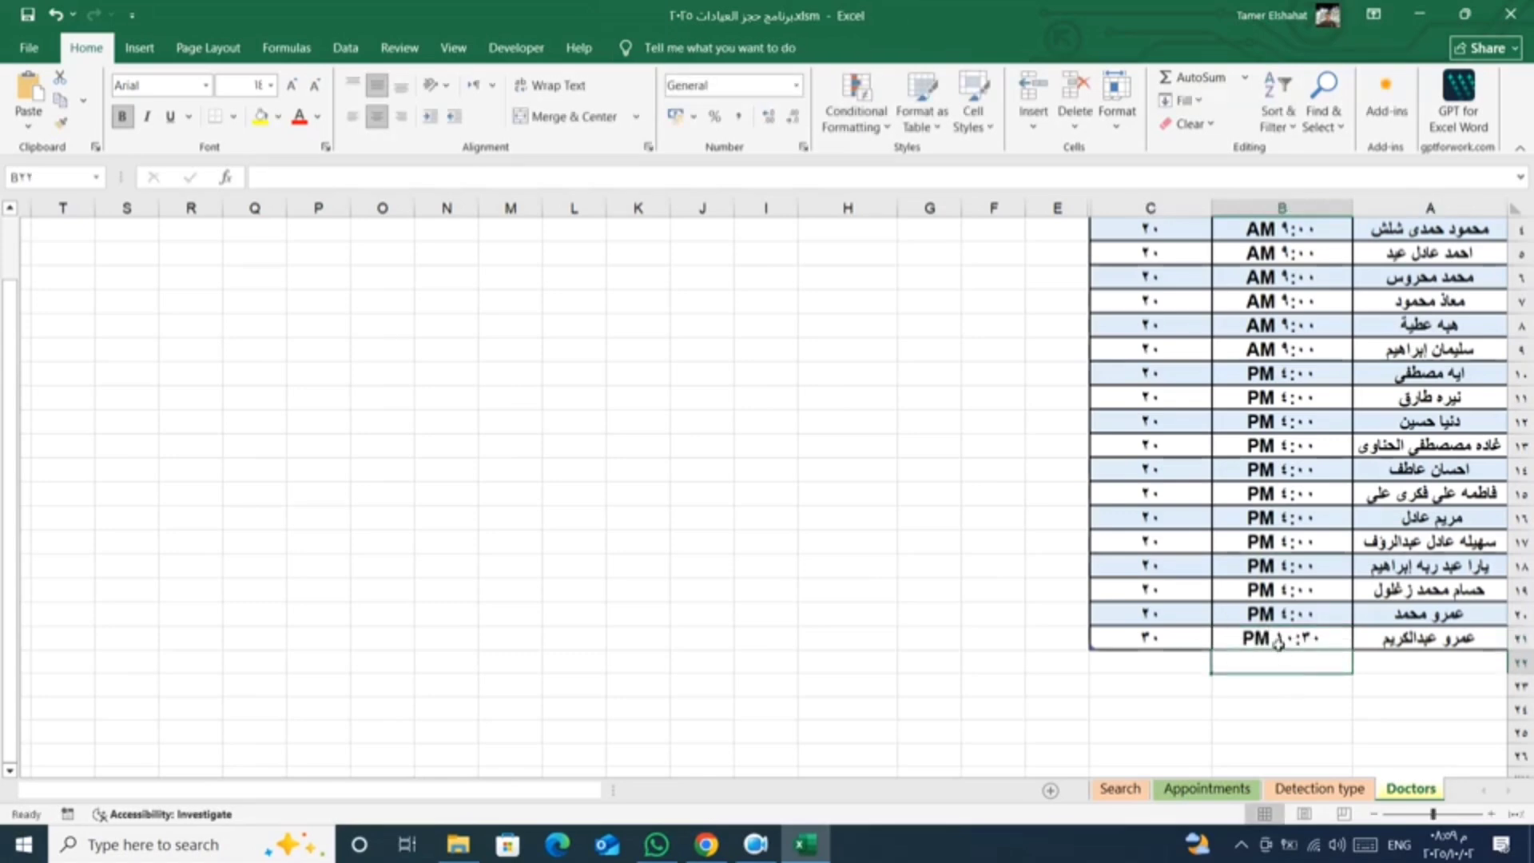
Step: Set his appointment length in C21 to 15 minutes
{"action": "left_click", "coordinate": [1160, 644]}
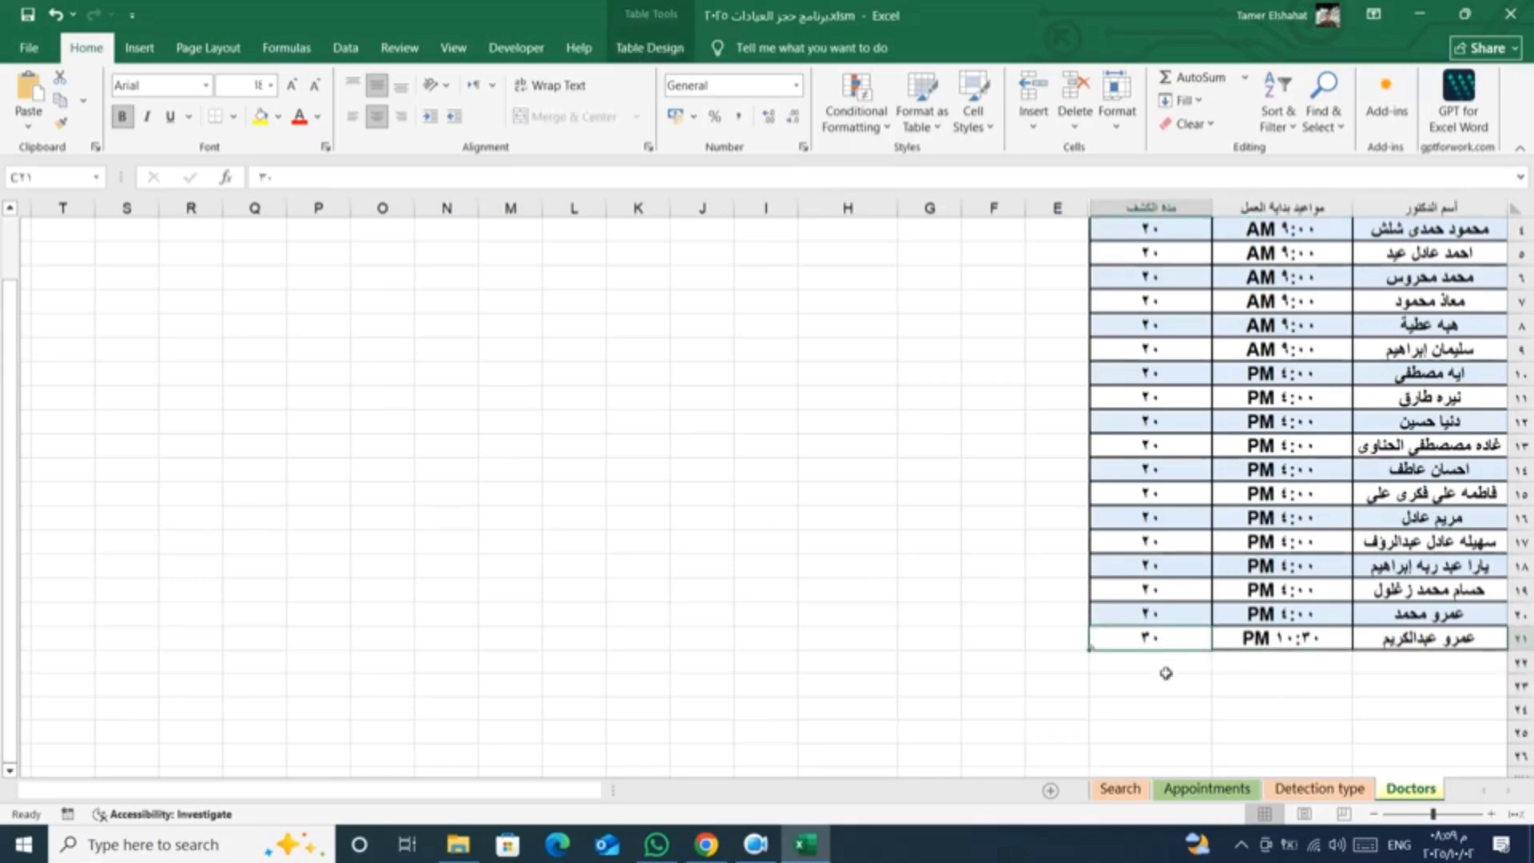
{"action": "type", "text": "15"}
{"action": "key", "text": "Return"}
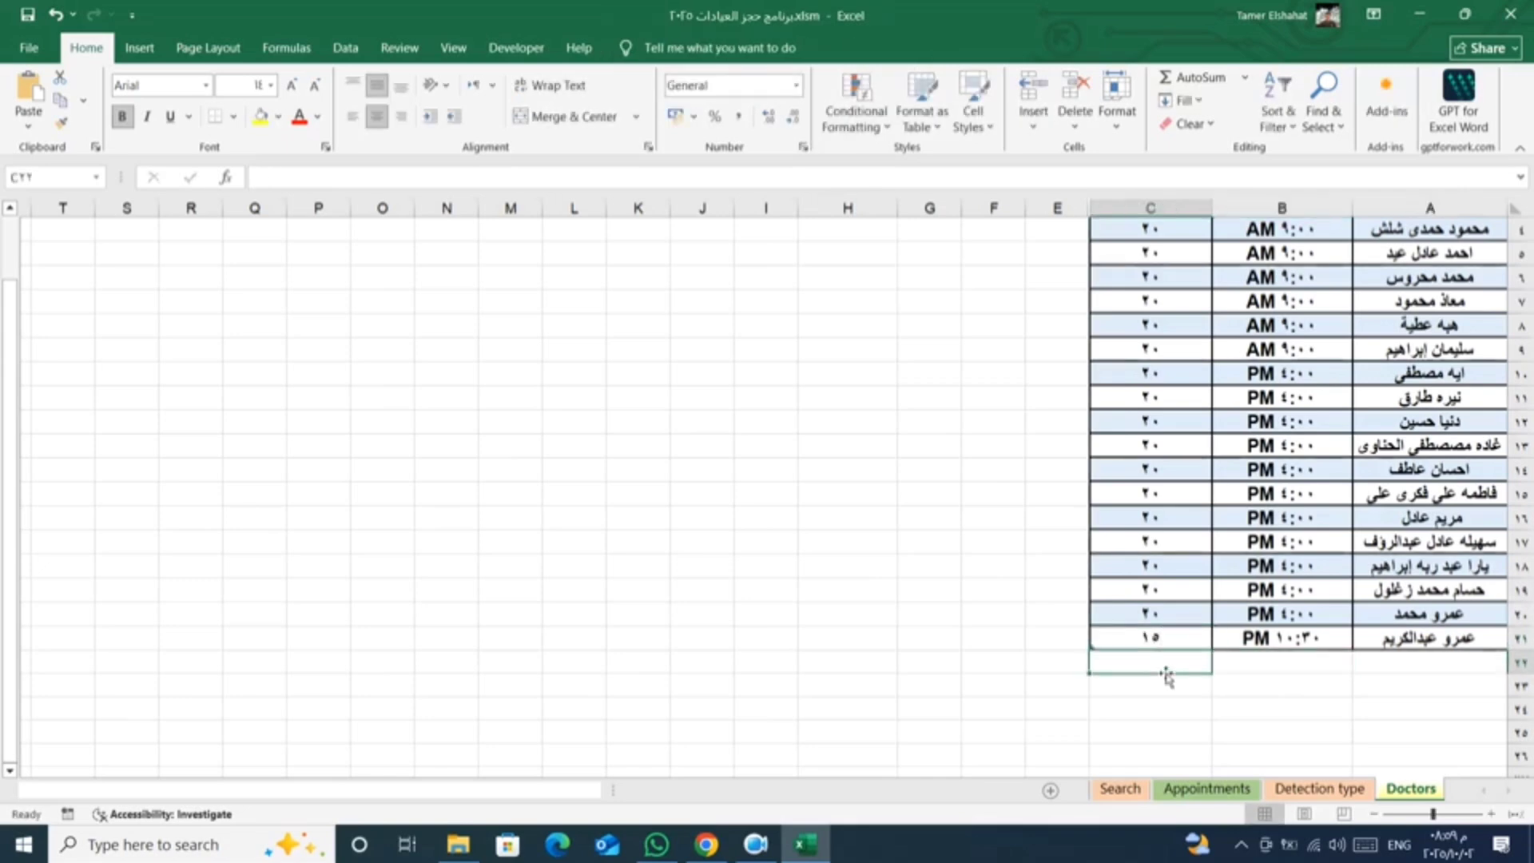
{"action": "scroll", "coordinate": [879, 544], "scroll_direction": "up", "scroll_amount": 1}
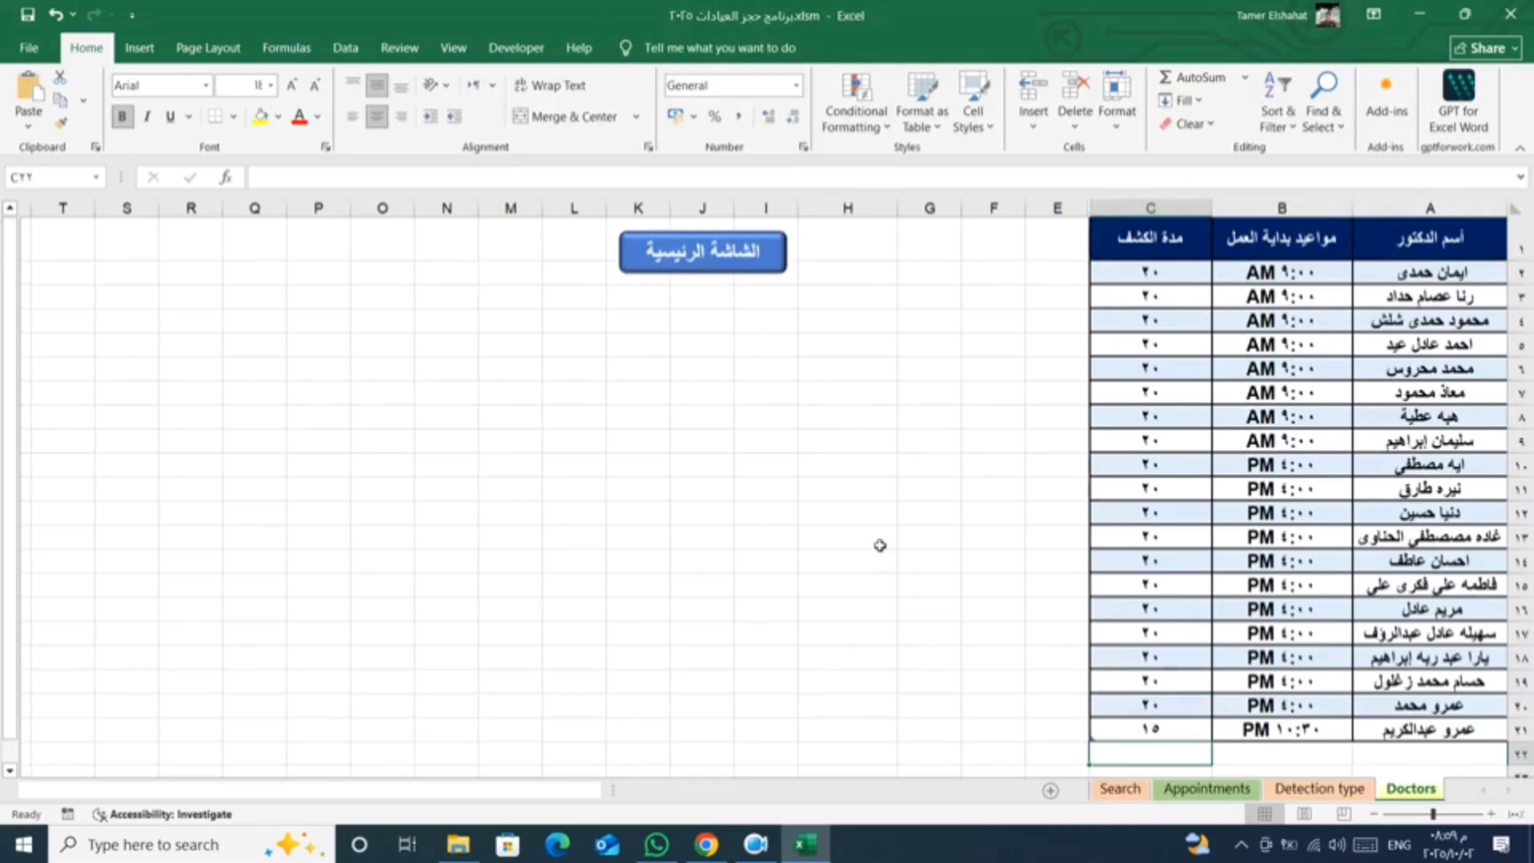
Step: Reload the last doctor in the booking form, check slots PM 10:30 and 10:45, and request the workbook
{"action": "left_click", "coordinate": [747, 283]}
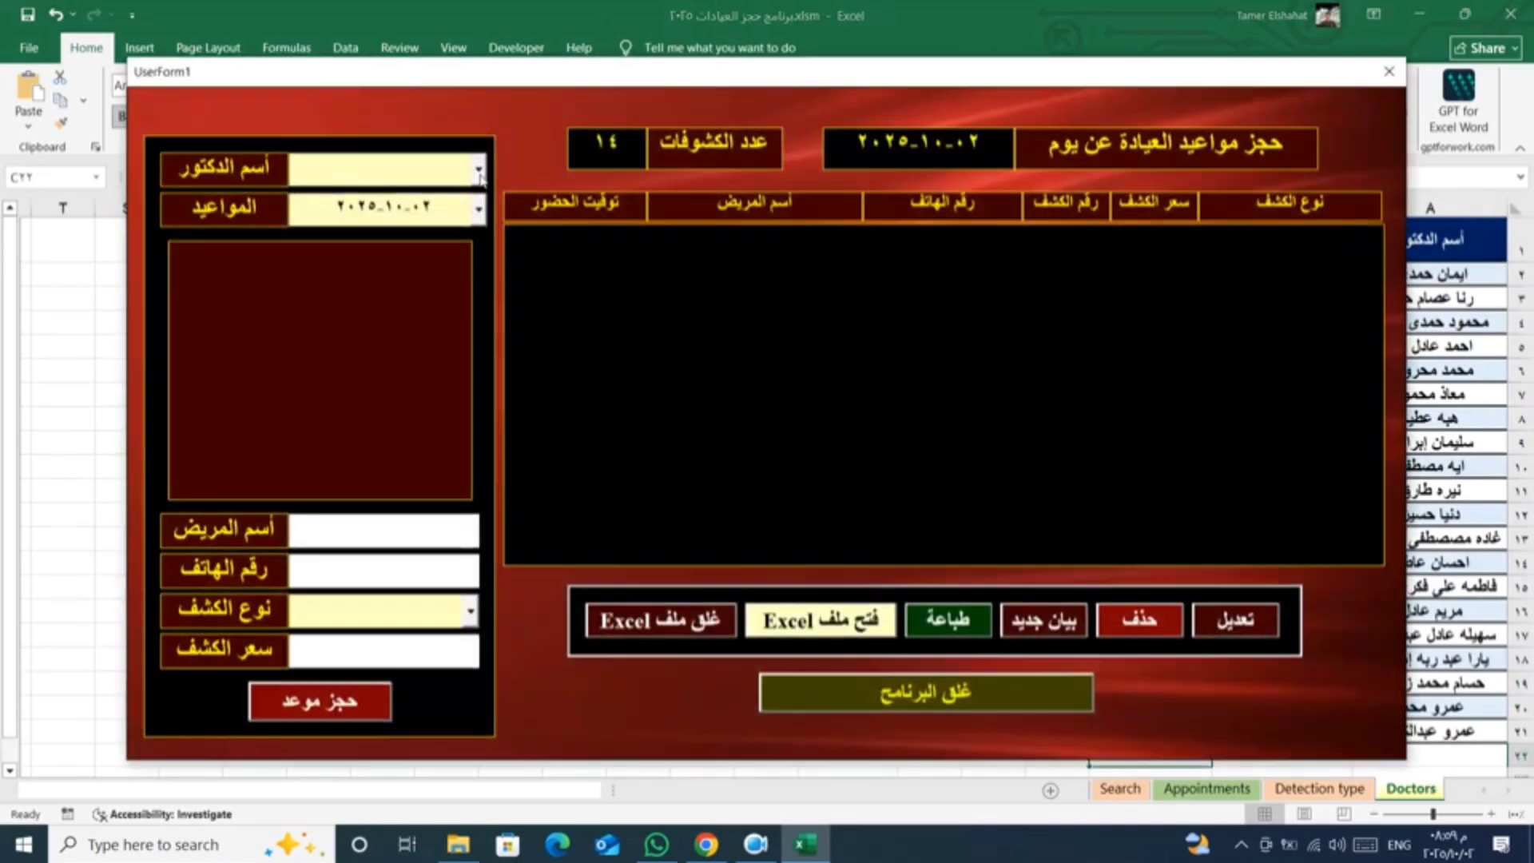
{"action": "left_click", "coordinate": [479, 176]}
{"action": "left_click_drag", "start_coordinate": [480, 209], "coordinate": [478, 328]}
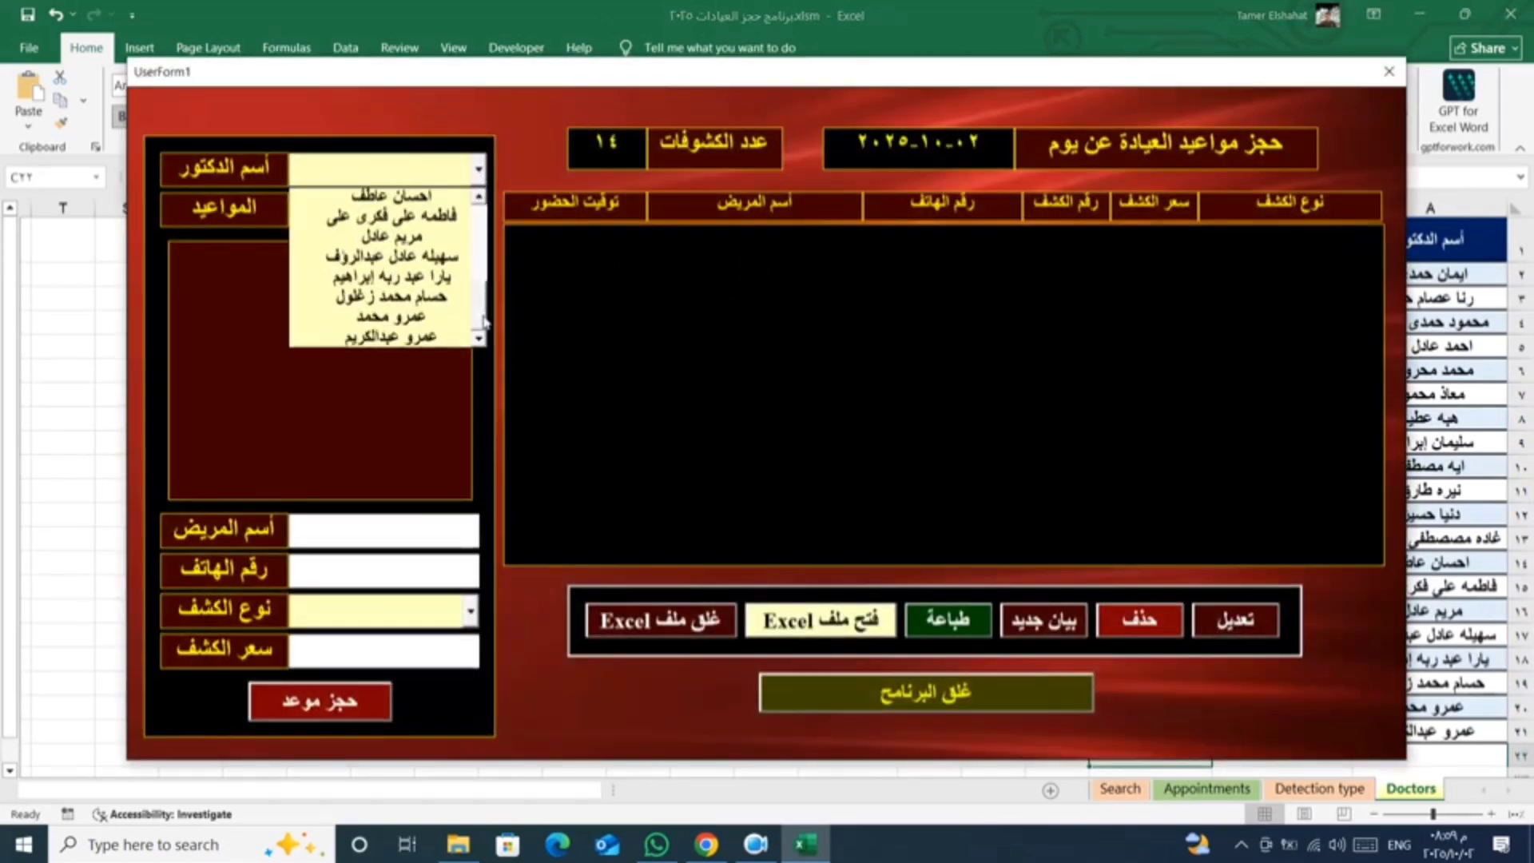
{"action": "left_click", "coordinate": [412, 336]}
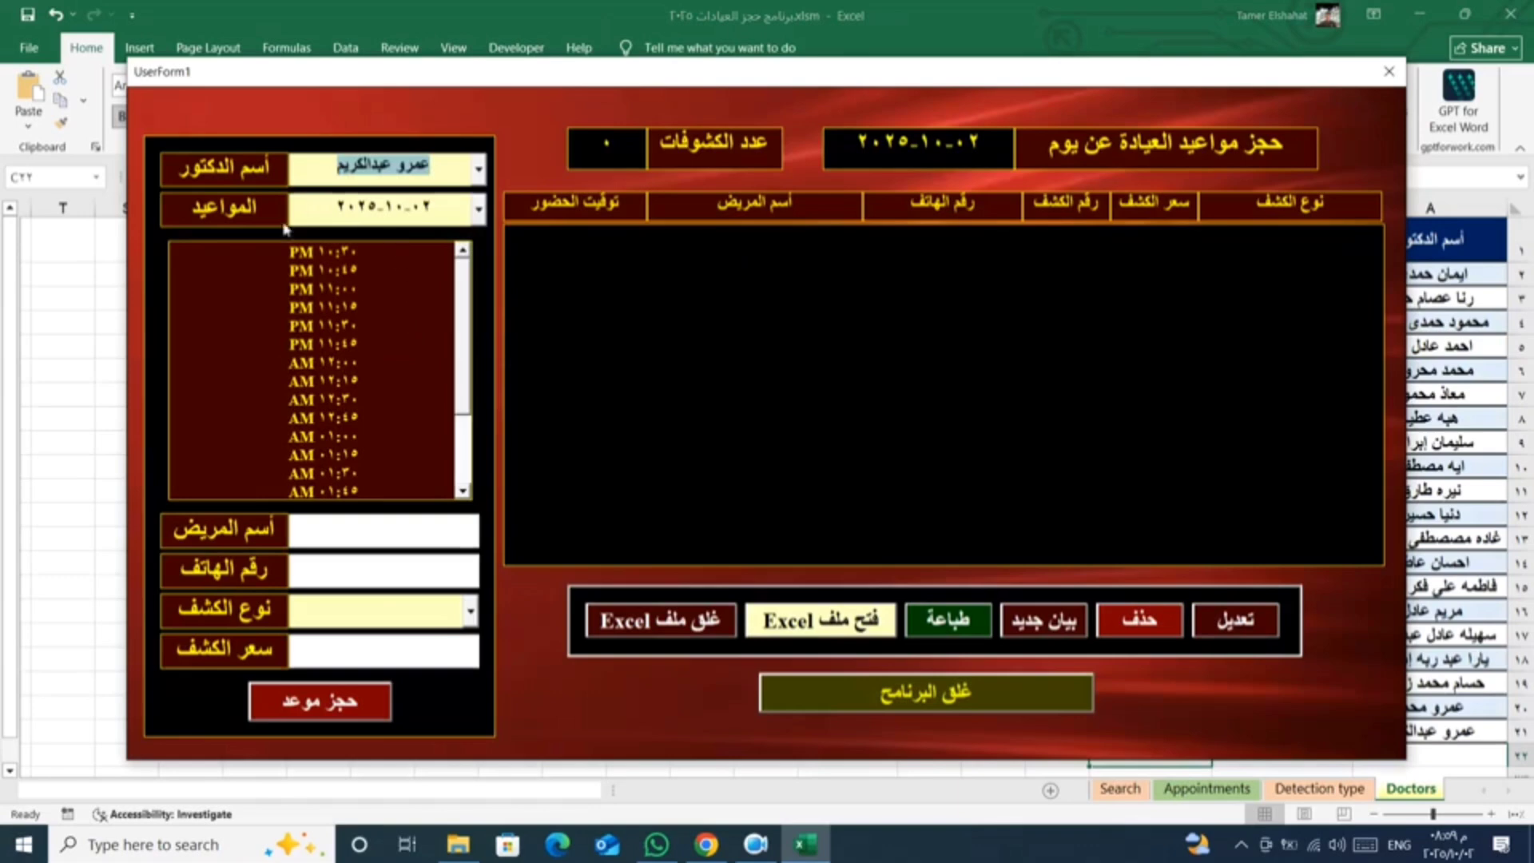
{"action": "left_click", "coordinate": [329, 253]}
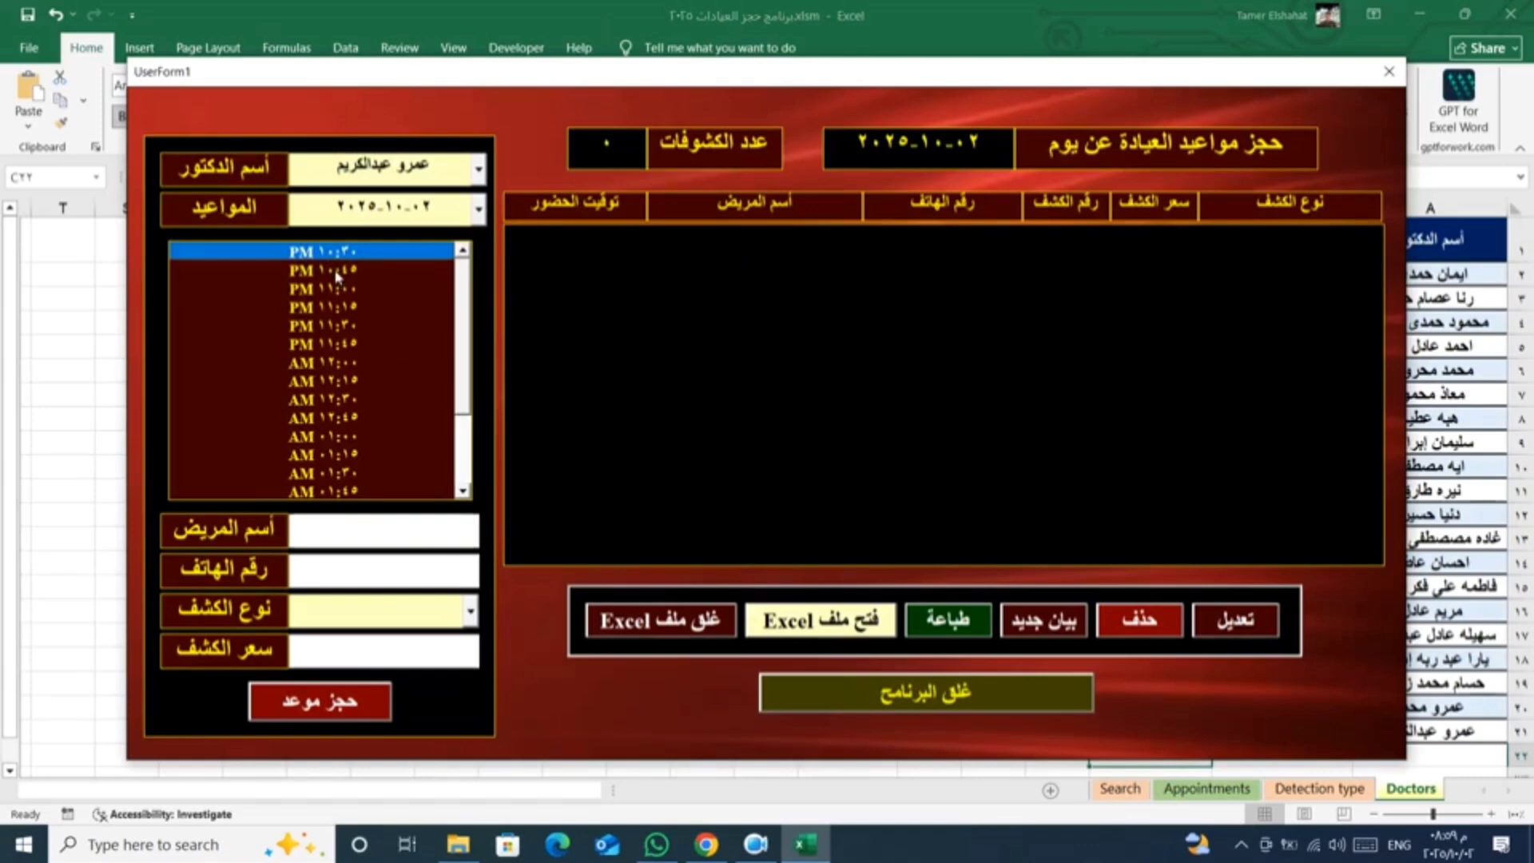
{"action": "left_click", "coordinate": [332, 271]}
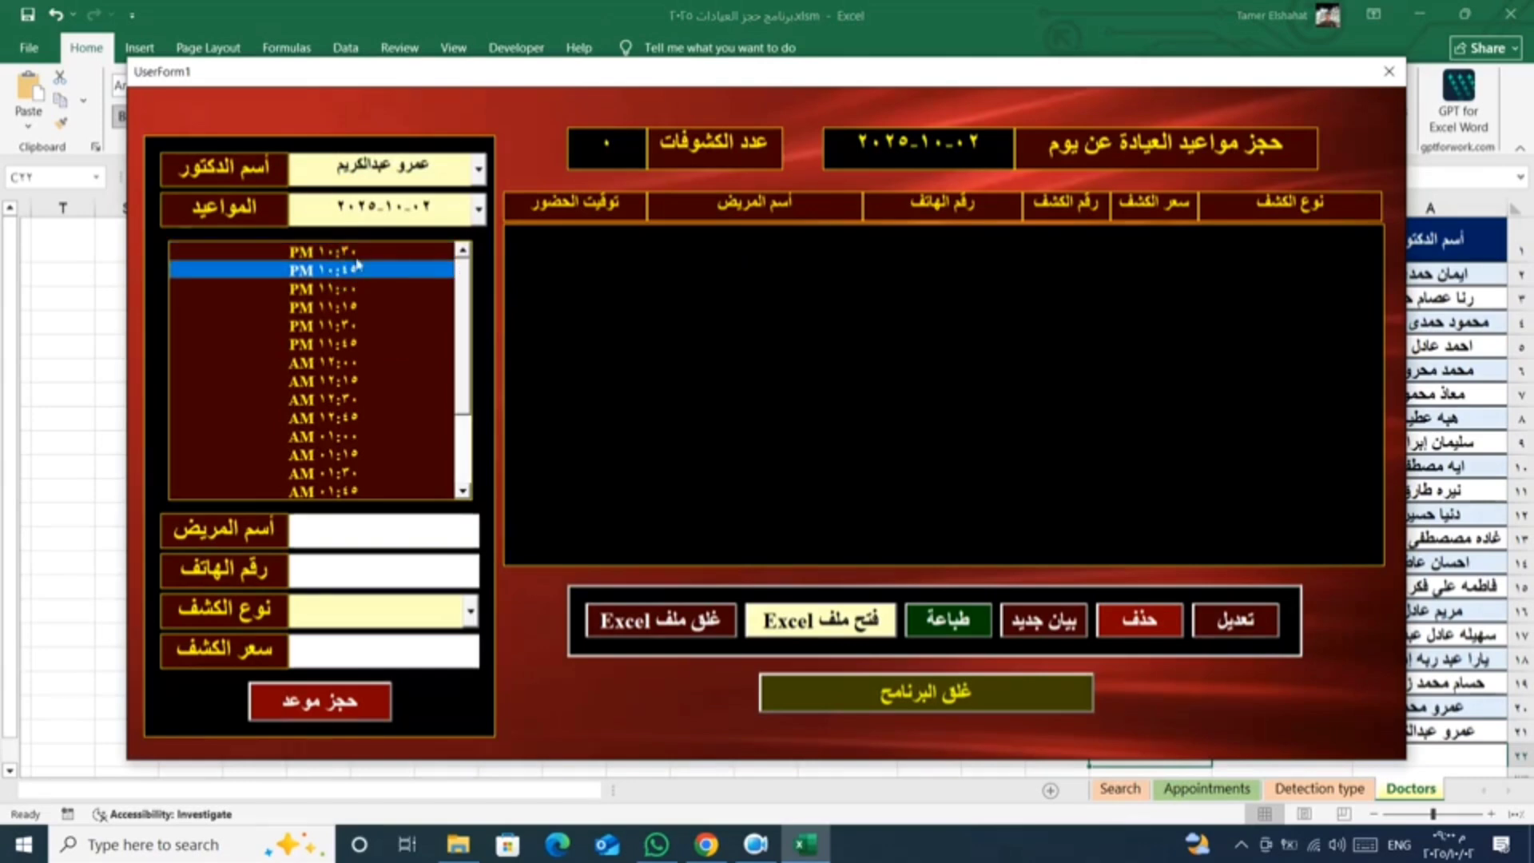
{"action": "left_click", "coordinate": [866, 639]}
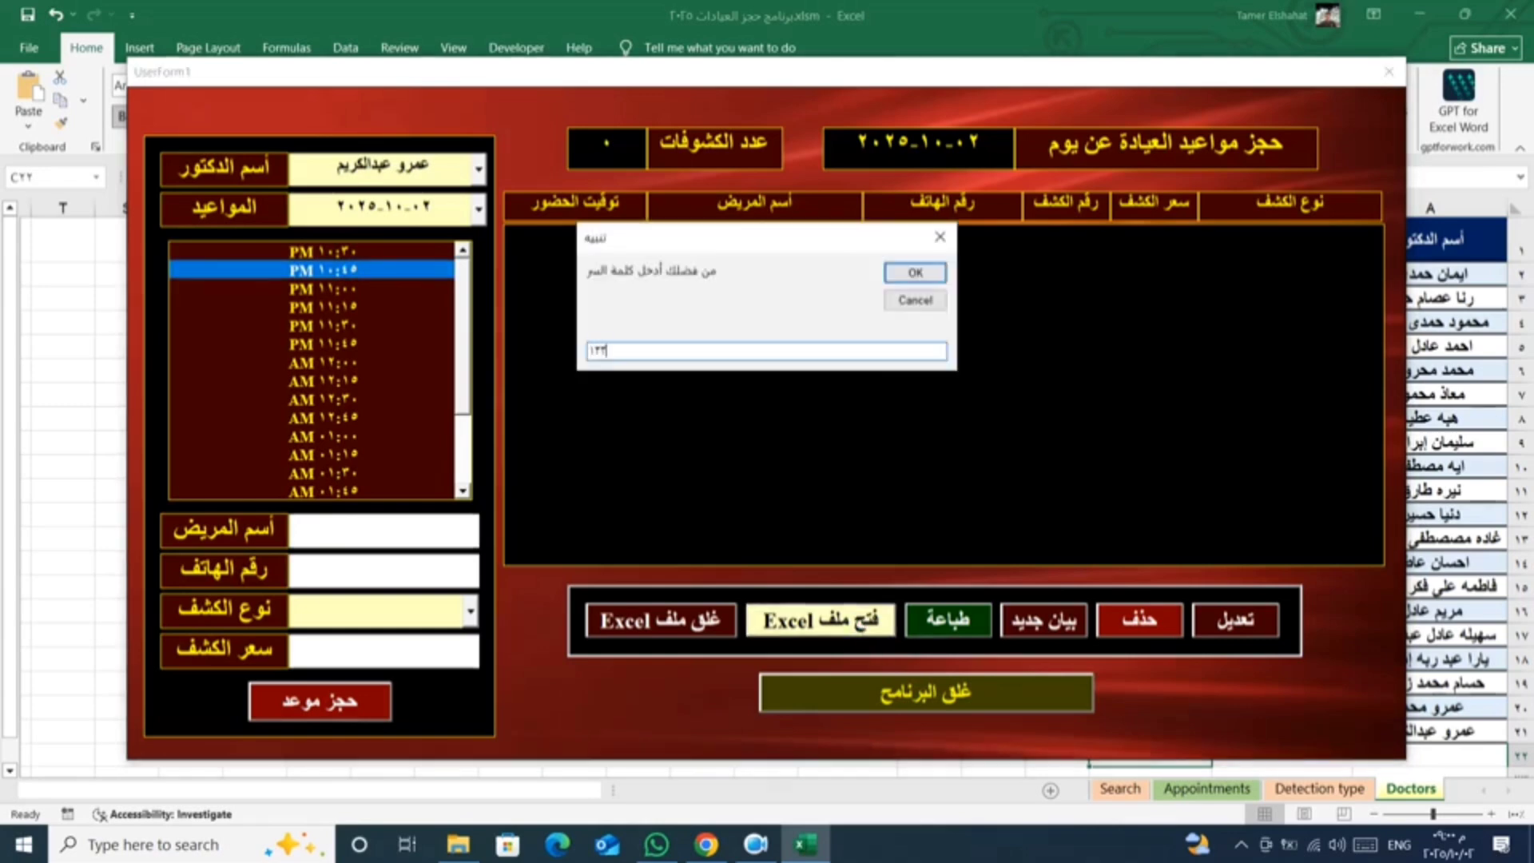
Step: Change B21 from 10:30 to 10:00 PM and C21 to 10 minutes, then relaunch the booking form
{"action": "key", "text": "Return"}
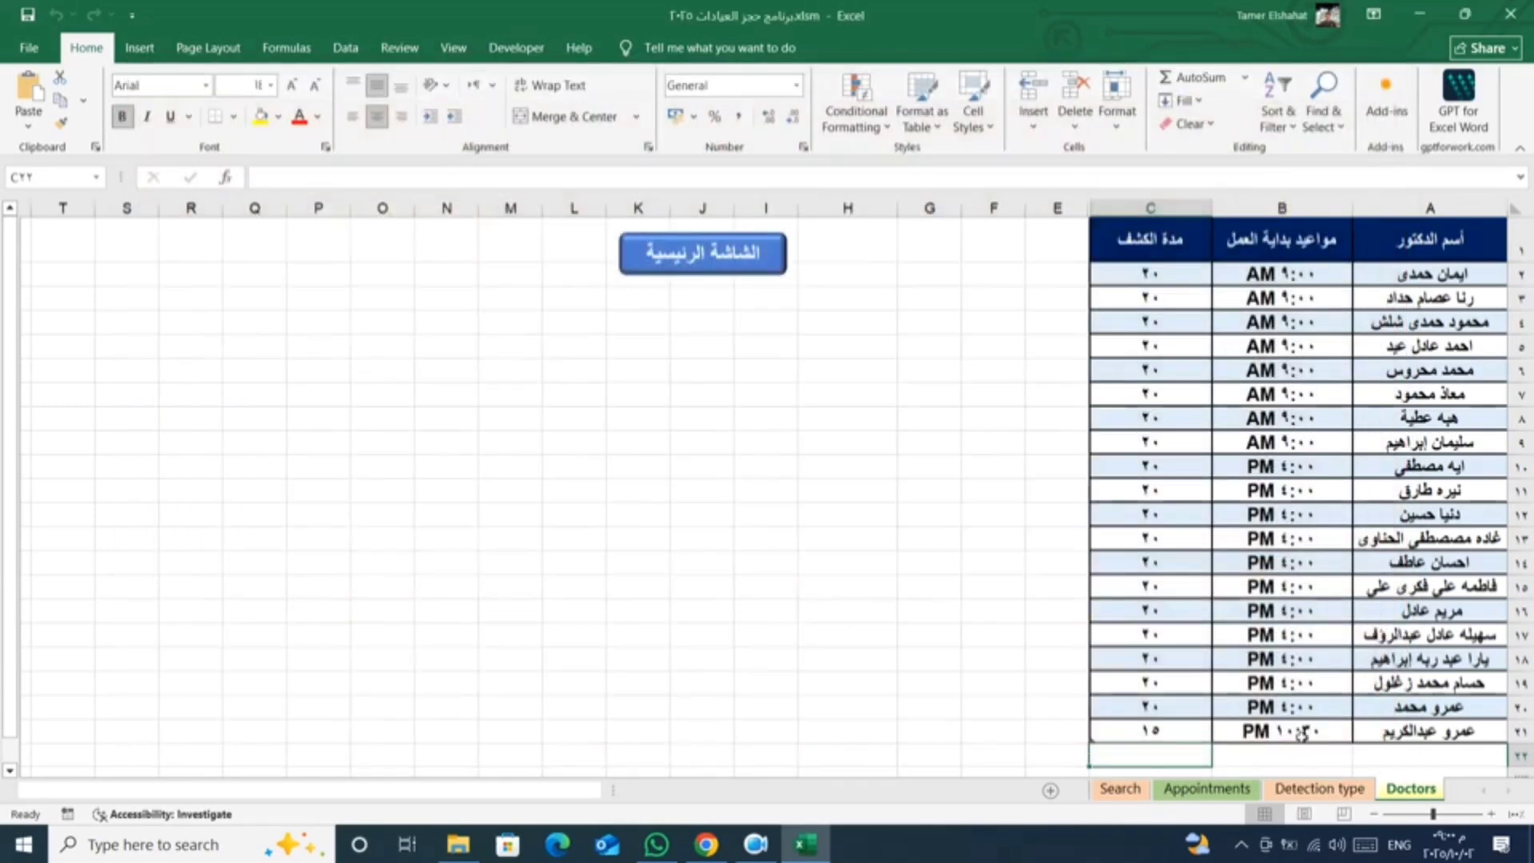
{"action": "double_click", "coordinate": [1302, 732]}
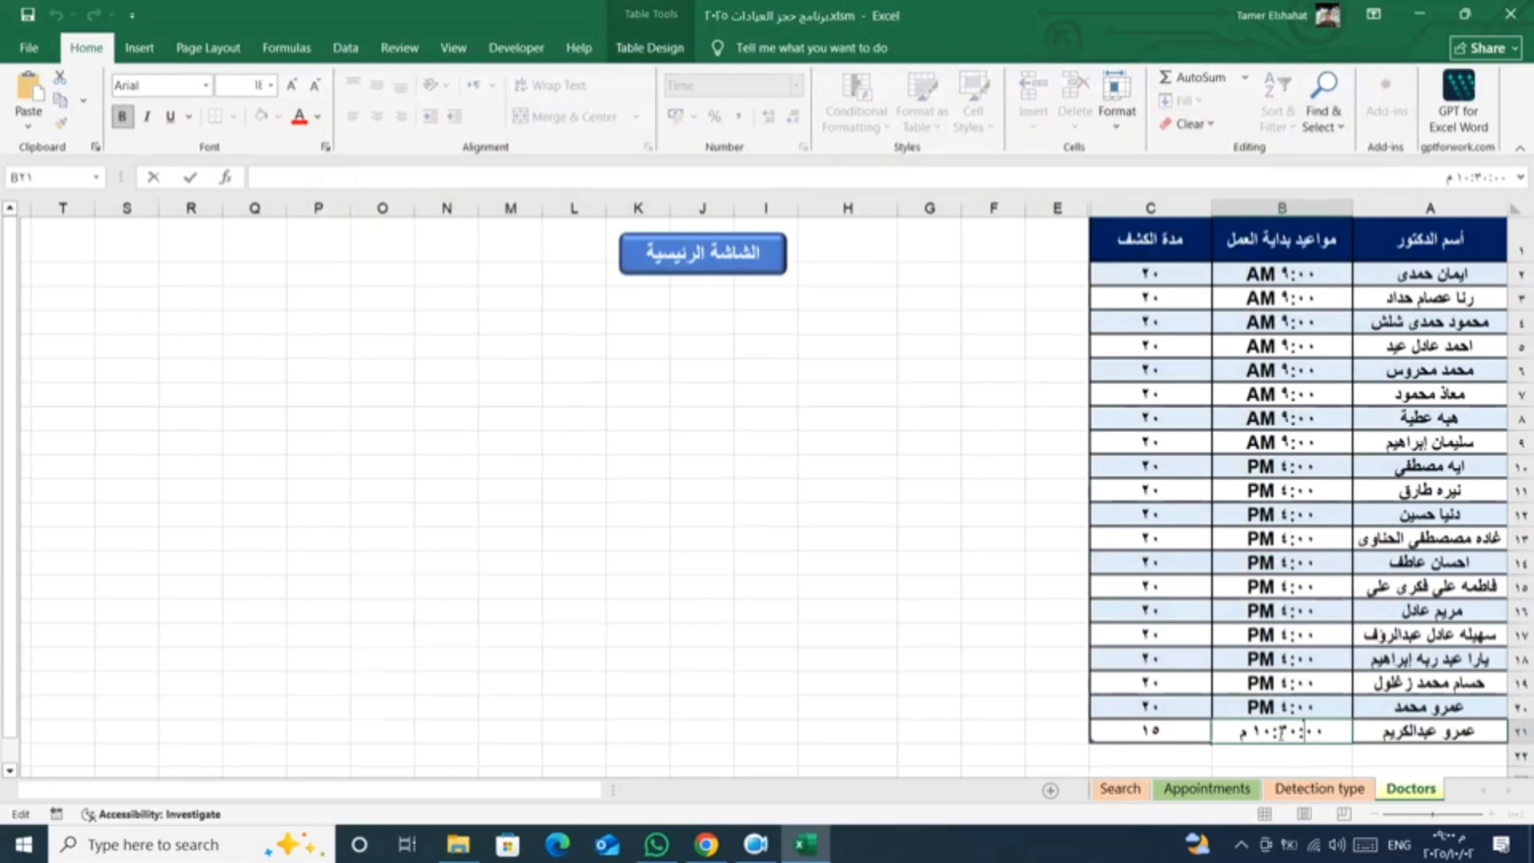
{"action": "left_click", "coordinate": [1284, 731]}
{"action": "key", "text": "BackSpace"}
{"action": "type", "text": "0"}
{"action": "left_click", "coordinate": [1157, 737]}
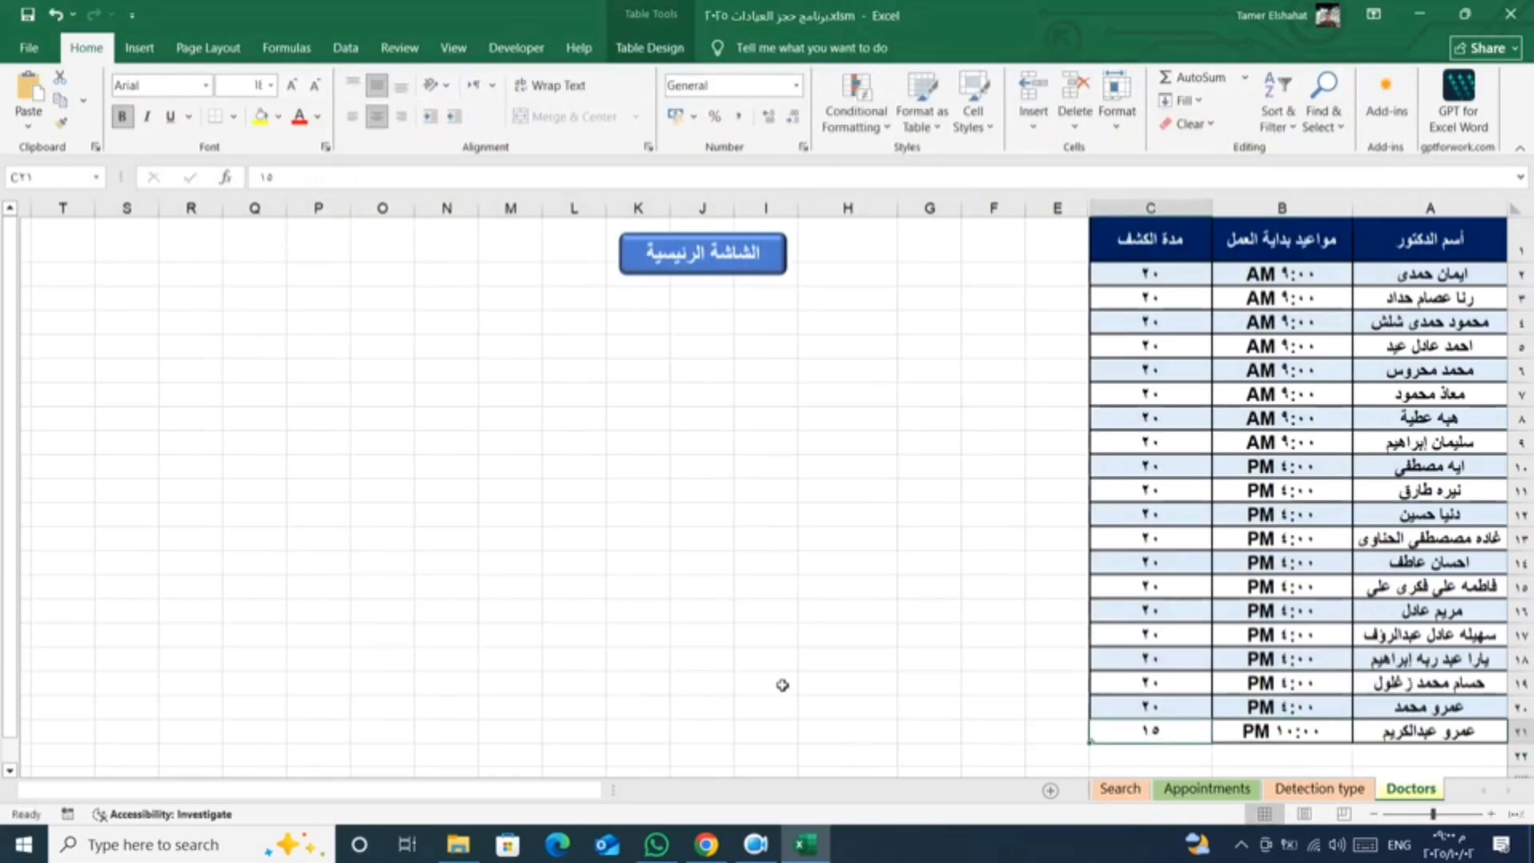
{"action": "type", "text": "10"}
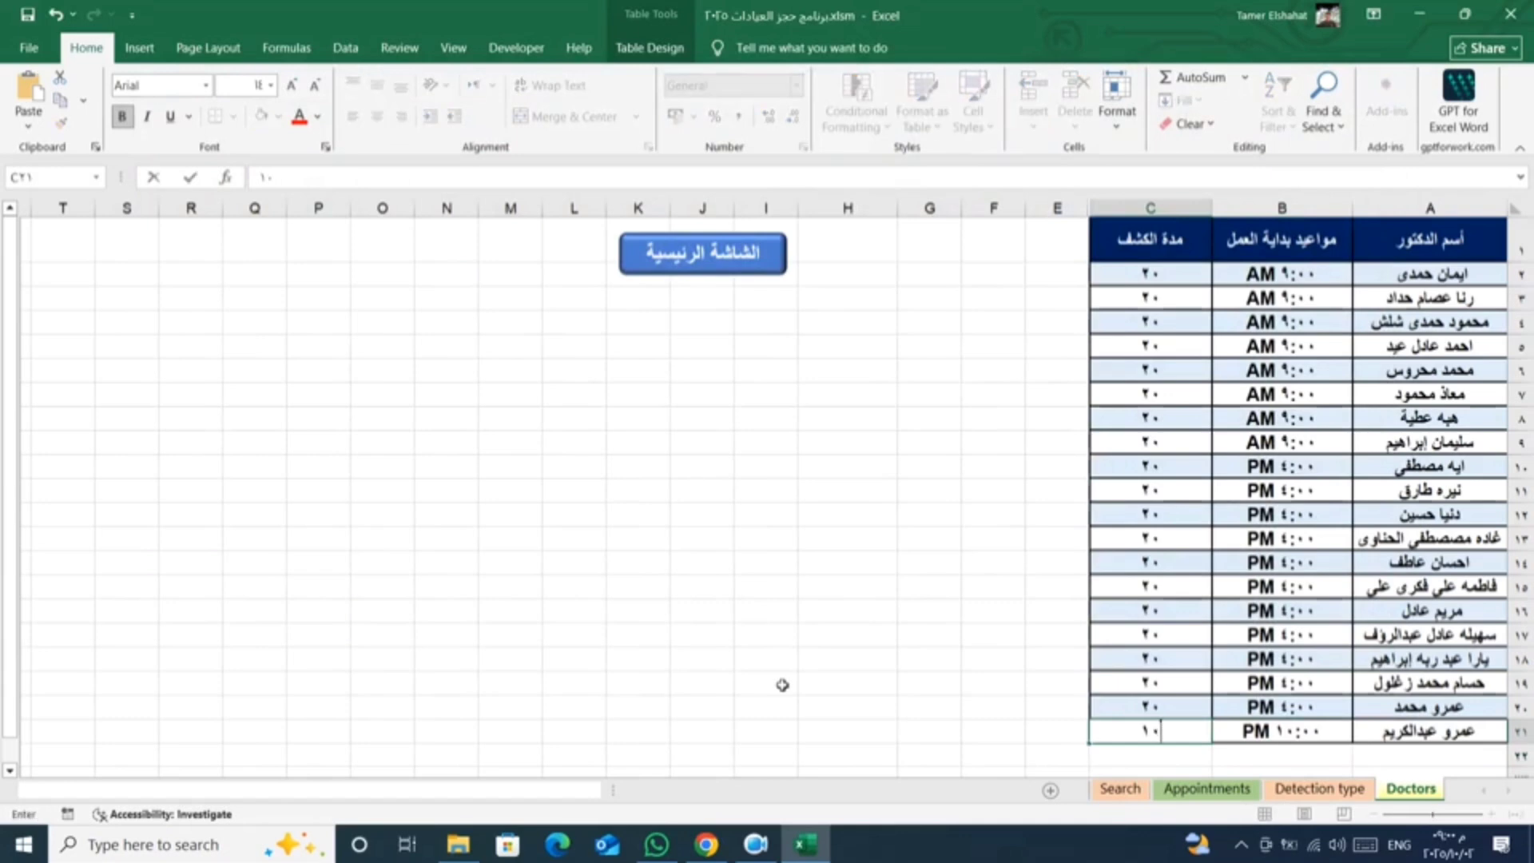
{"action": "key", "text": "Return"}
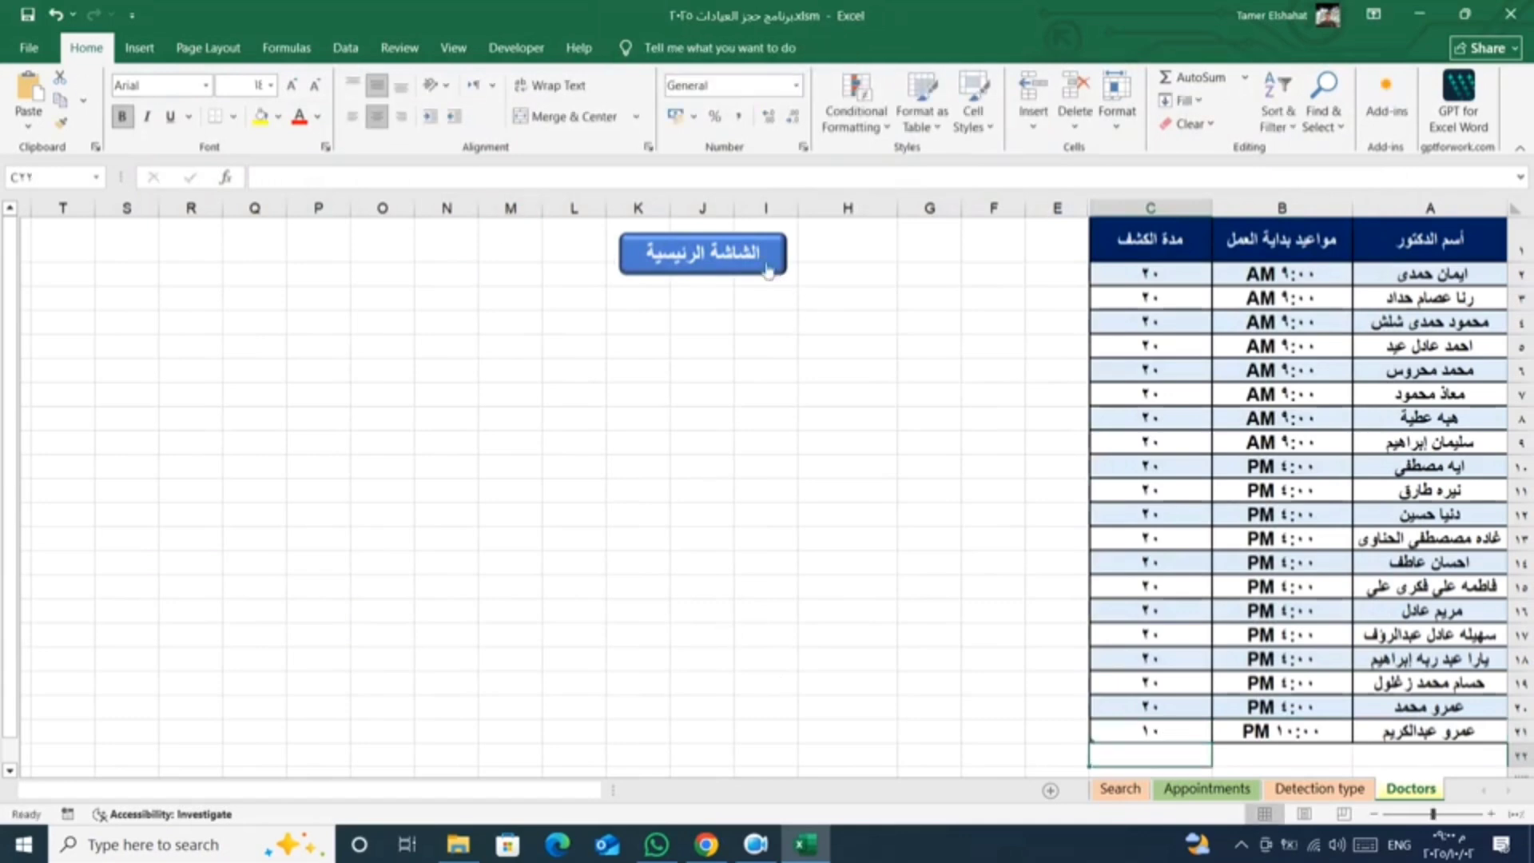
{"action": "left_click", "coordinate": [771, 267]}
Step: Load the last doctor and check his empty 10:00, 10:30 and 10:40 PM slots
{"action": "left_click", "coordinate": [478, 170]}
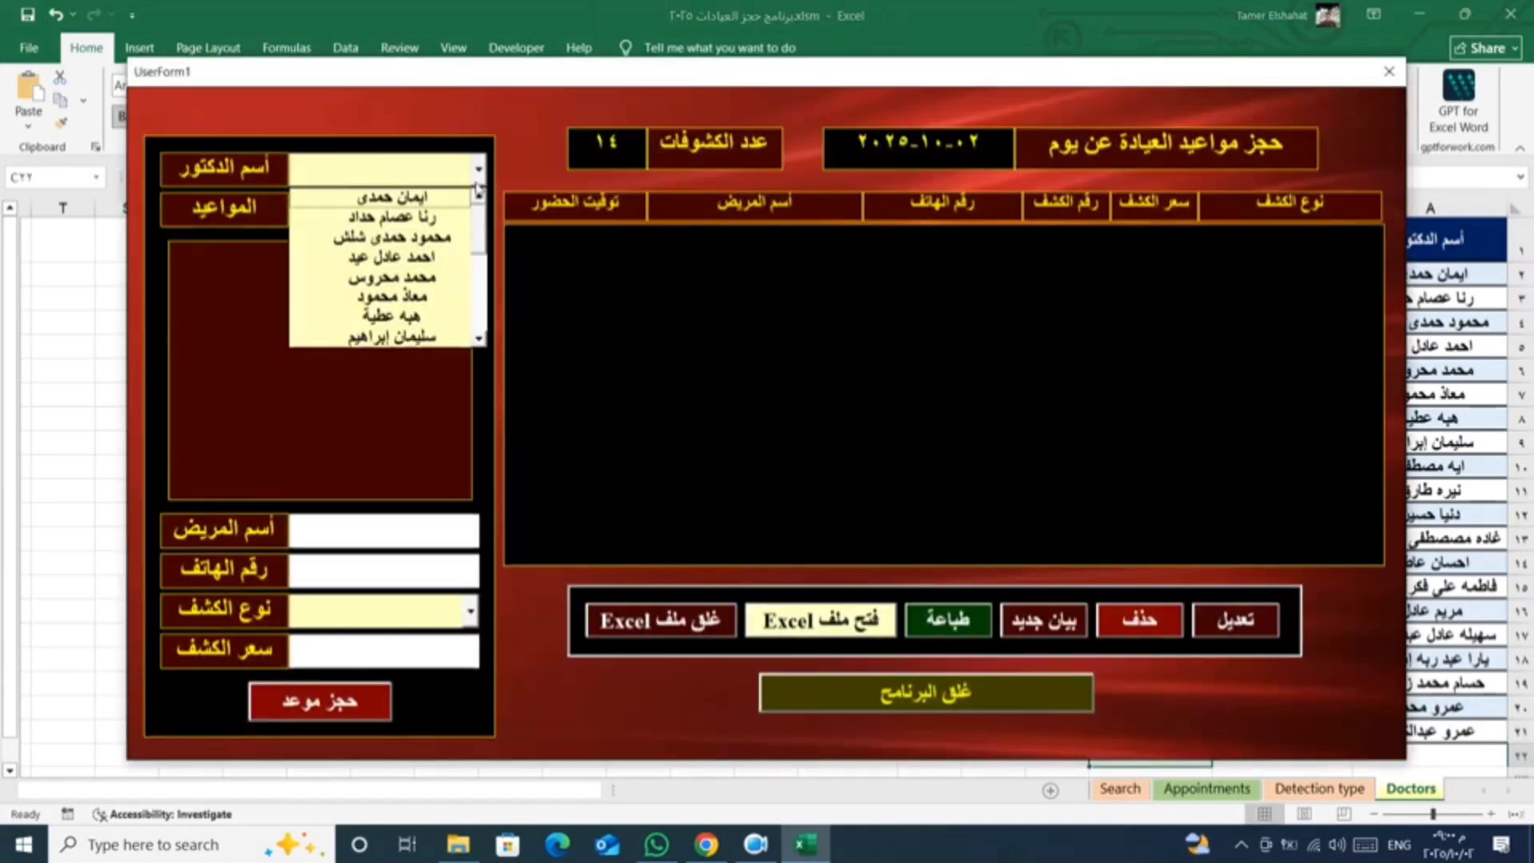
{"action": "left_click_drag", "start_coordinate": [479, 220], "coordinate": [479, 328]}
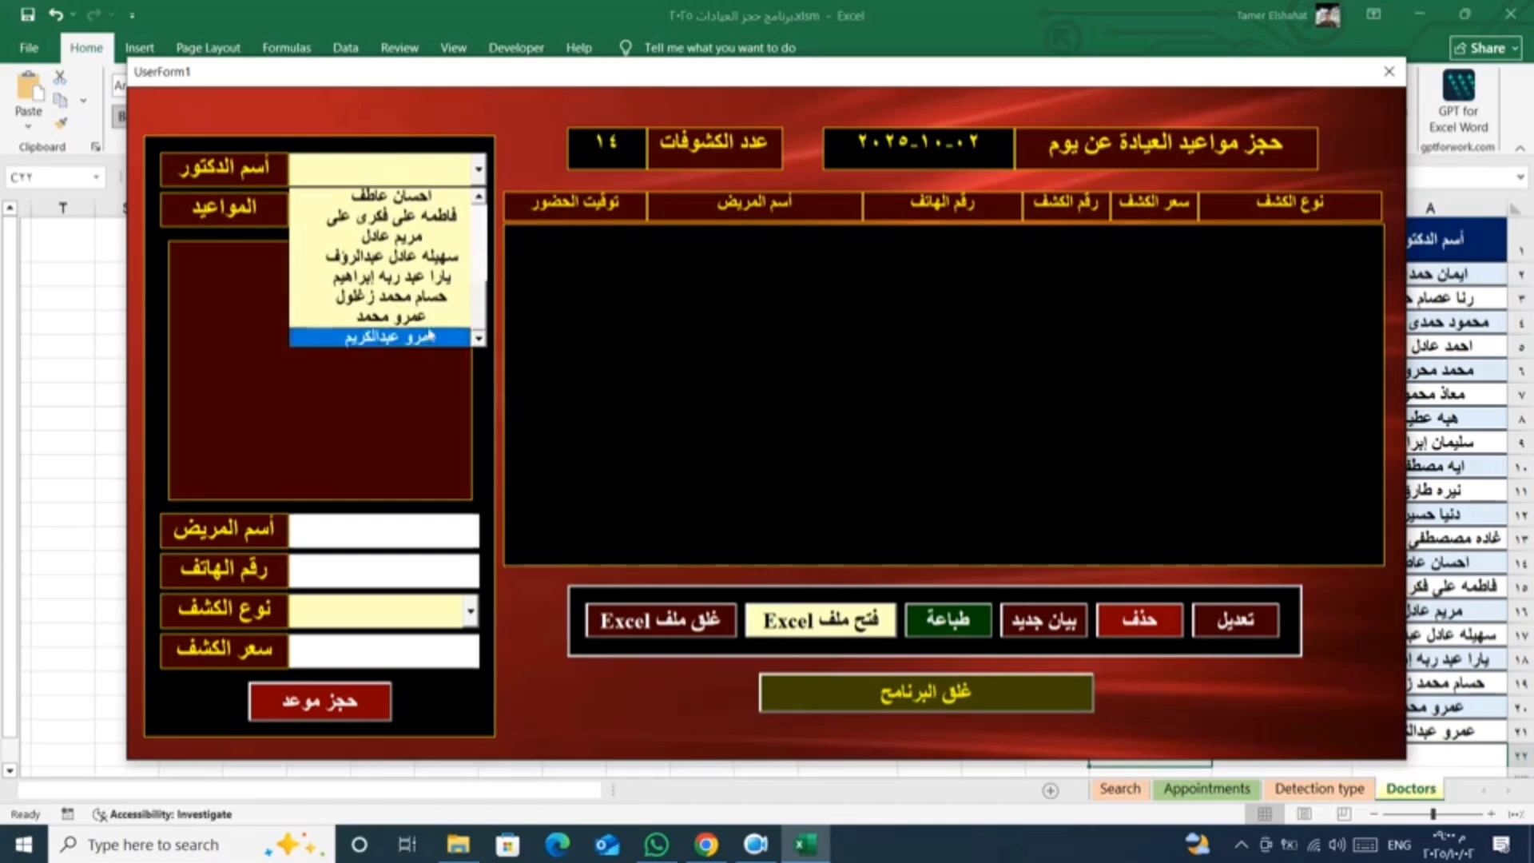
{"action": "left_click", "coordinate": [382, 343]}
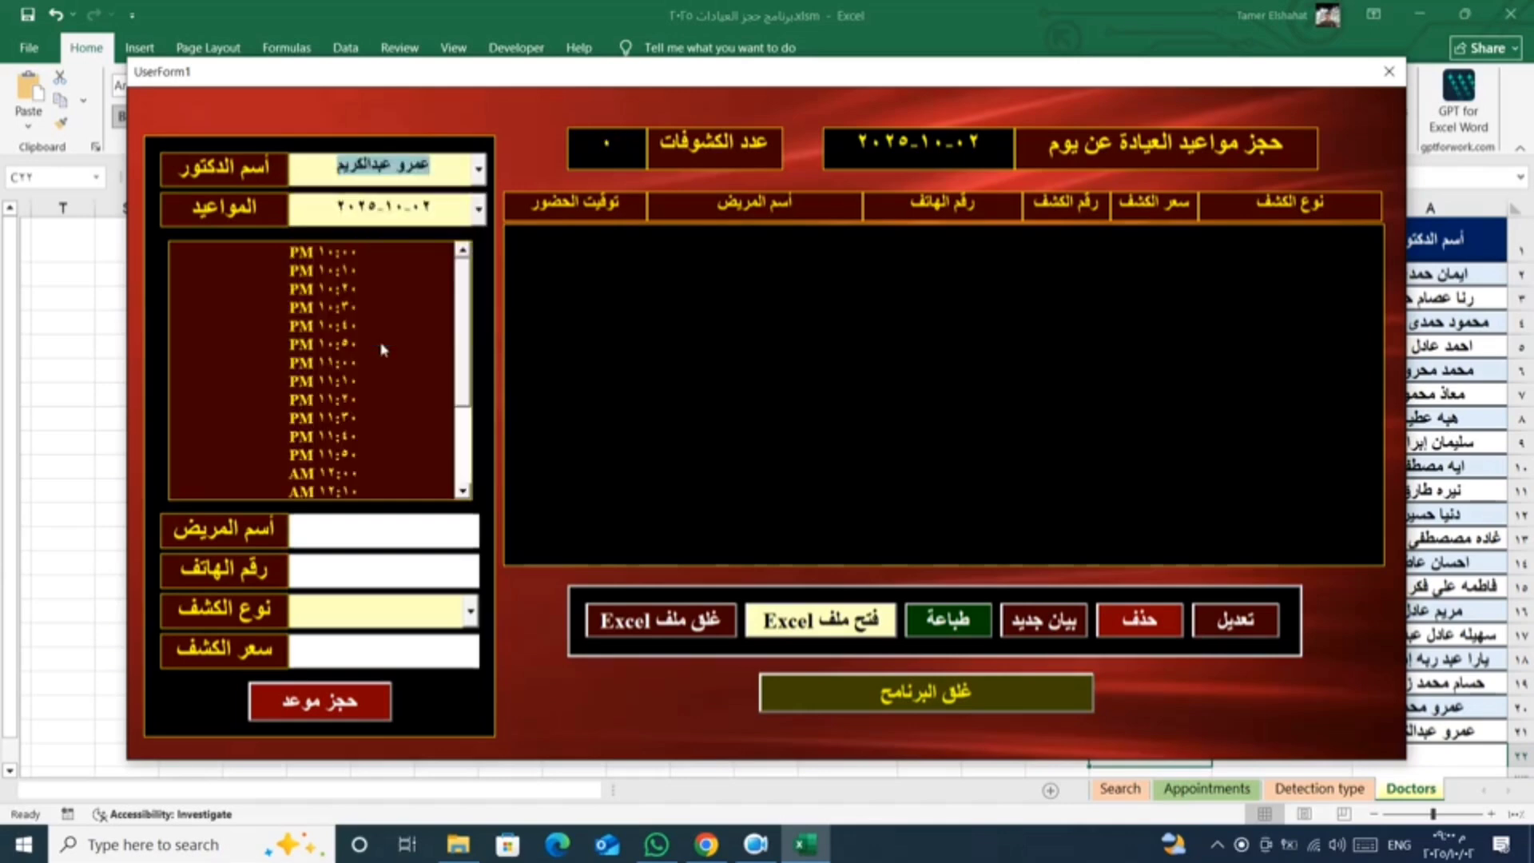
{"action": "left_click", "coordinate": [319, 255]}
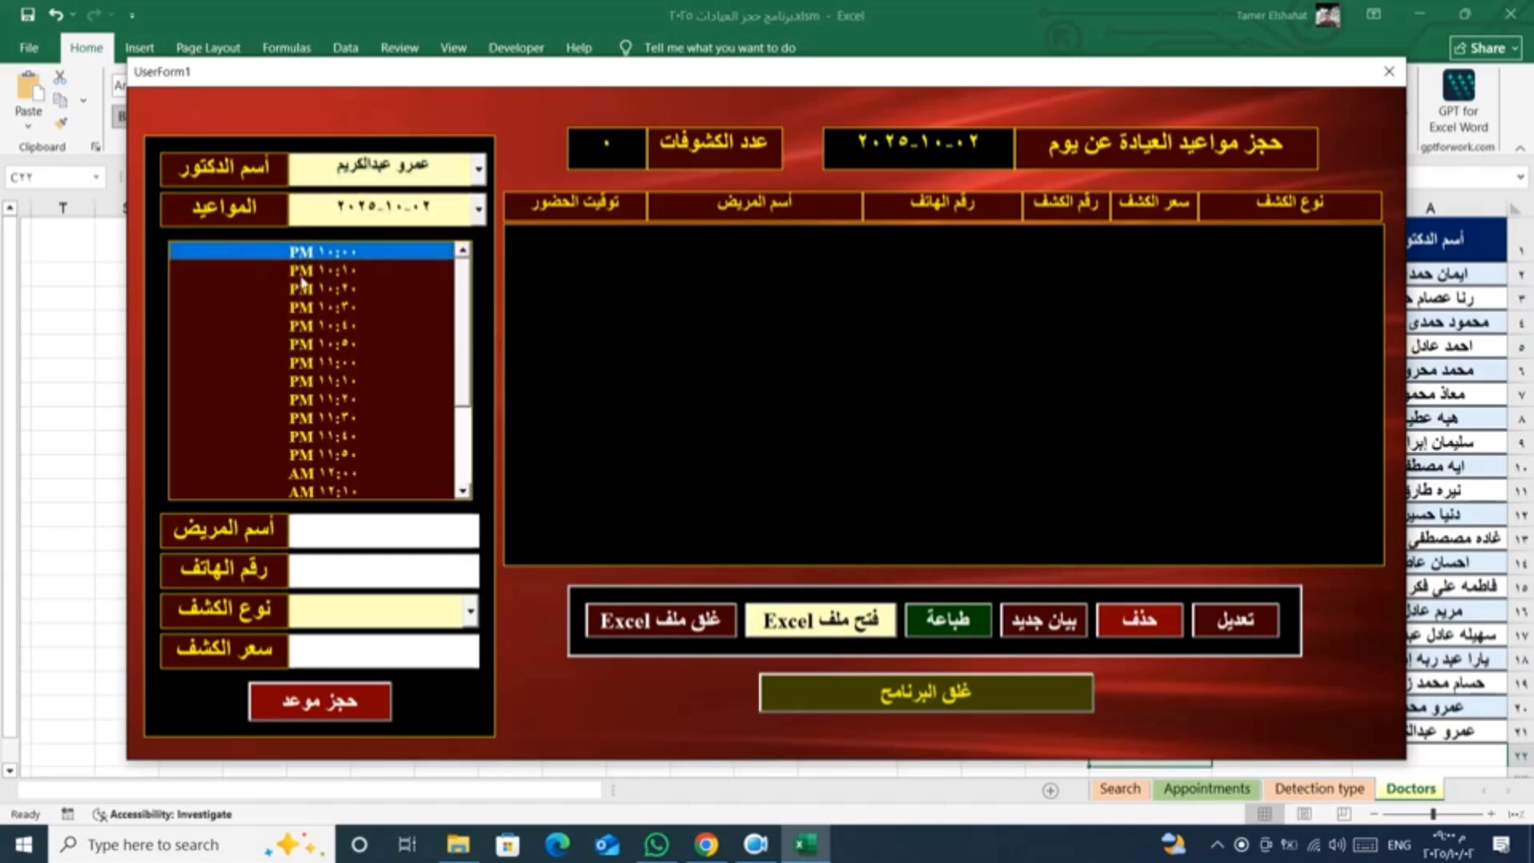
{"action": "left_click_drag", "start_coordinate": [302, 281], "coordinate": [327, 307]}
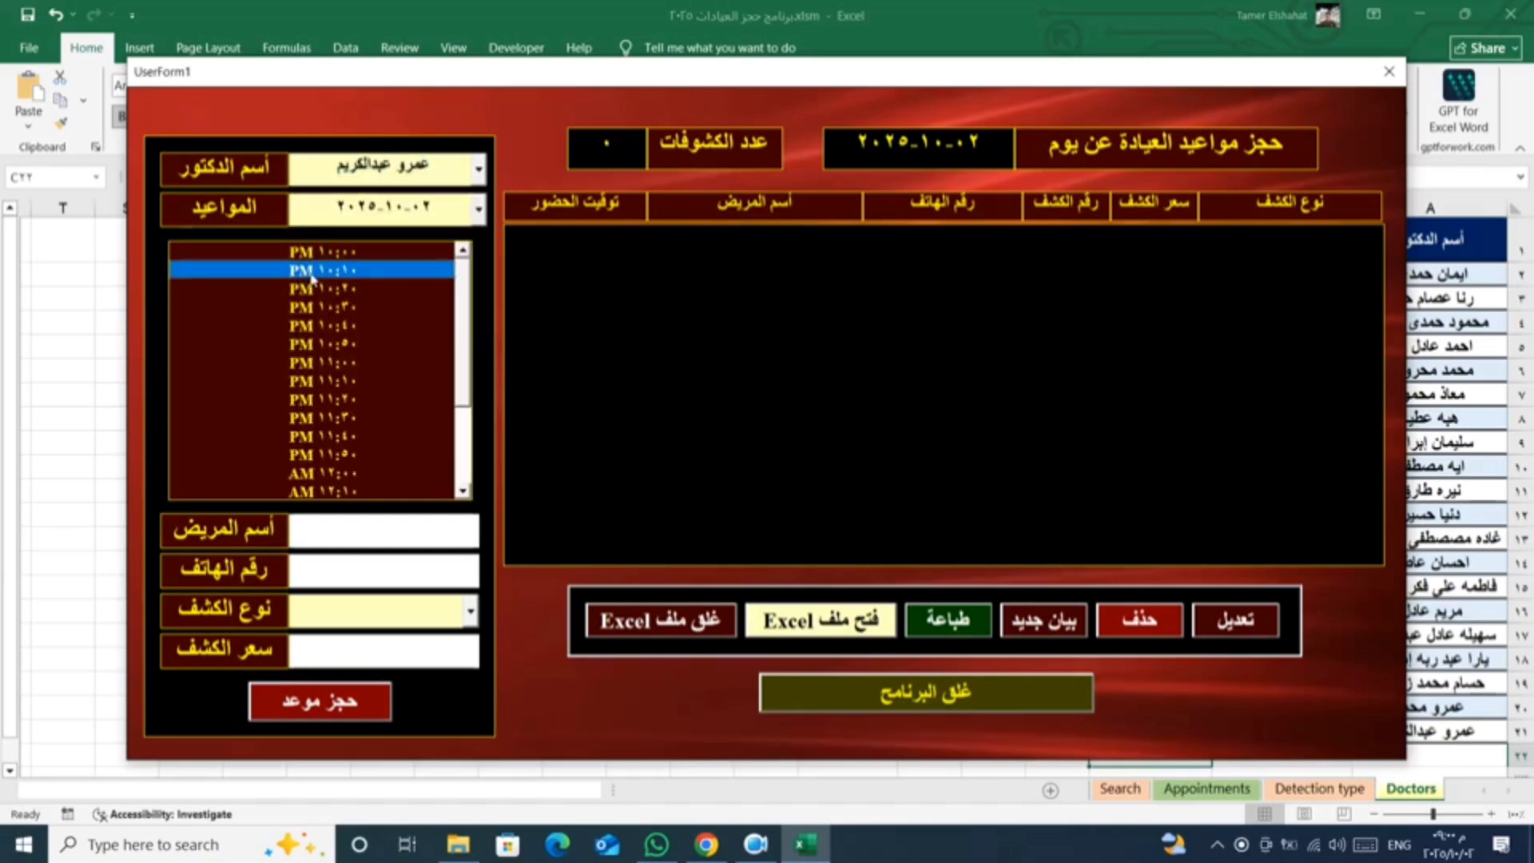
{"action": "left_click", "coordinate": [327, 326]}
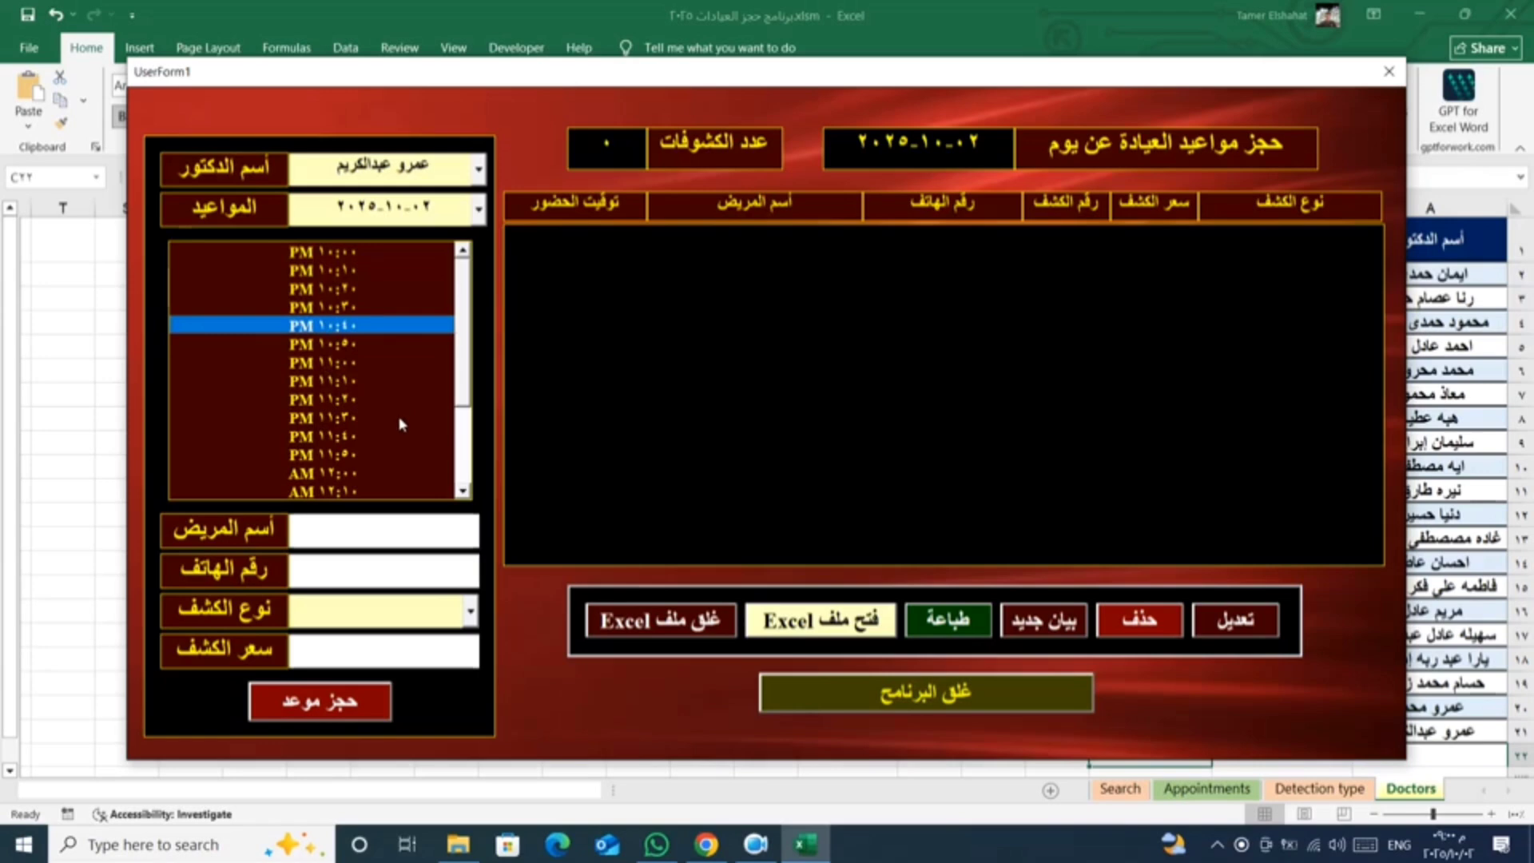
Step: Switch to the first doctor to list his four 2025-10-02 appointments
{"action": "left_click", "coordinate": [479, 169]}
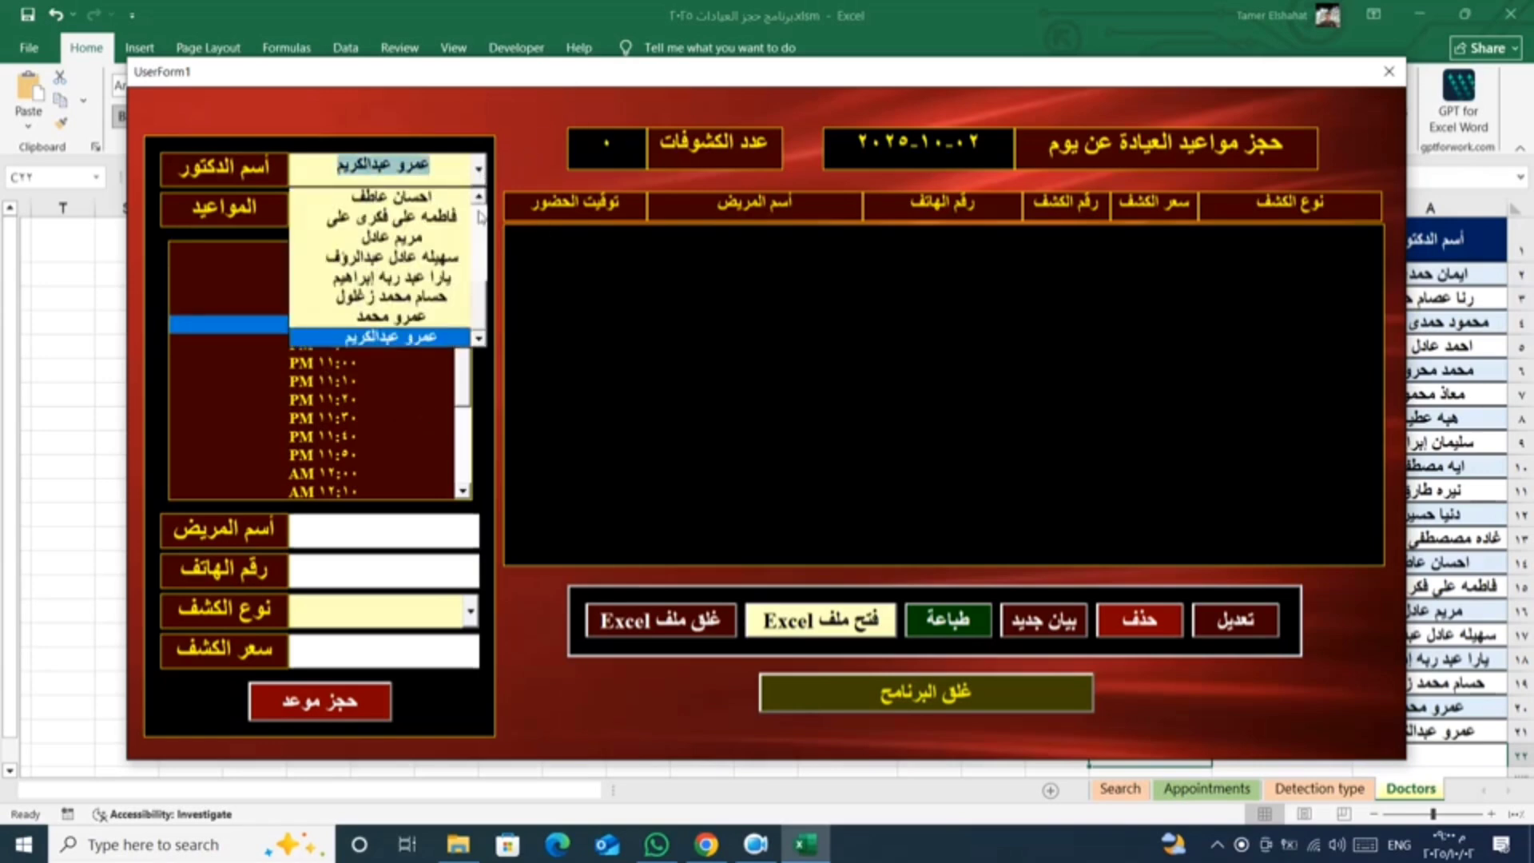
{"action": "left_click_drag", "start_coordinate": [482, 297], "coordinate": [480, 234]}
{"action": "scroll", "coordinate": [481, 234], "scroll_direction": "up", "scroll_amount": 1}
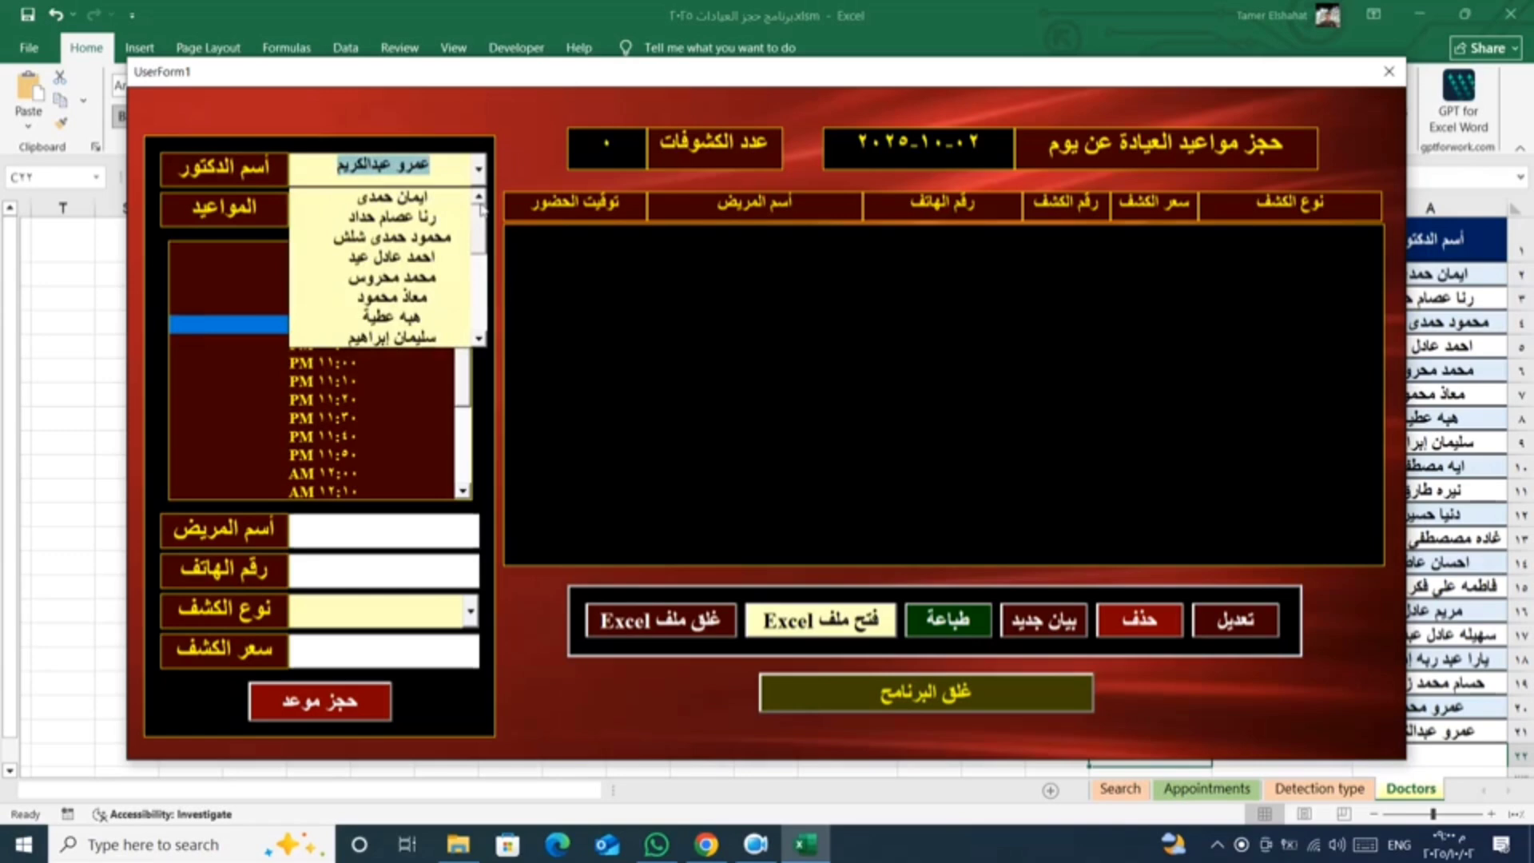
{"action": "left_click", "coordinate": [436, 203]}
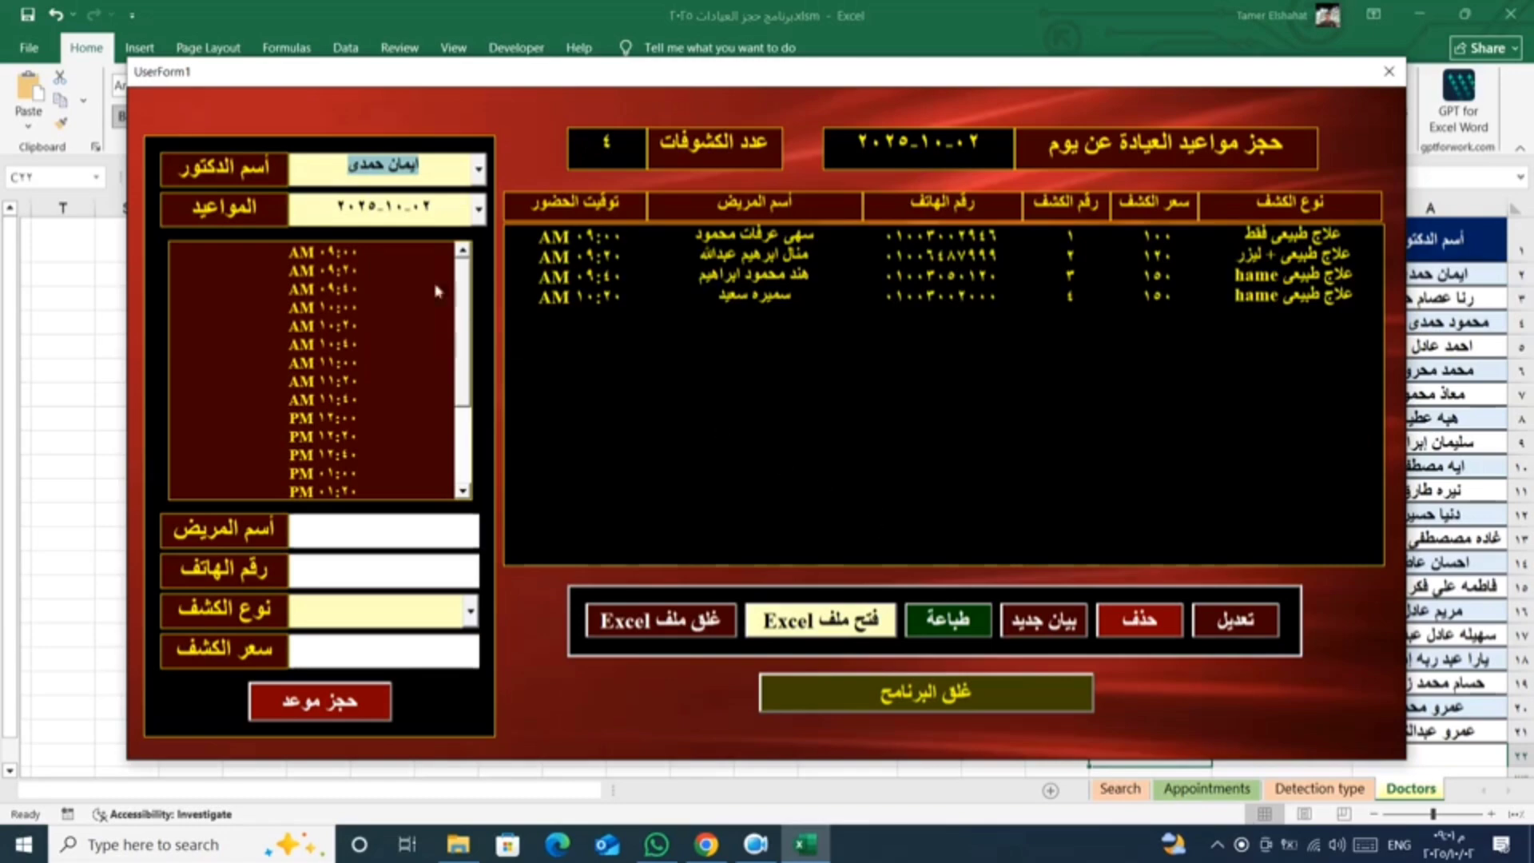
{"action": "left_click", "coordinate": [931, 631]}
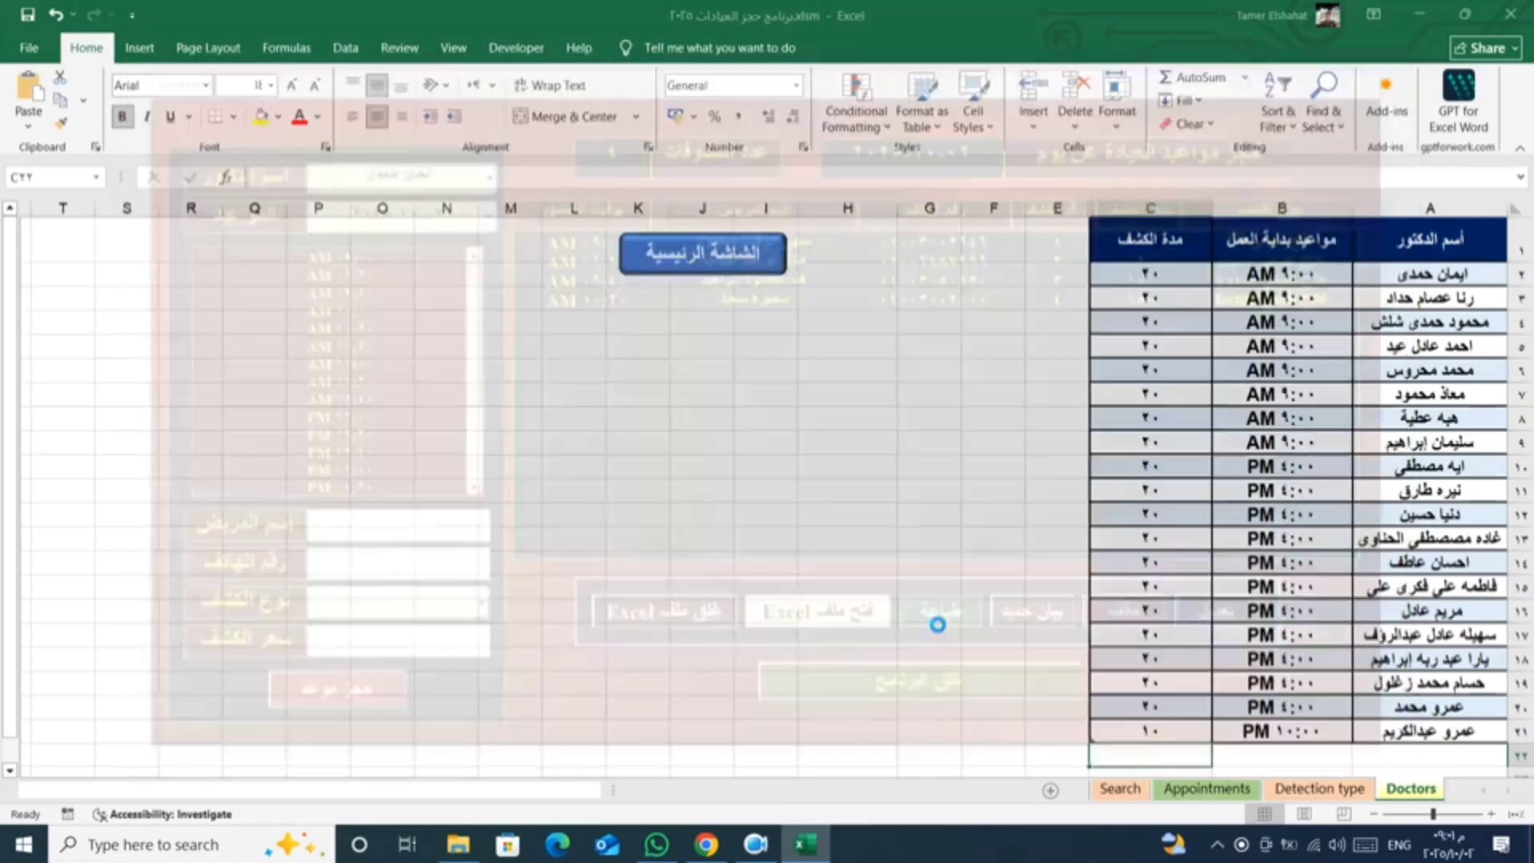
{"action": "left_click", "coordinate": [782, 204]}
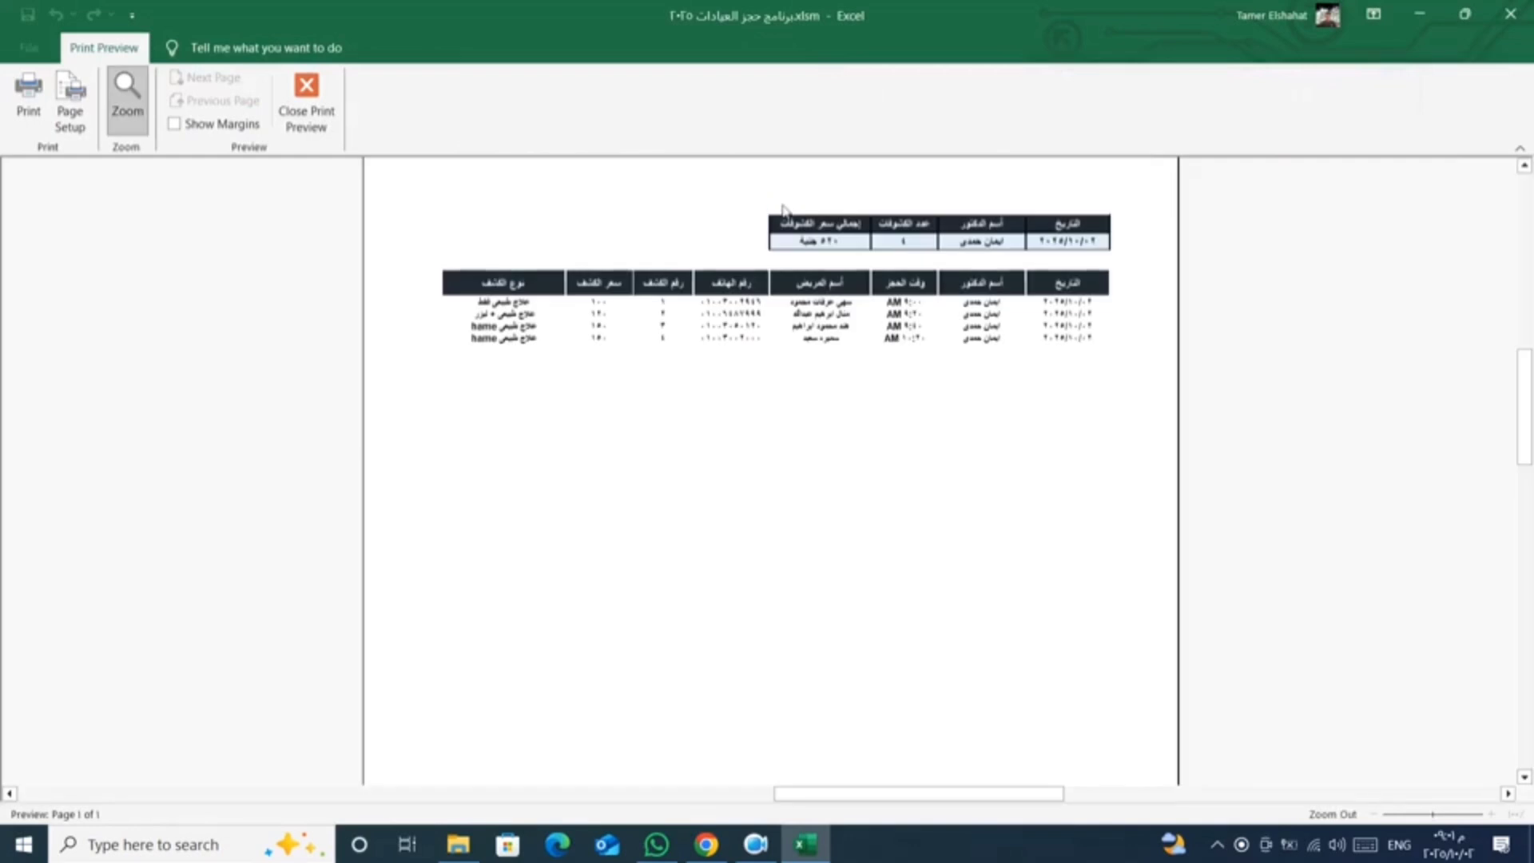
{"action": "scroll", "coordinate": [731, 317], "scroll_direction": "up", "scroll_amount": 1}
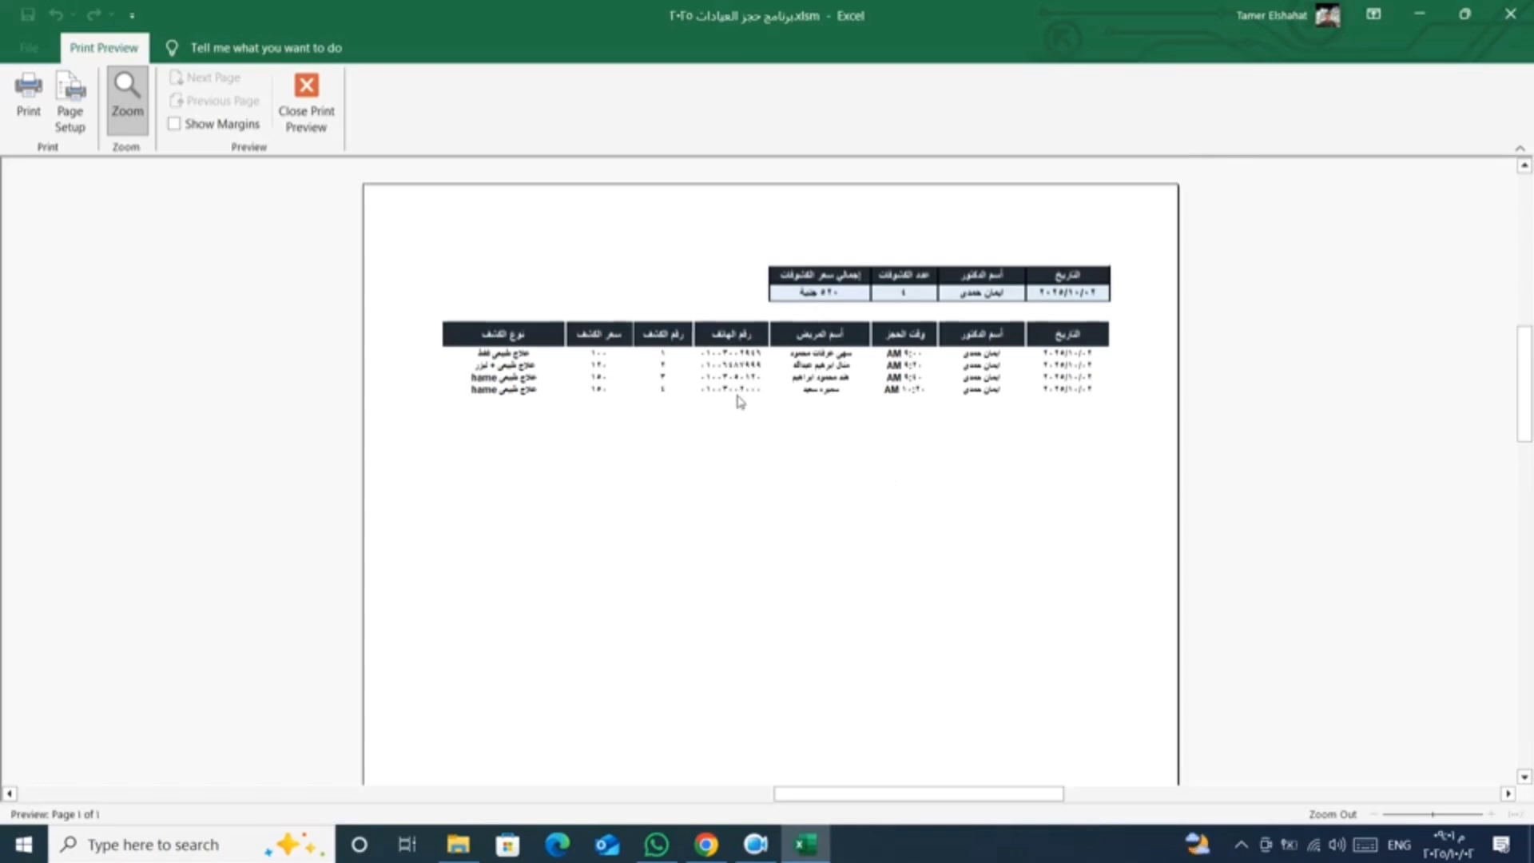
{"action": "left_click", "coordinate": [306, 100]}
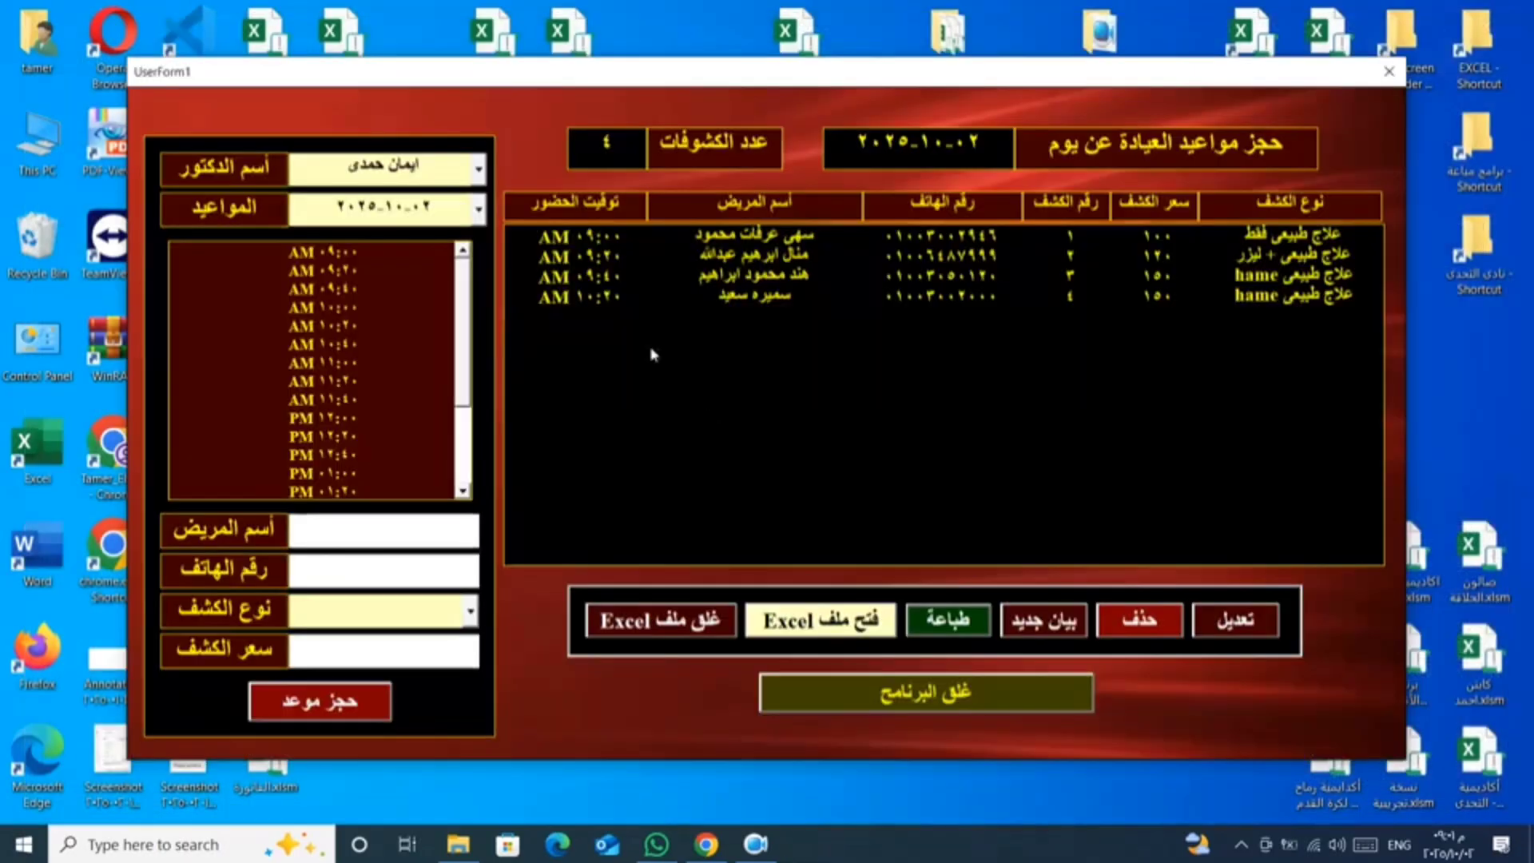
Step: Load the second doctor's five bookings, then preview, zoom and close their daily report
{"action": "left_click", "coordinate": [480, 172]}
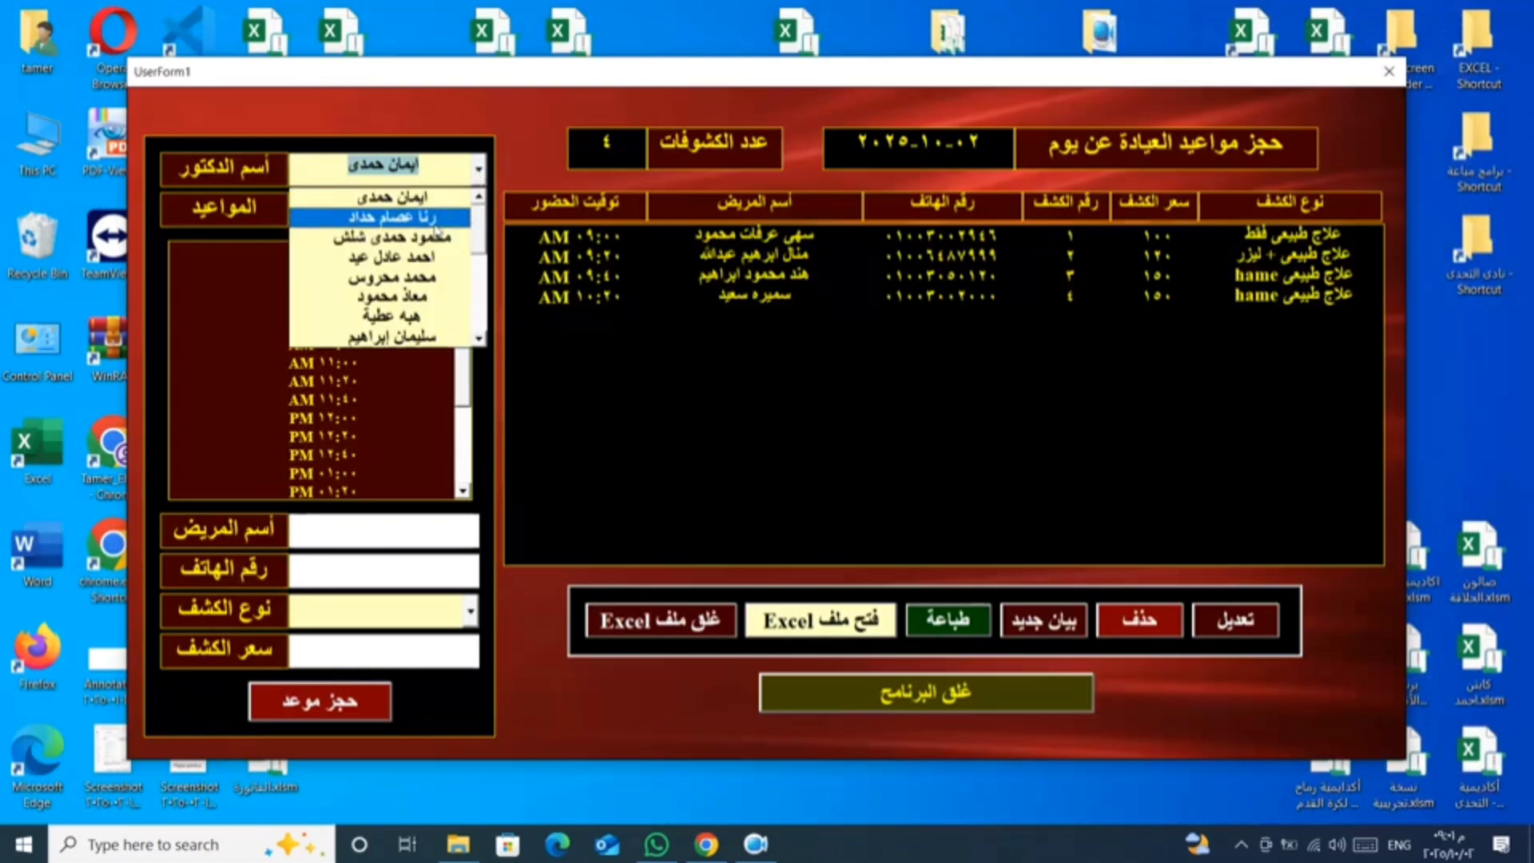
{"action": "left_click", "coordinate": [431, 223]}
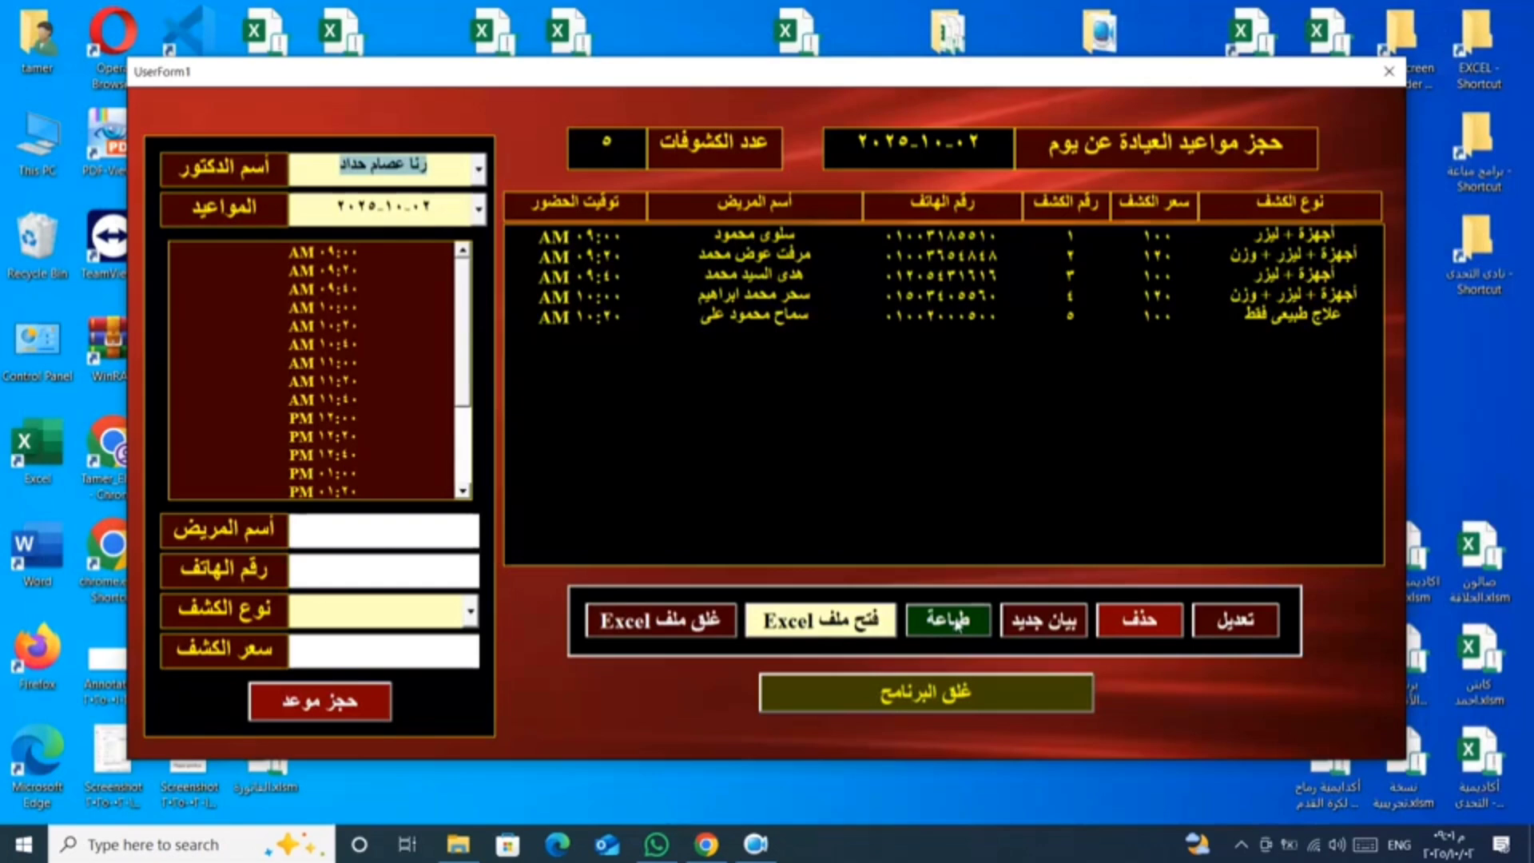
{"action": "left_click", "coordinate": [956, 622]}
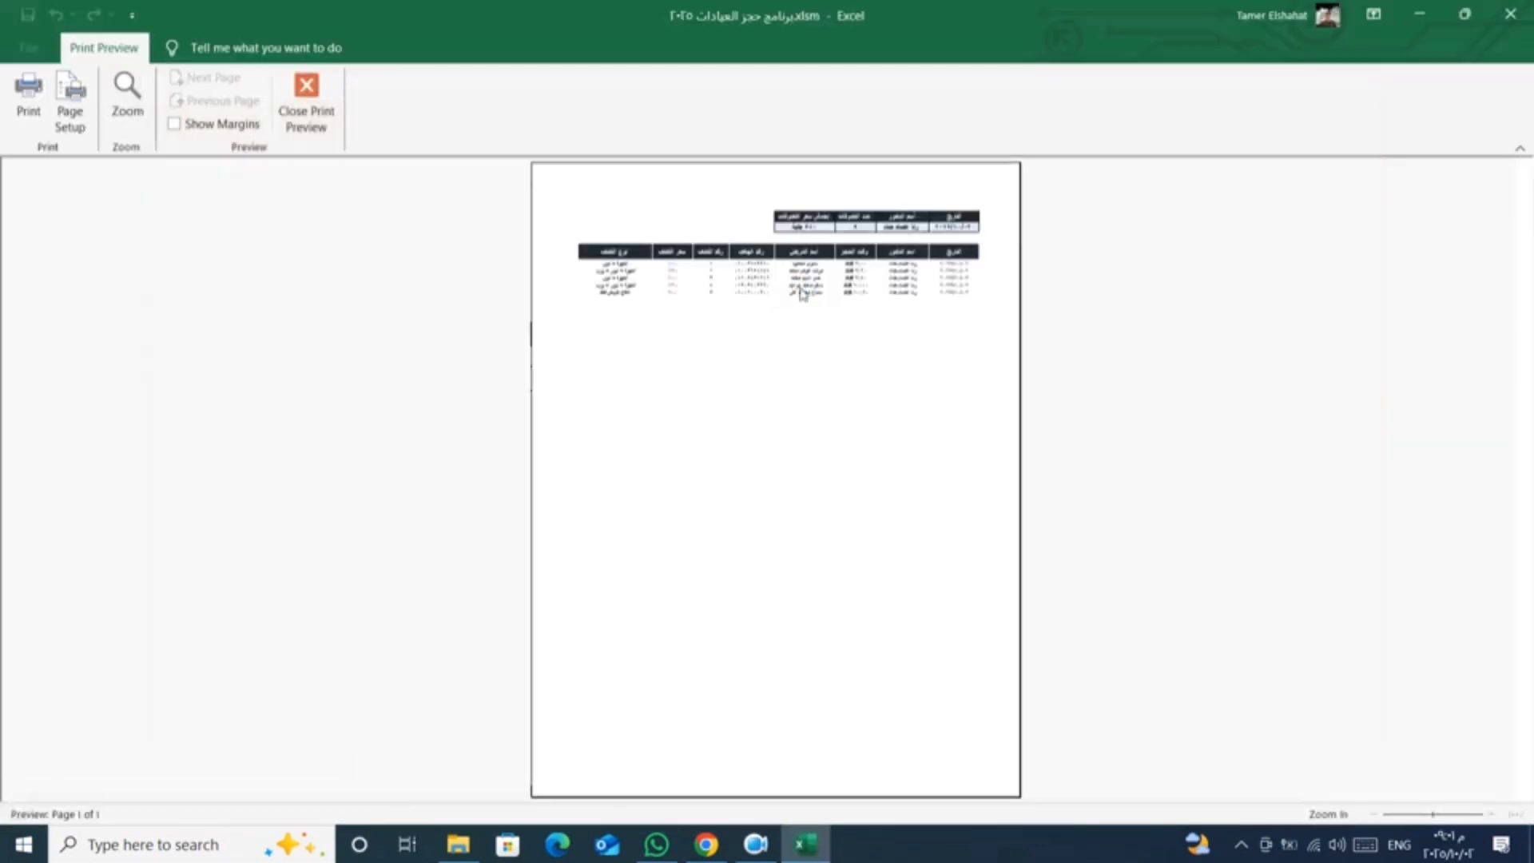
{"action": "left_click", "coordinate": [808, 229]}
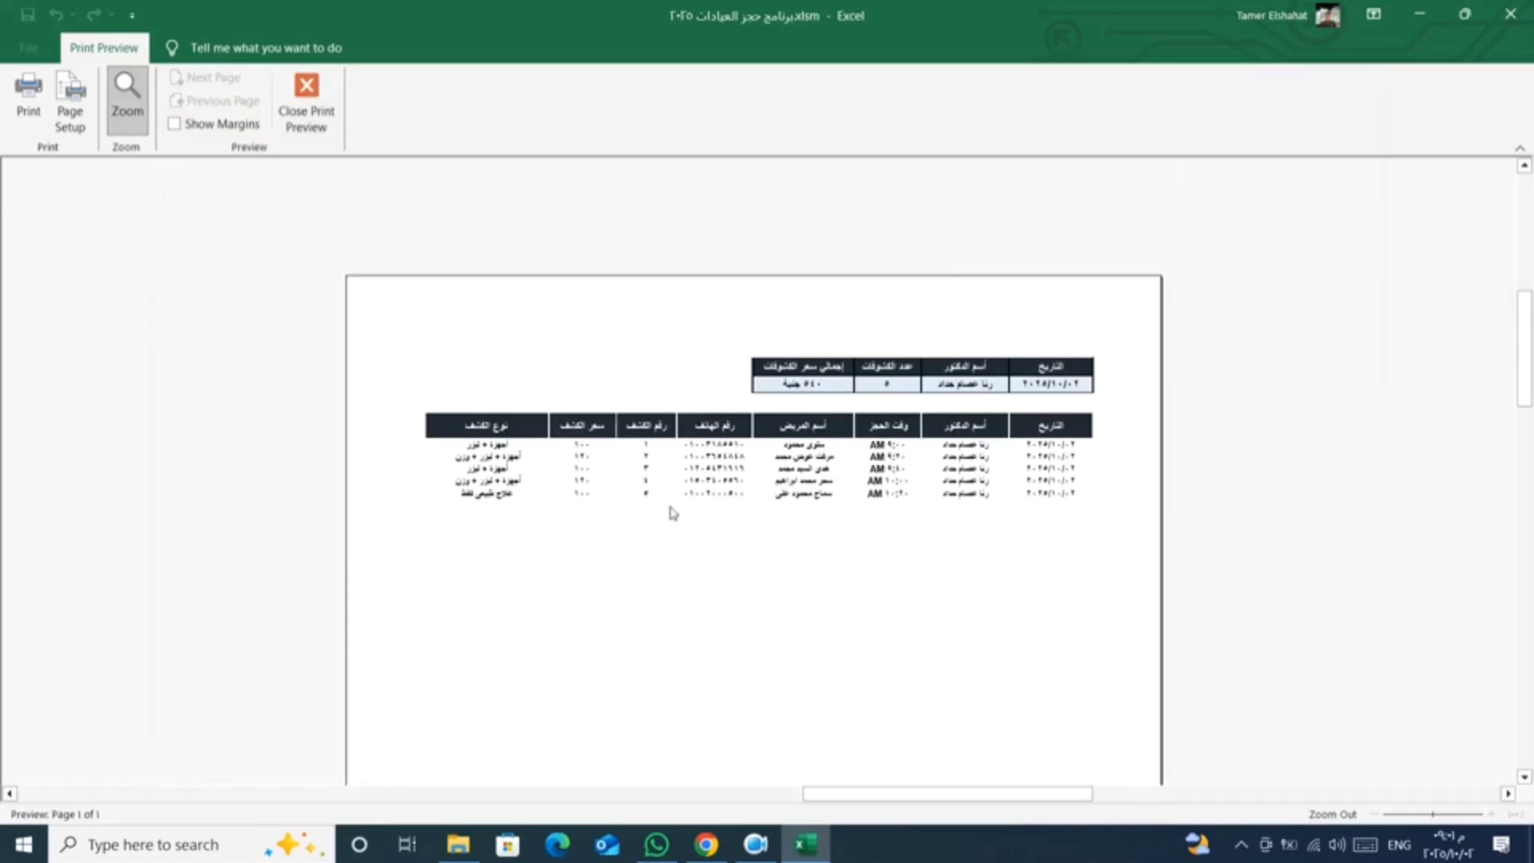
{"action": "left_click", "coordinate": [306, 100]}
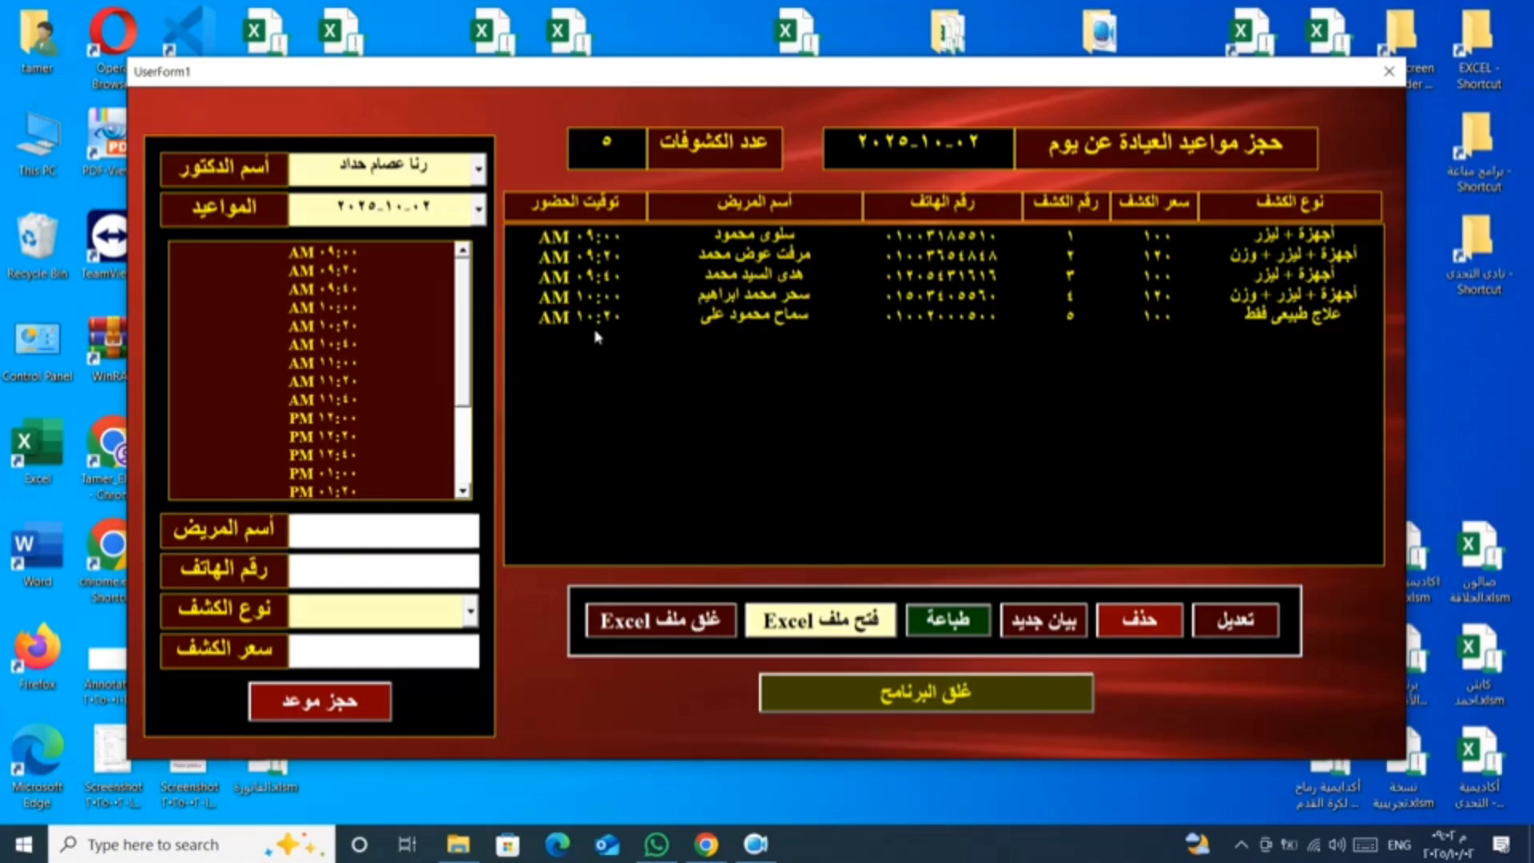
Step: Load the last and third appointments into the fields, then switch the date to 2025-10-01
{"action": "left_click", "coordinate": [822, 316]}
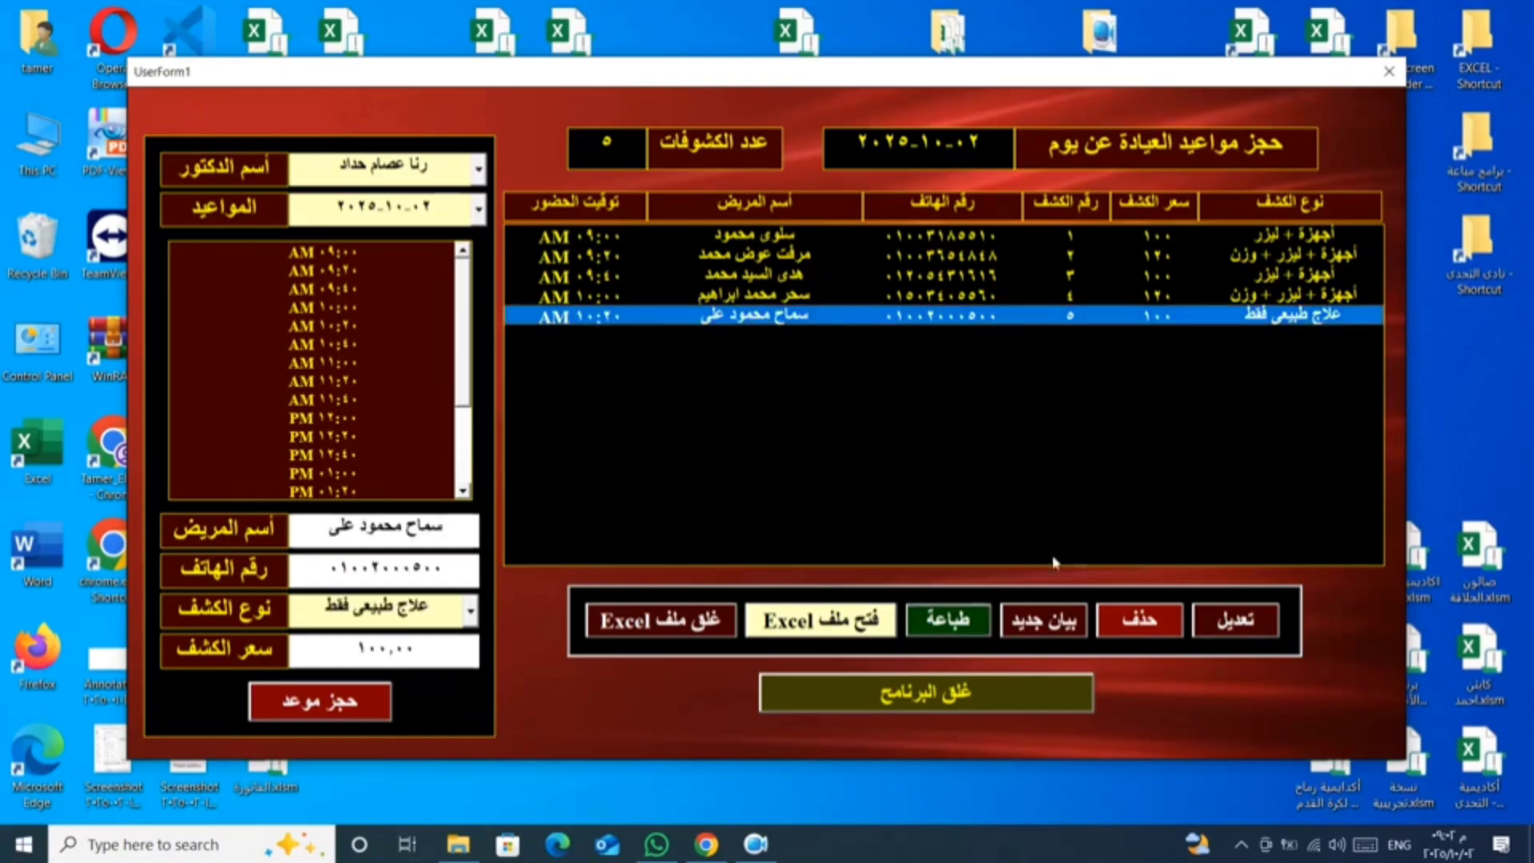
{"action": "left_click", "coordinate": [819, 277]}
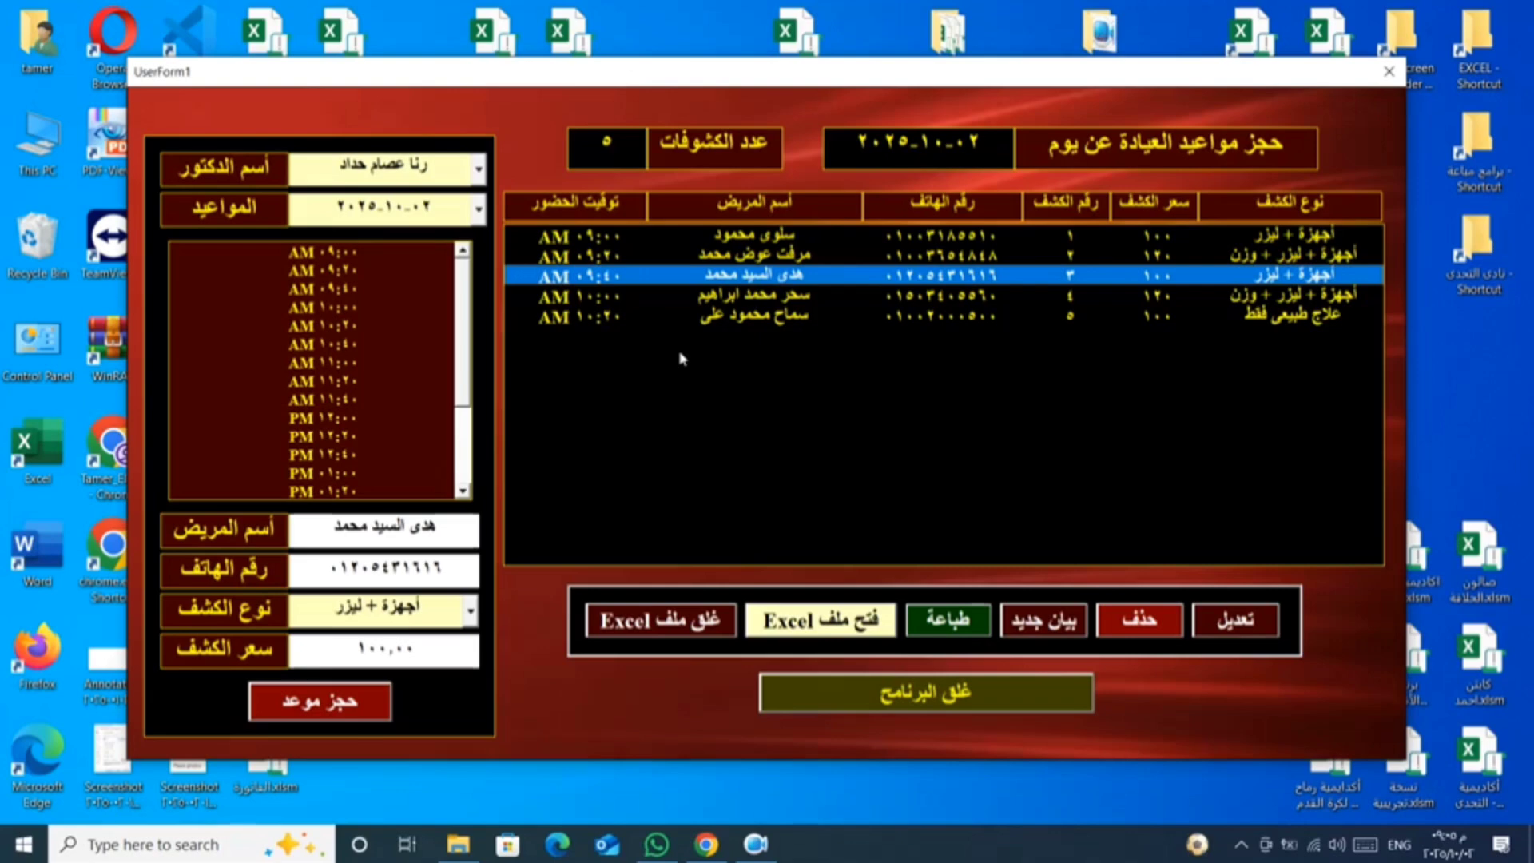
{"action": "double_click", "coordinate": [426, 207]}
{"action": "type", "text": "01"}
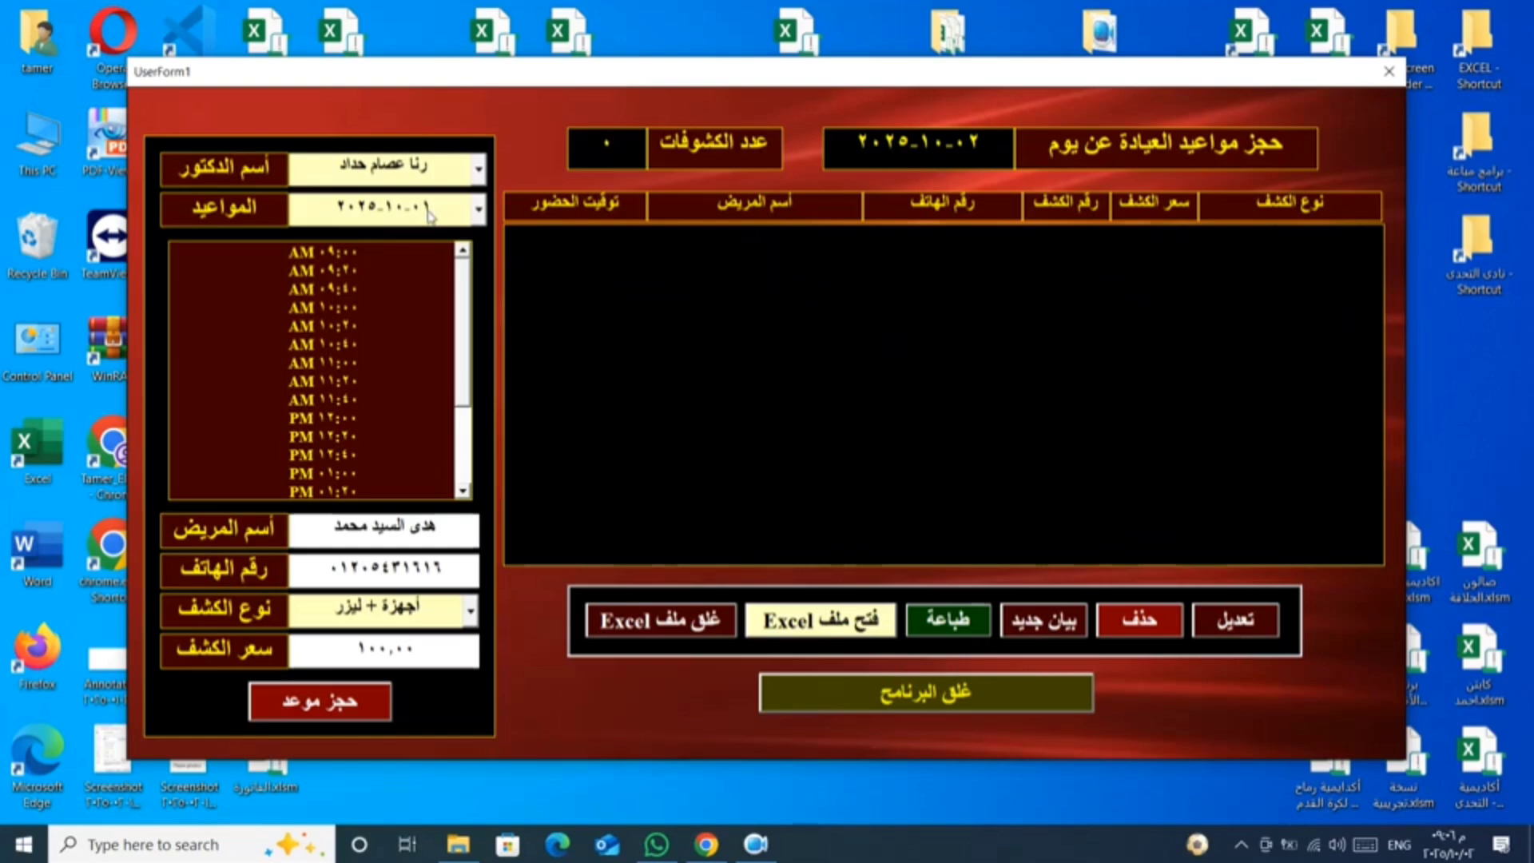
Step: Pick the first doctor and switch the day between 02 and 01, ending on 2025-10-01 with 11 appointments
{"action": "left_click", "coordinate": [479, 170]}
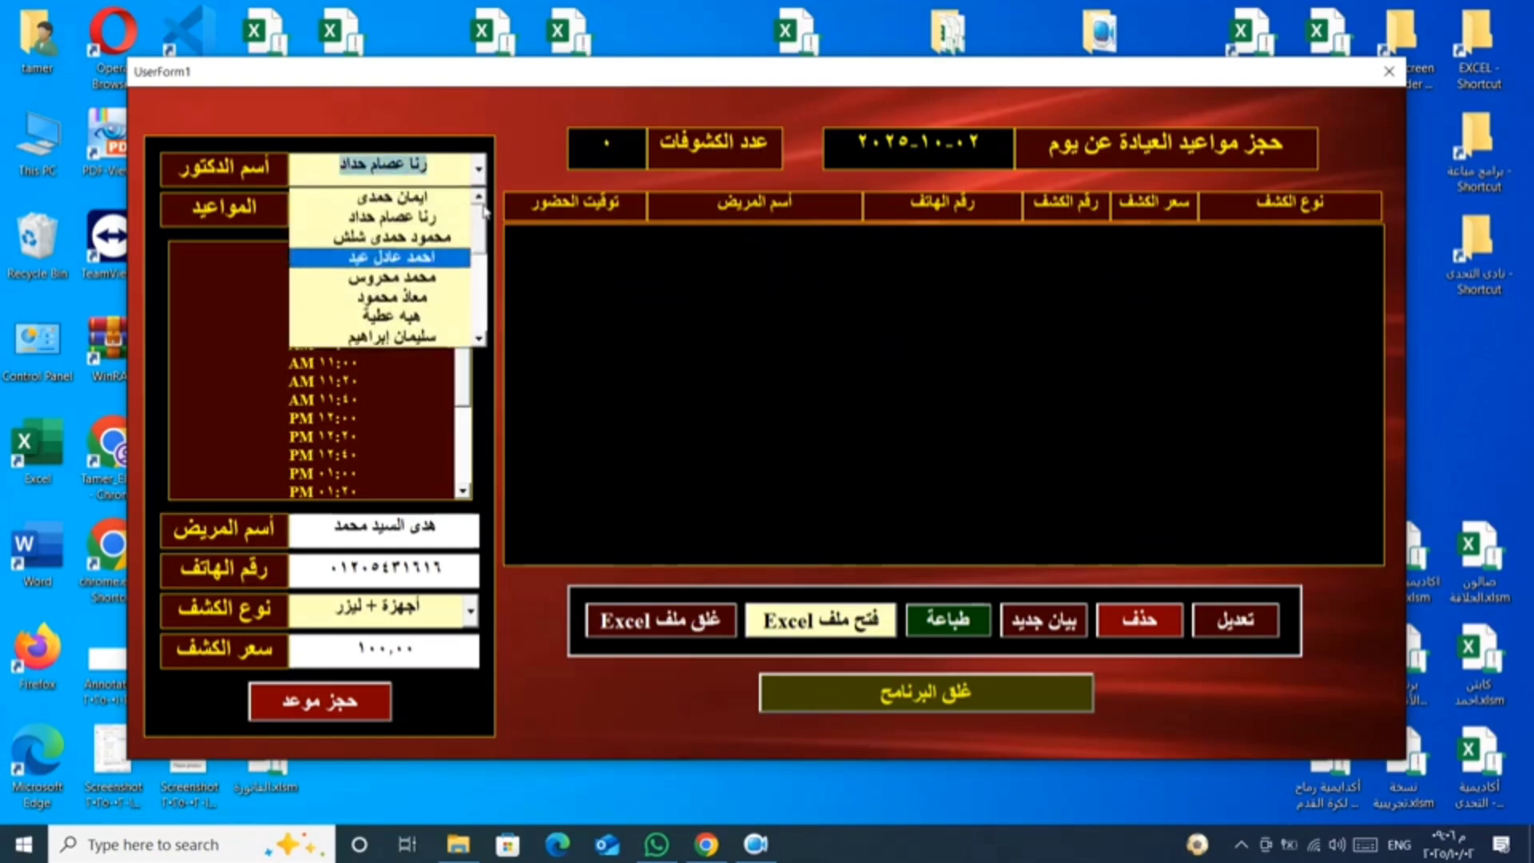
{"action": "left_click", "coordinate": [409, 198]}
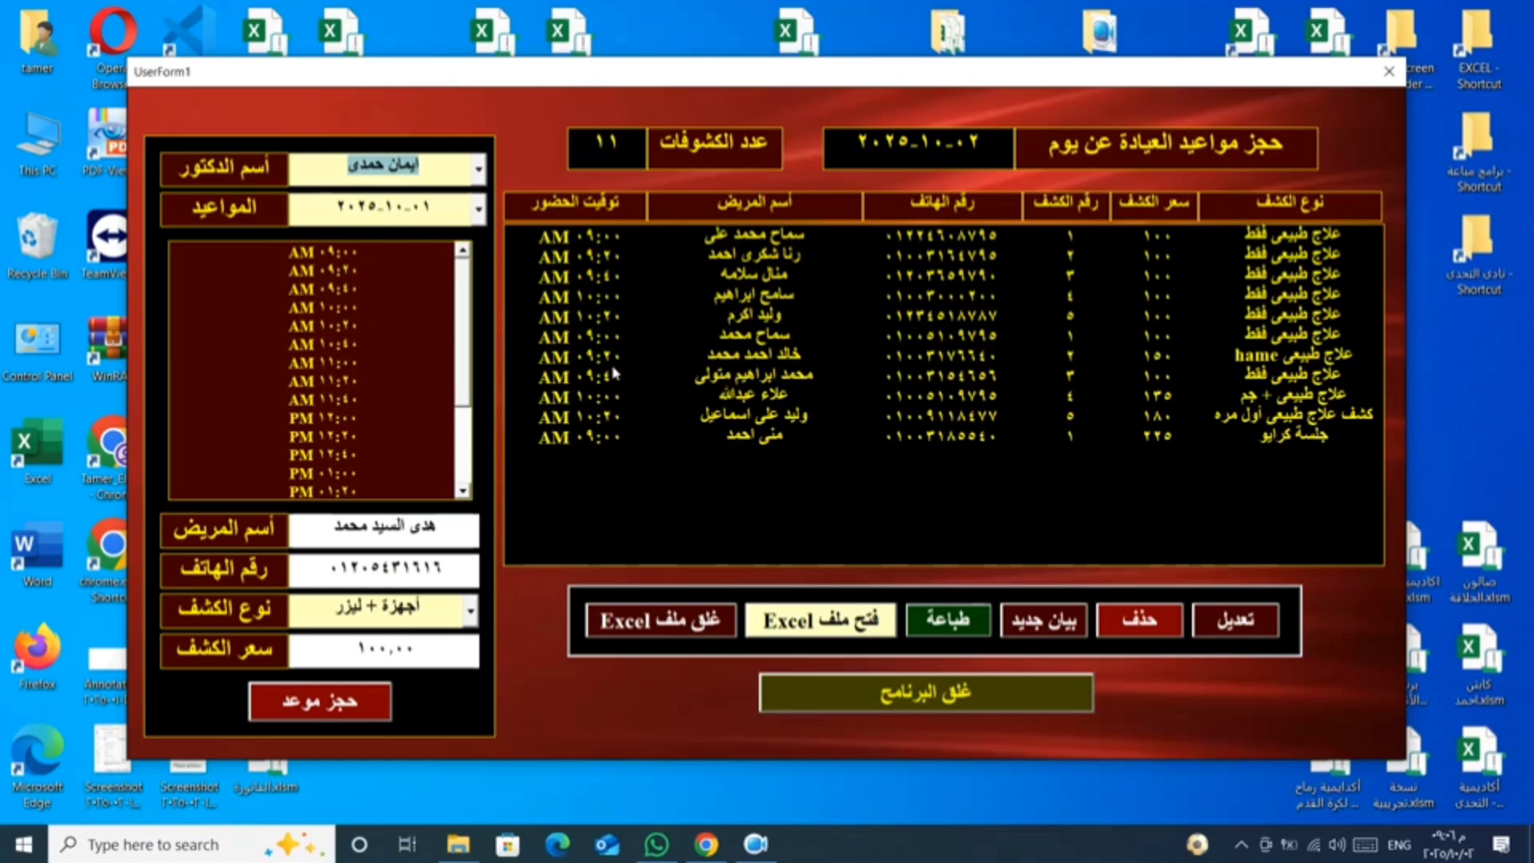
{"action": "key", "text": "BackSpace"}
{"action": "double_click", "coordinate": [420, 206]}
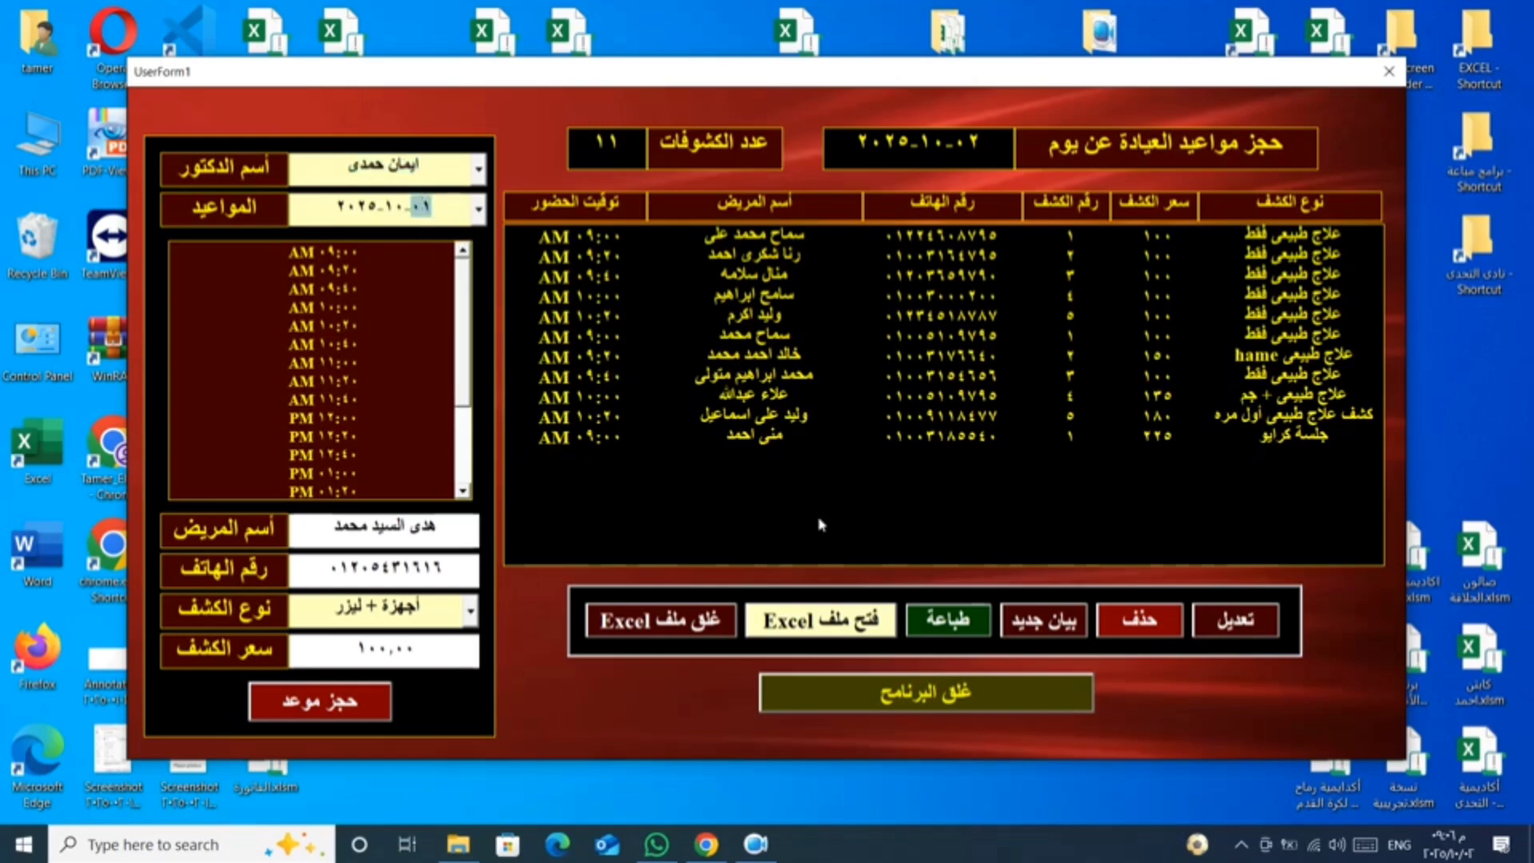
{"action": "type", "text": "02"}
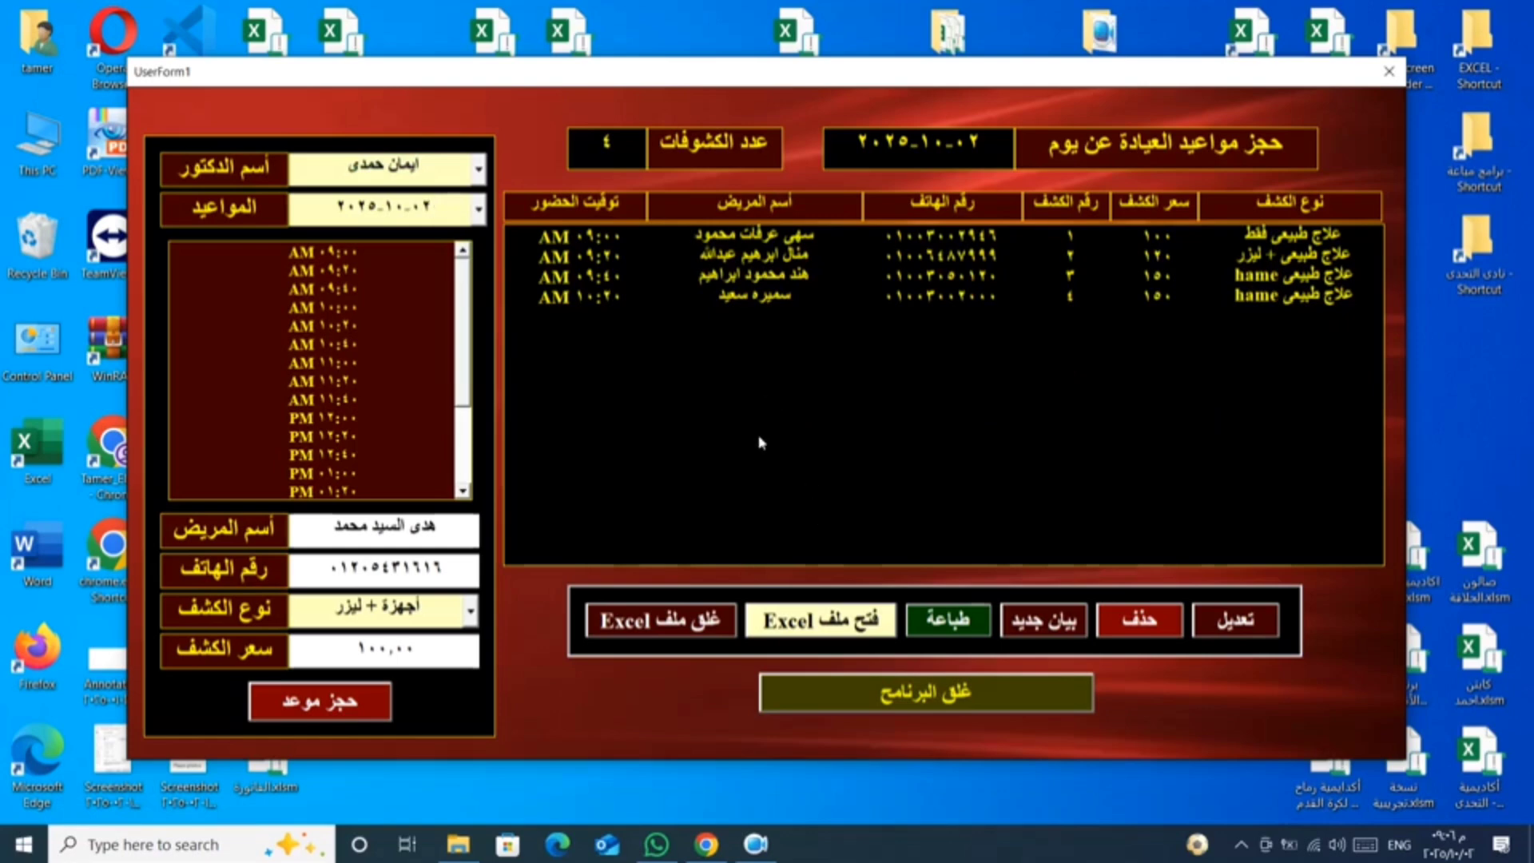
{"action": "double_click", "coordinate": [421, 206]}
{"action": "type", "text": "01"}
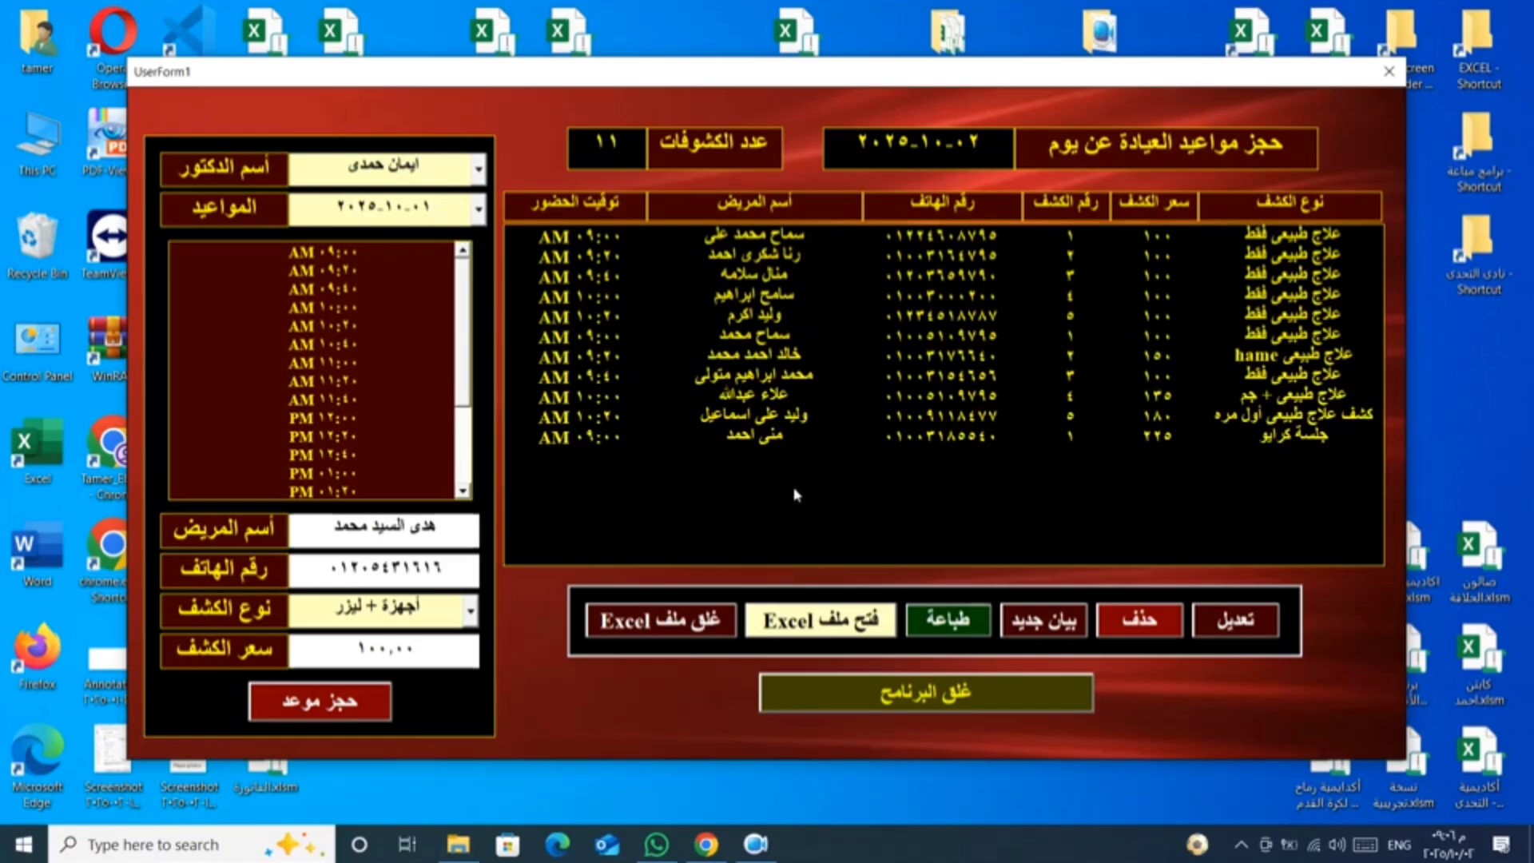
{"action": "left_click", "coordinate": [970, 630]}
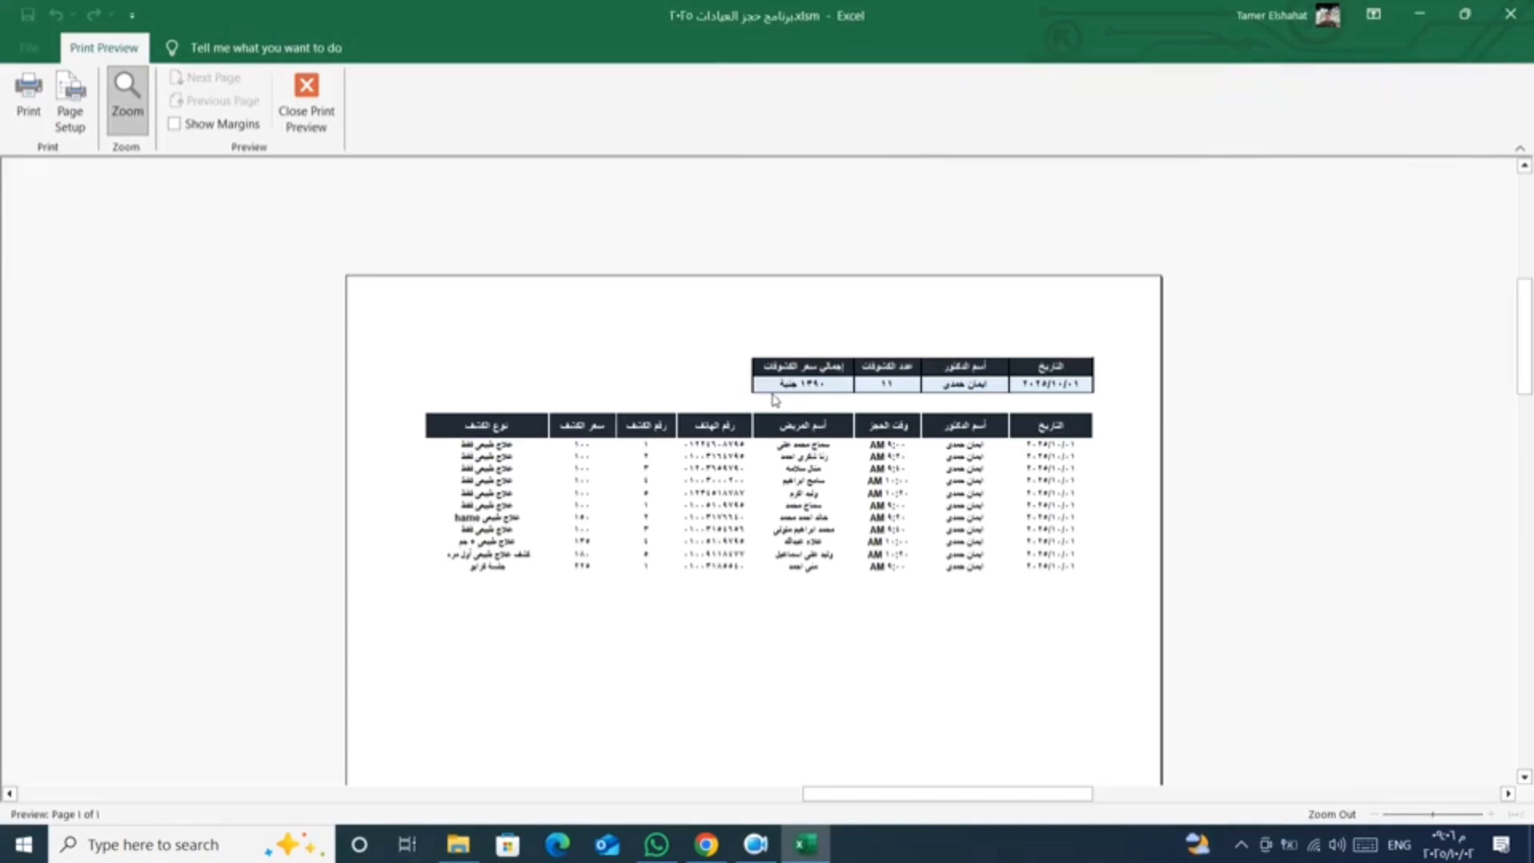
{"action": "left_click", "coordinate": [304, 110]}
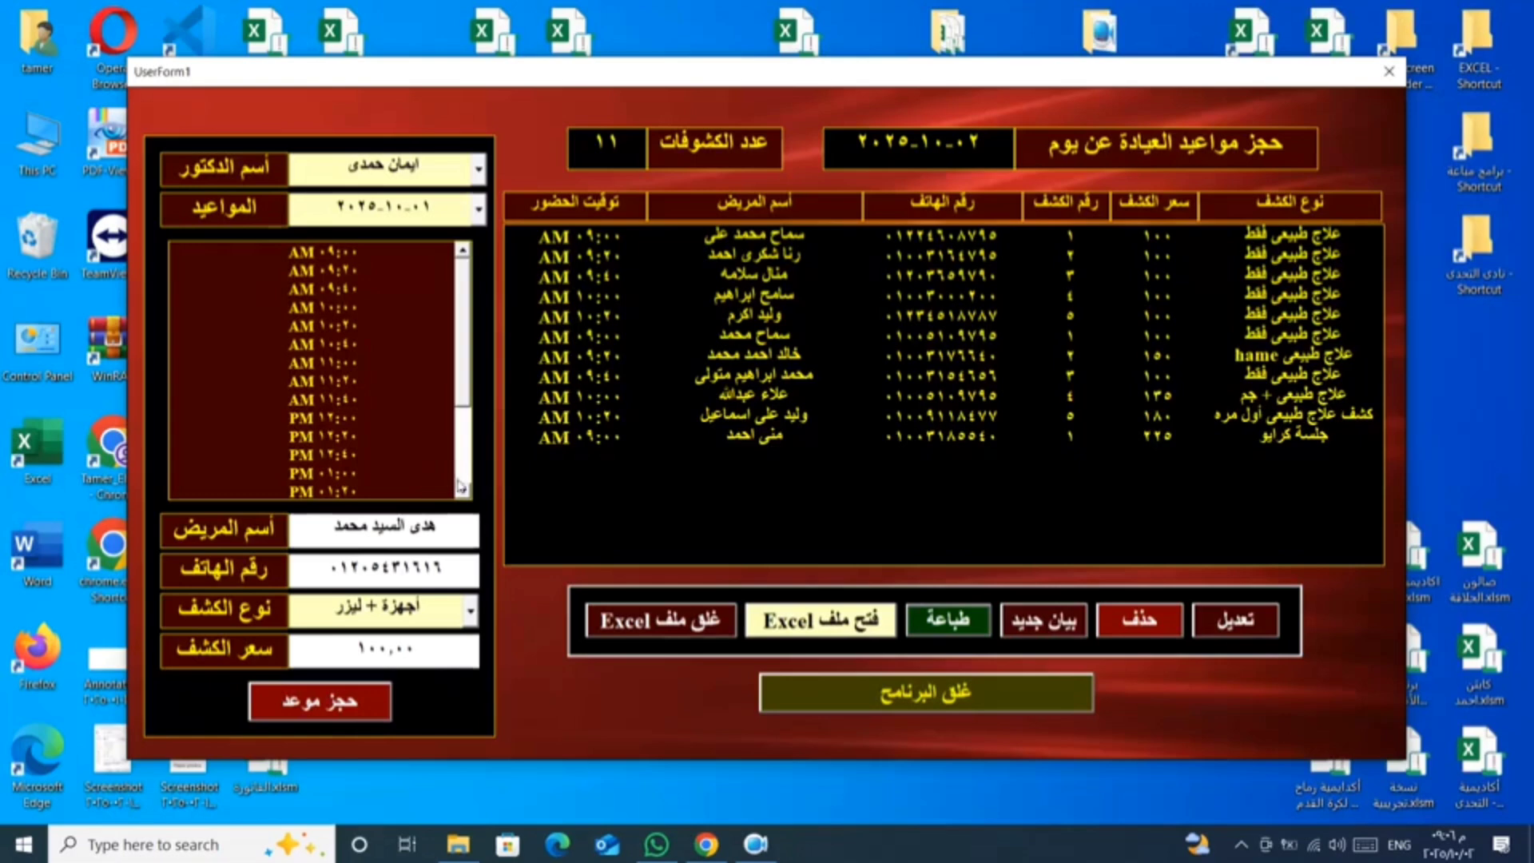
Step: Fill the fields from the fifth appointment: 10:20 AM, علاج طبيعي فقط, 100.00
{"action": "left_click", "coordinate": [792, 323]}
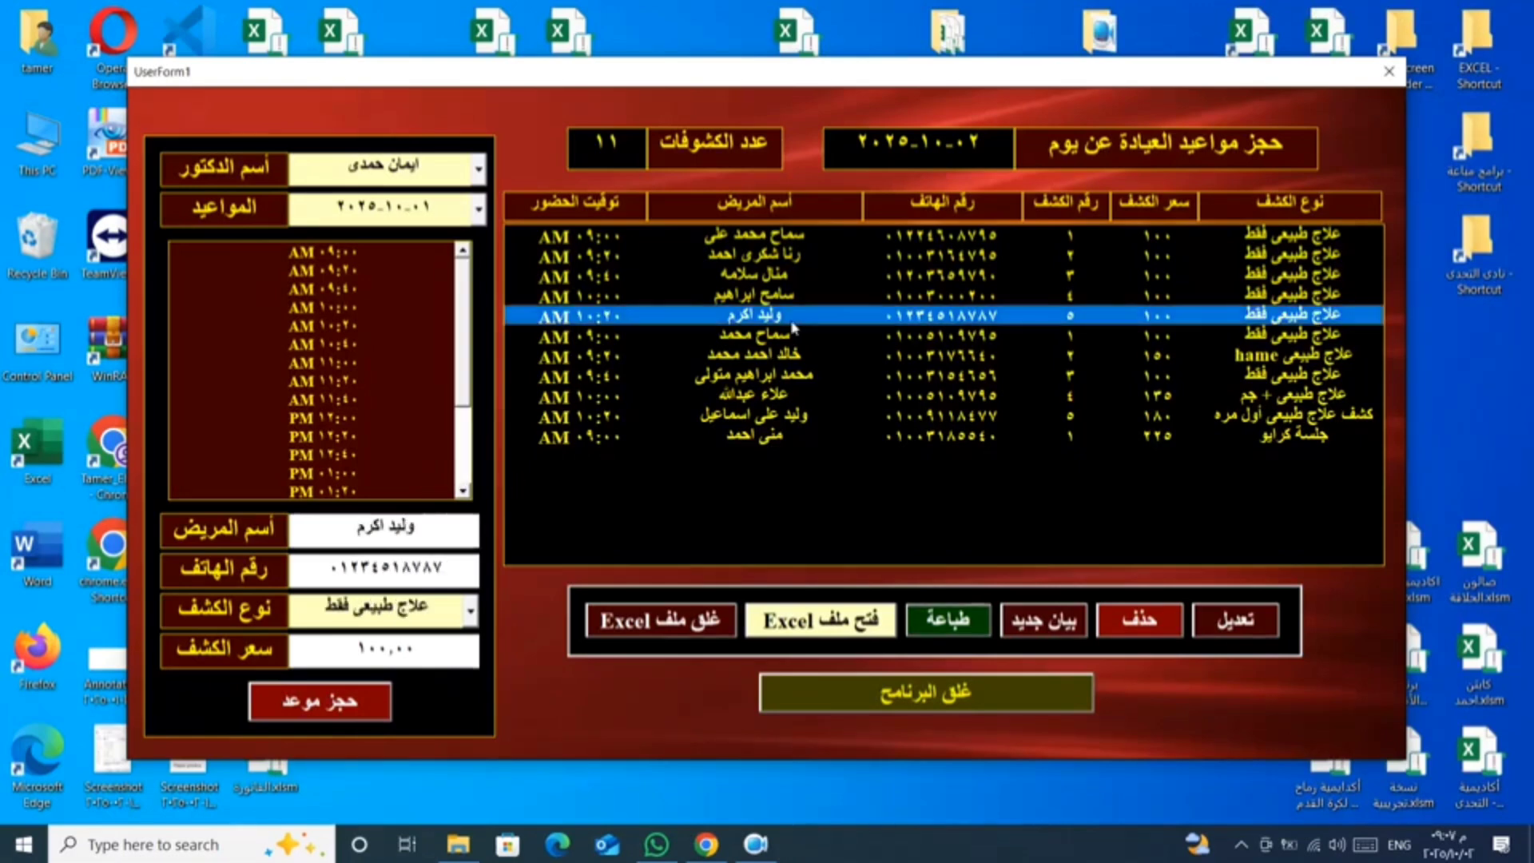